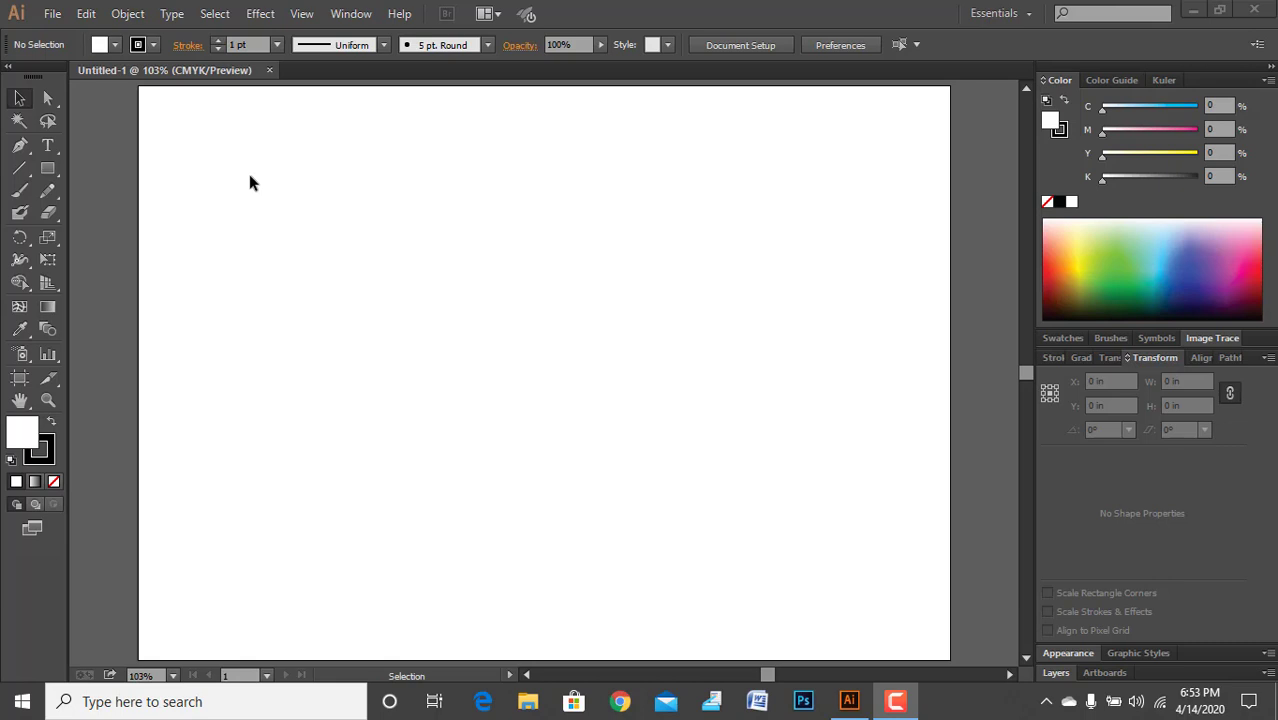
View the hand-drawn sketch photo 20200412_222456.jpg from the desktop, close it and return to Illustrator
left_click(1195, 12)
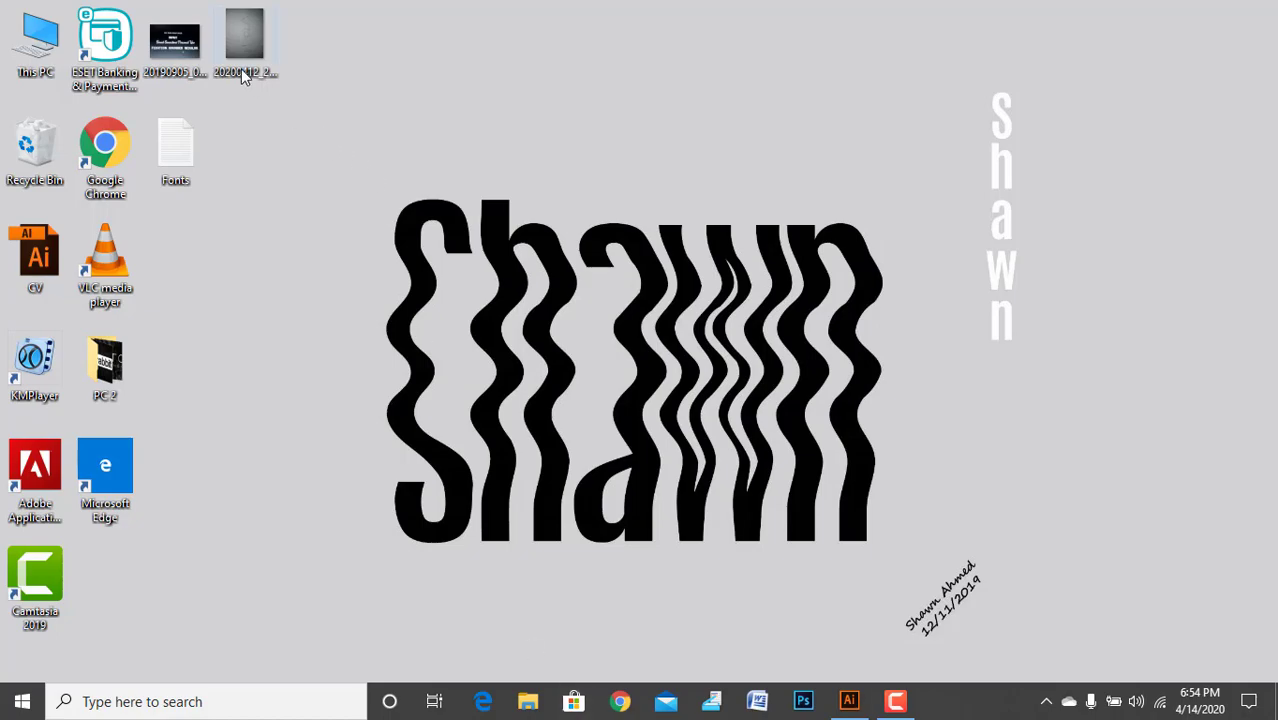
double_click(236, 31)
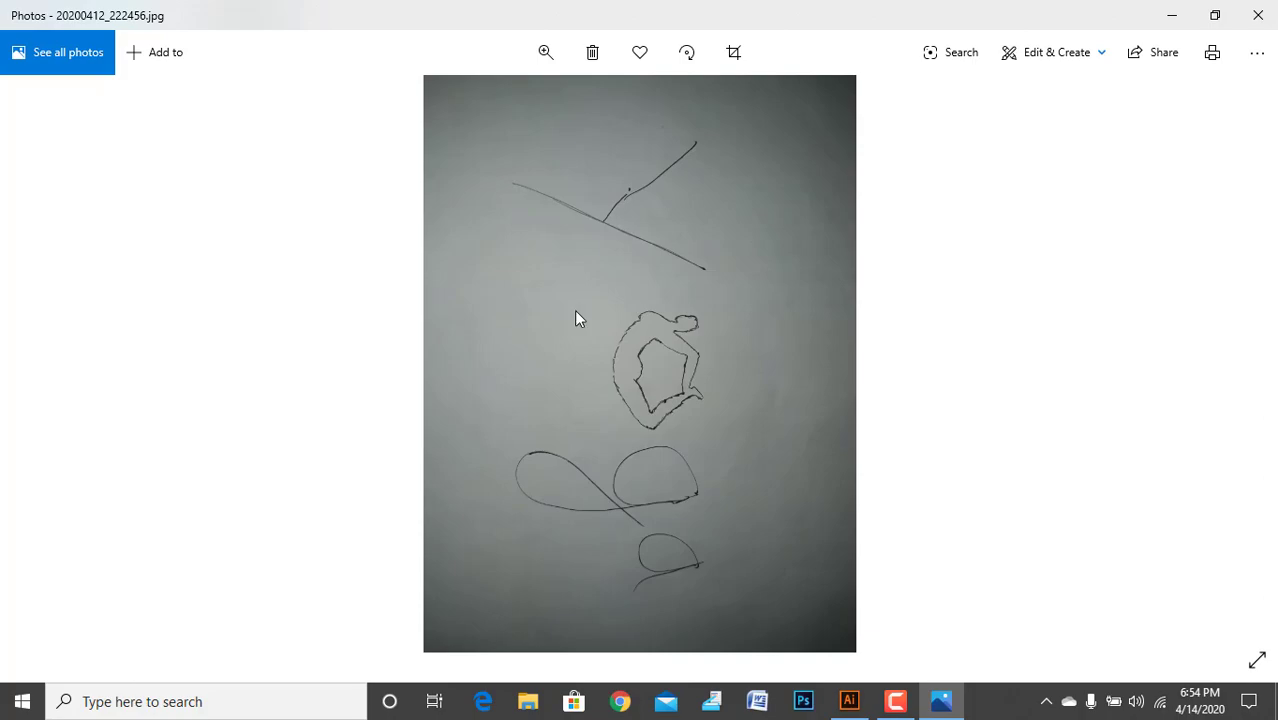
left_click(1258, 15)
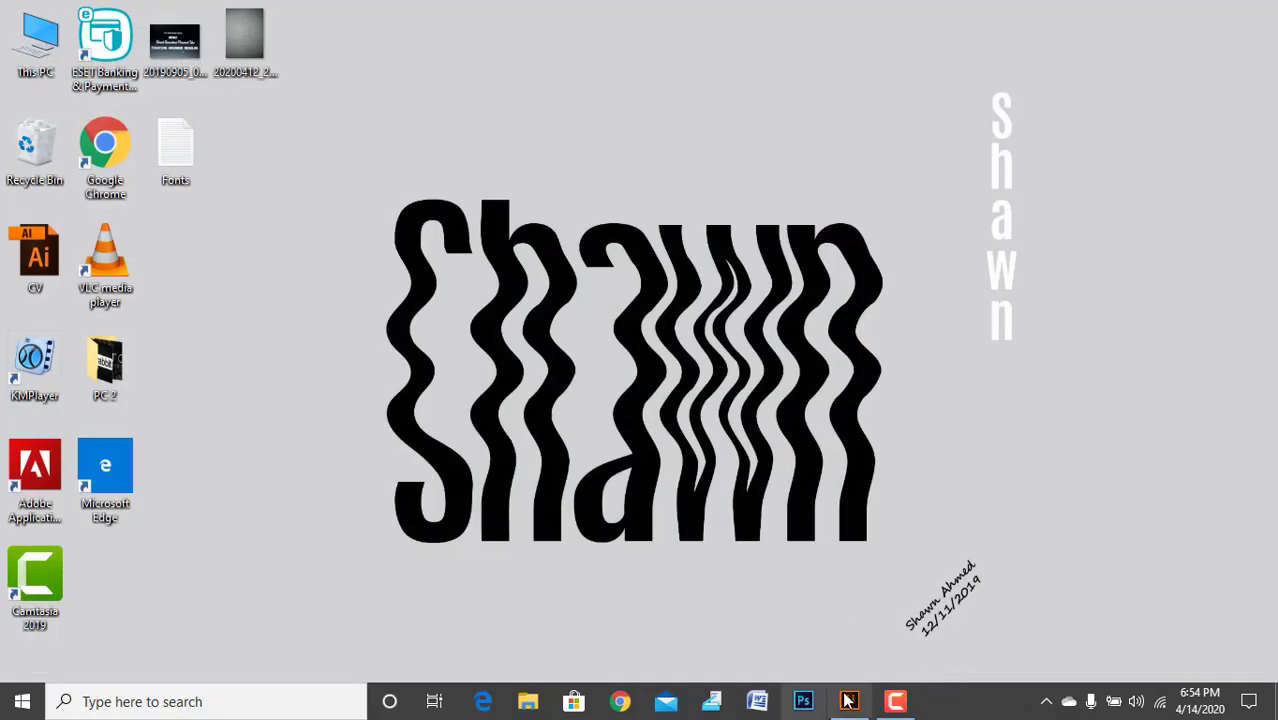
left_click(848, 701)
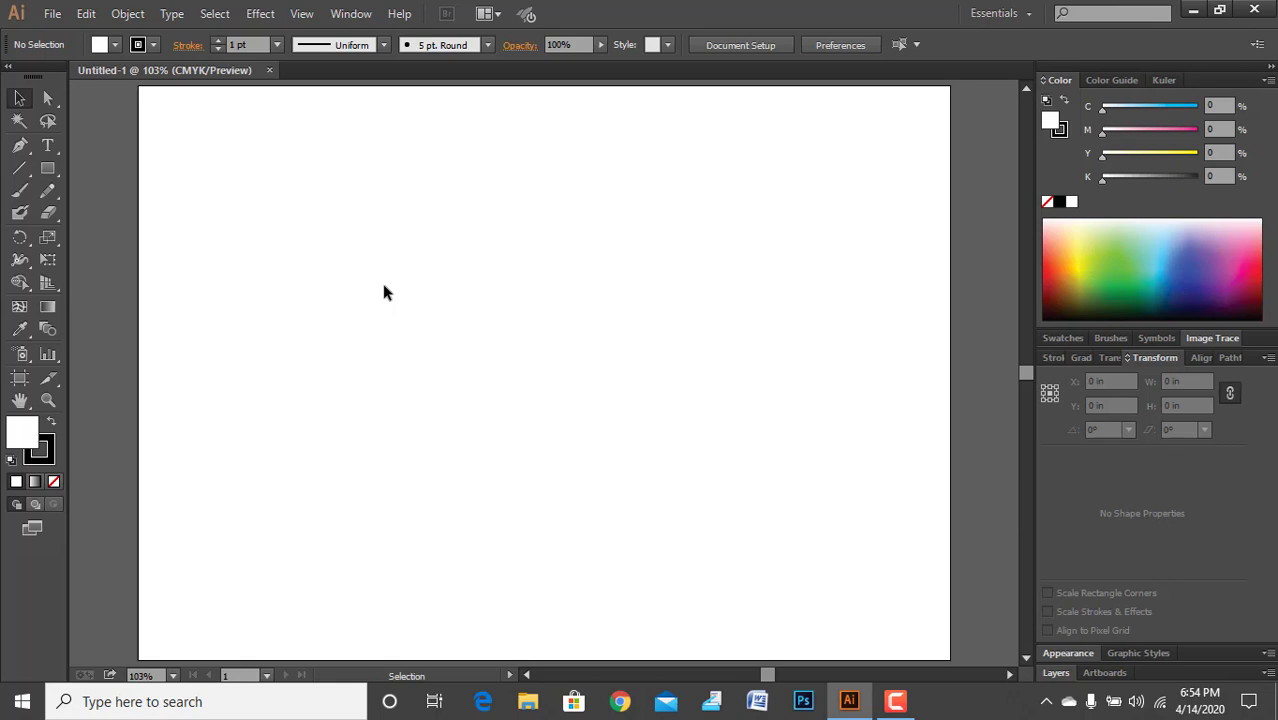
Place the image 20200412_222456 from the Desktop folder into the document at full size
key("a")
key("ctrl")
key("ctrl+shift+p")
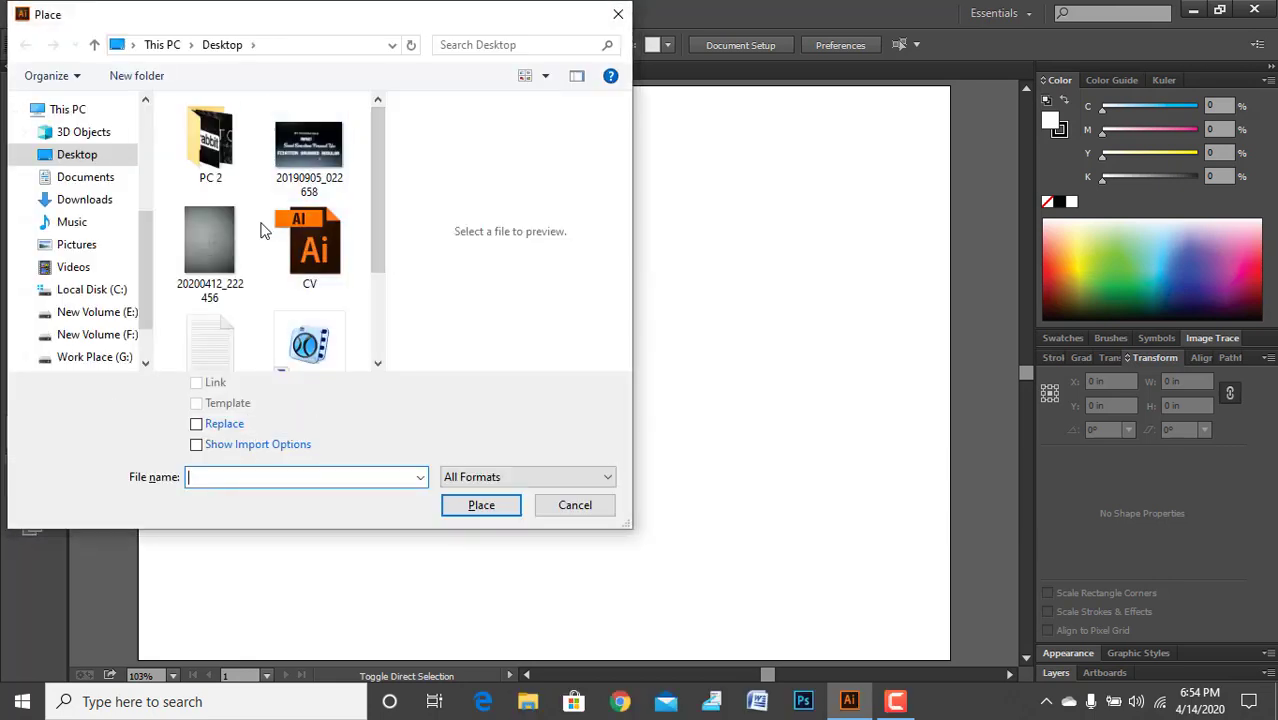
left_click(213, 257)
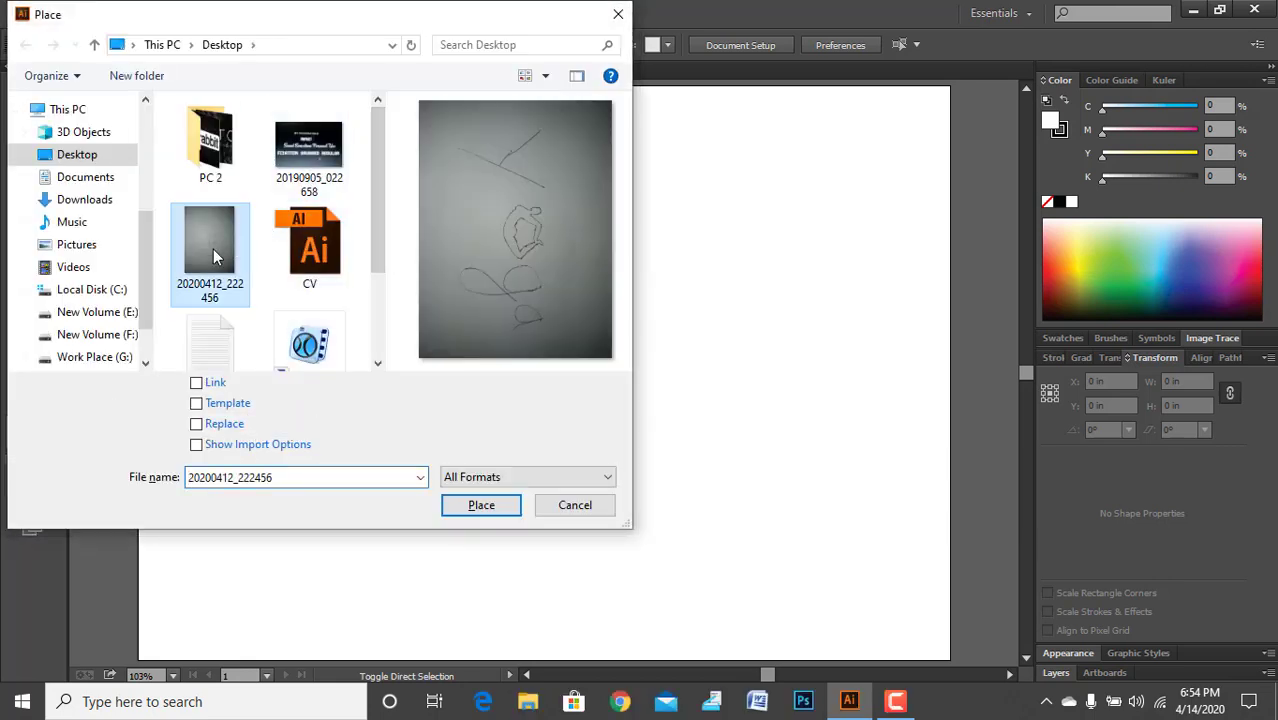
left_click(476, 514)
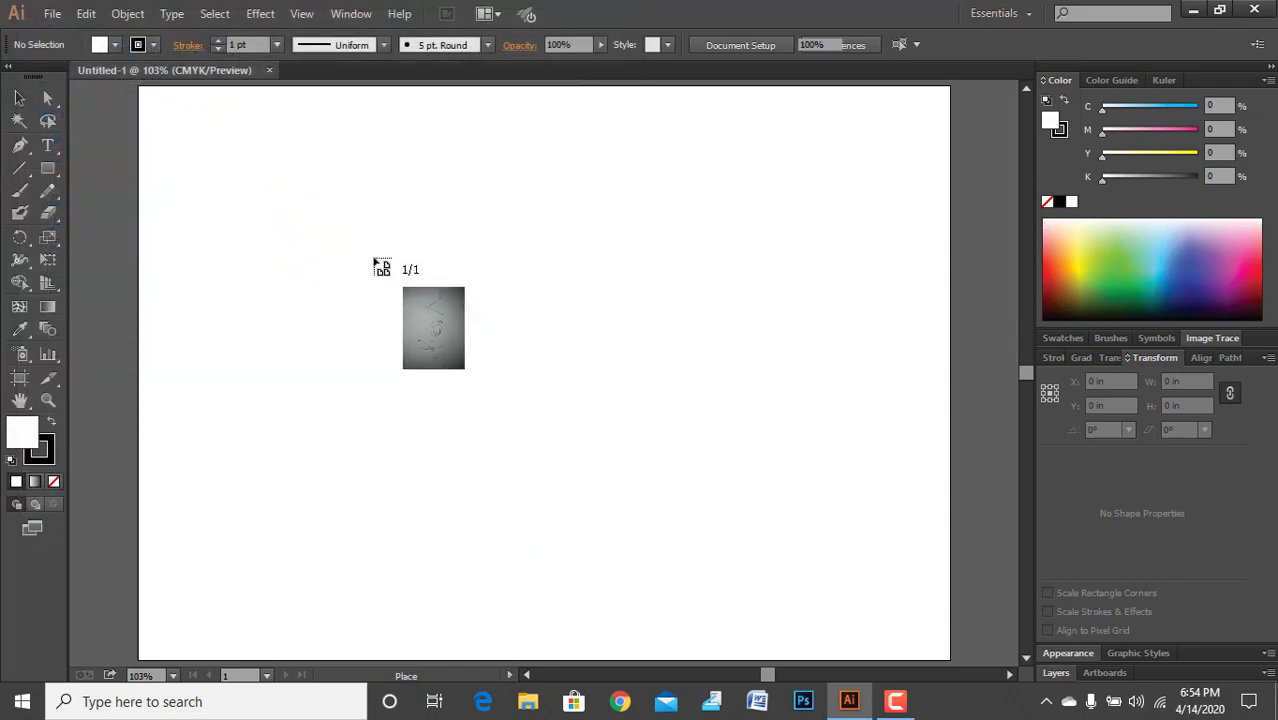
left_click(373, 258)
scroll(373, 287, "down", 5)
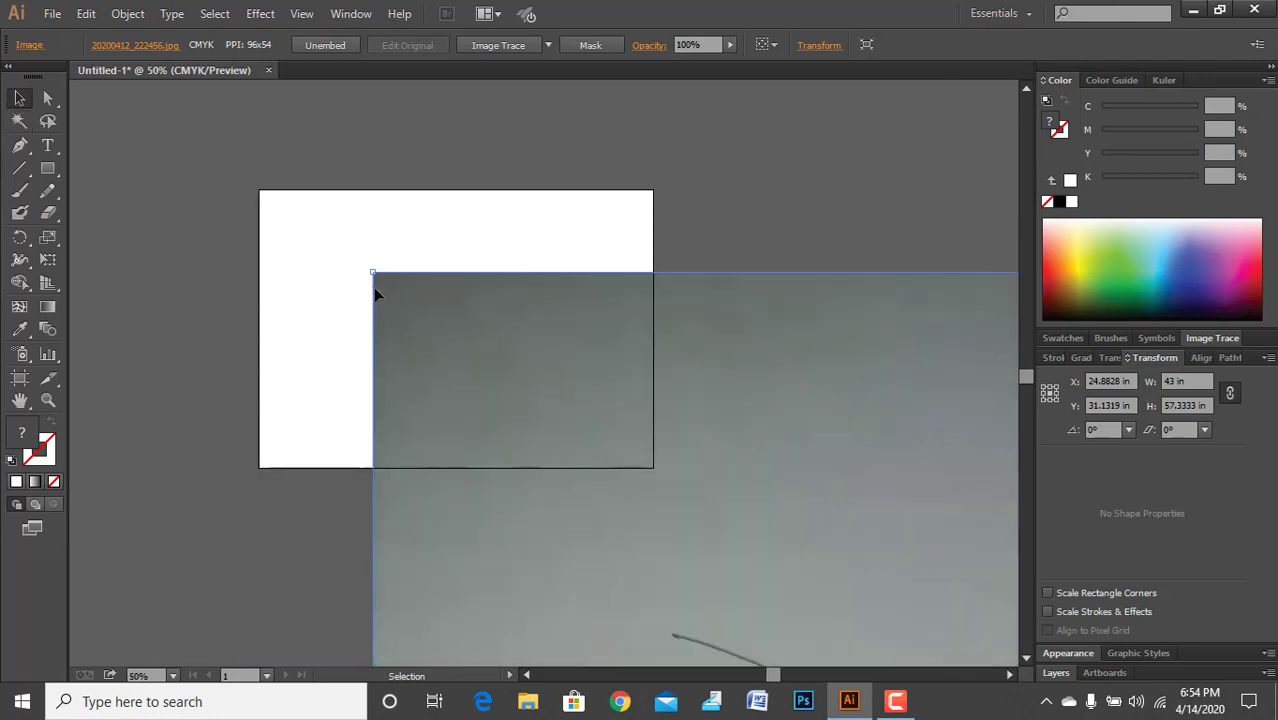
Reposition the placed sketch around the artboard and rotate it a quarter turn so the word "yoga" reads horizontally
left_click_drag(798, 534, 650, 356)
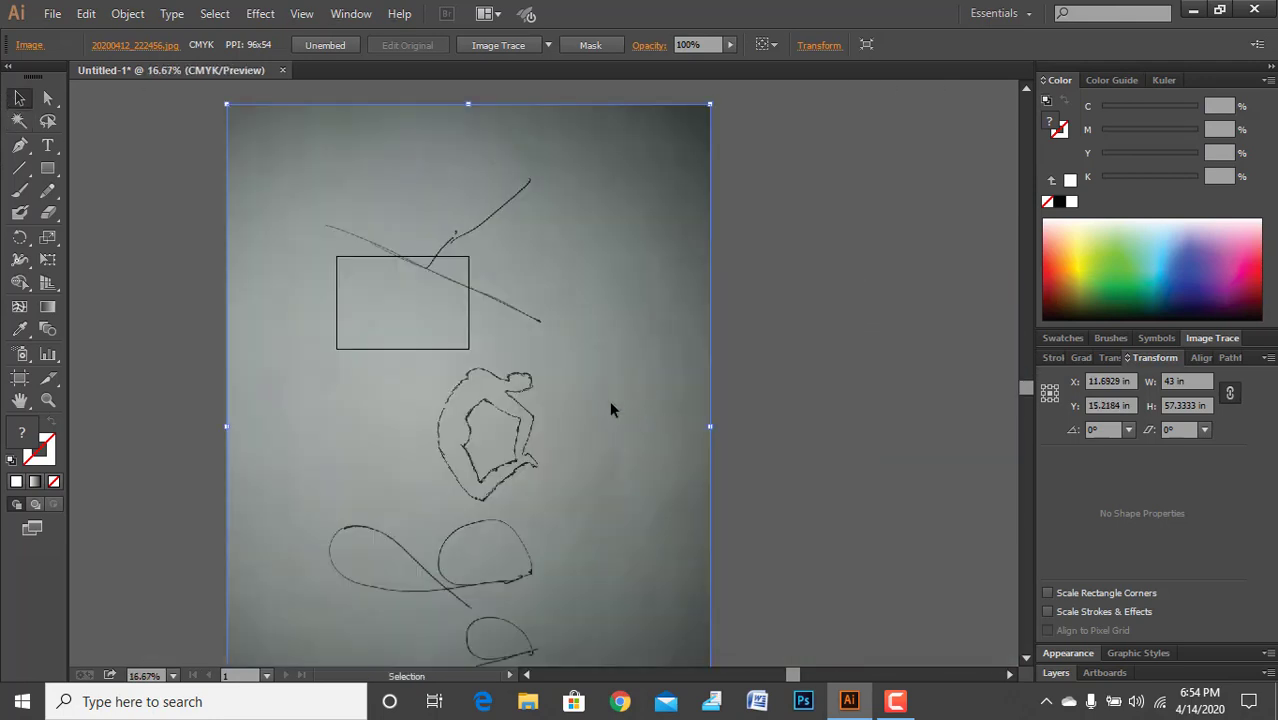
scroll(610, 410, "down", 1)
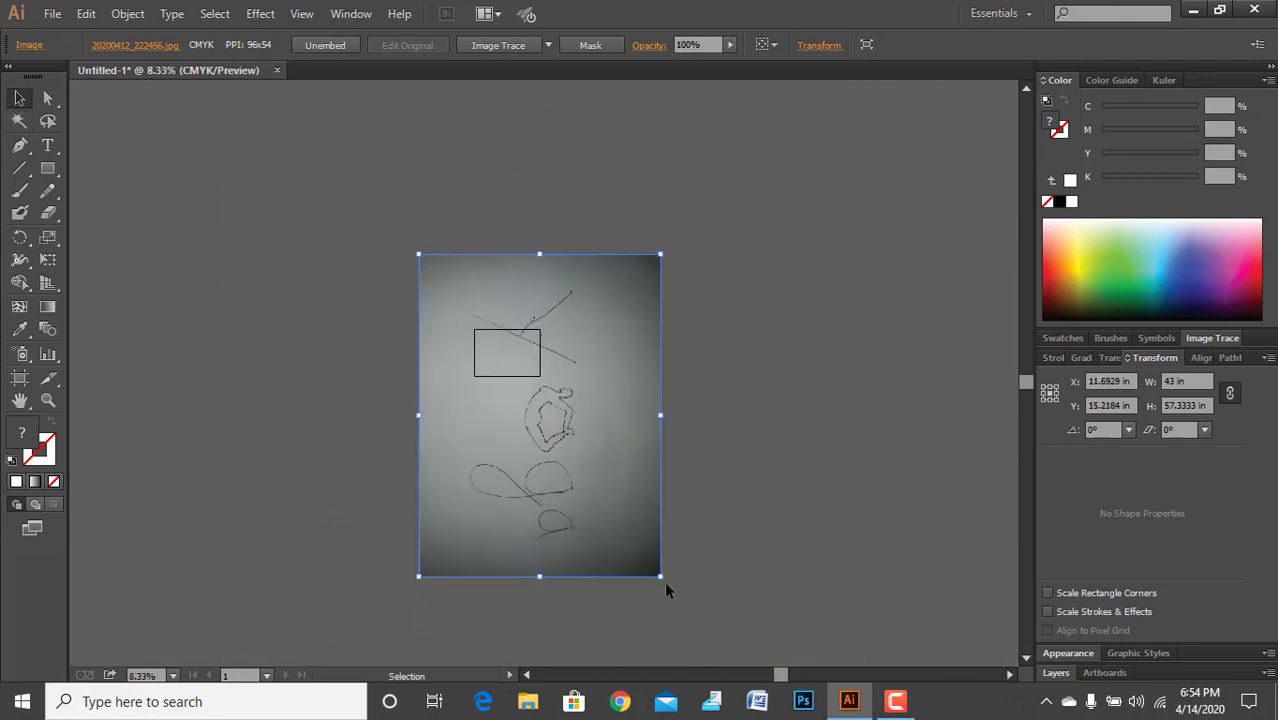
left_click_drag(720, 533, 735, 329)
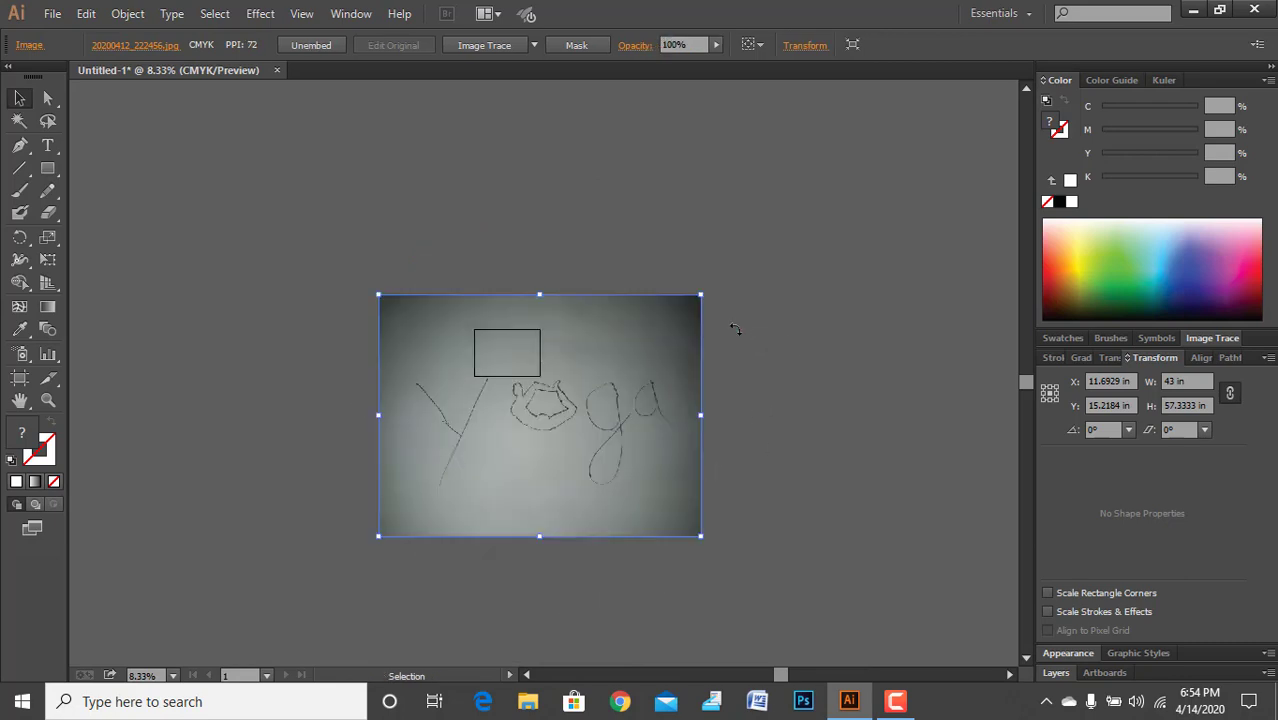
scroll(592, 341, "up", 1)
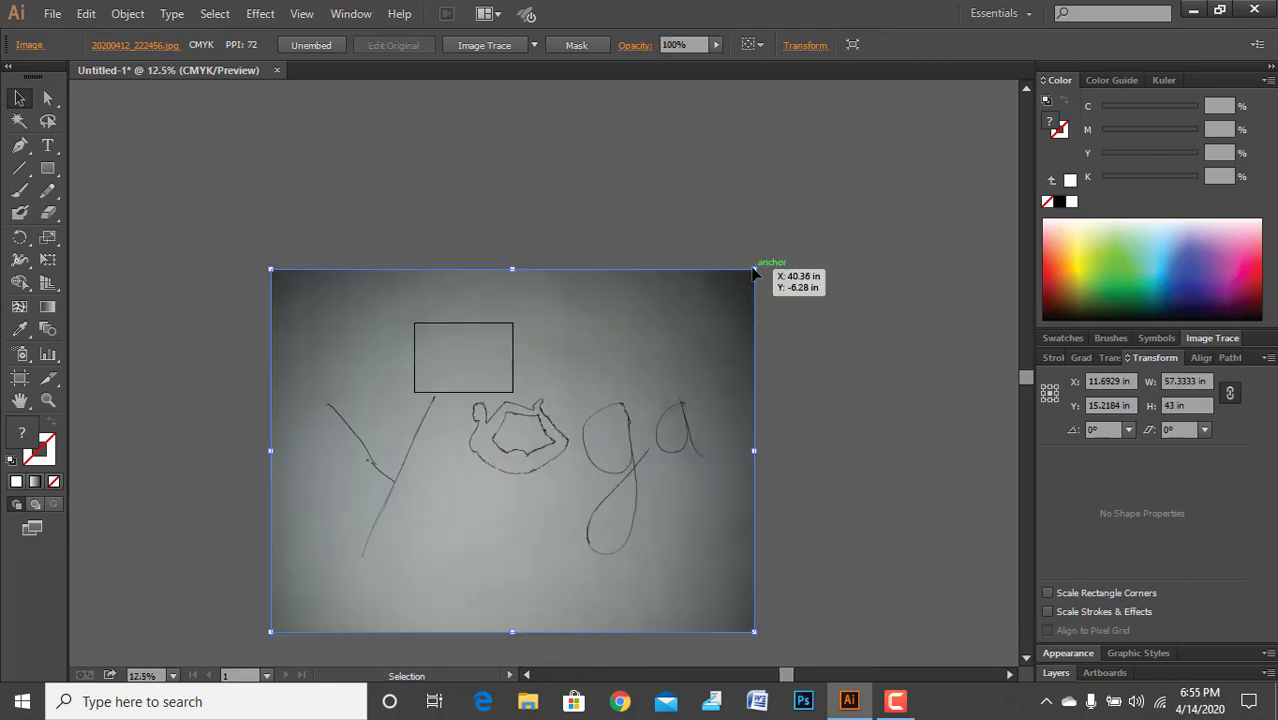
Scale the sketch image down to about 11.67 by 8.75 in, move it over the artboard and deselect it
left_click_drag(753, 270, 562, 398)
left_click(602, 345)
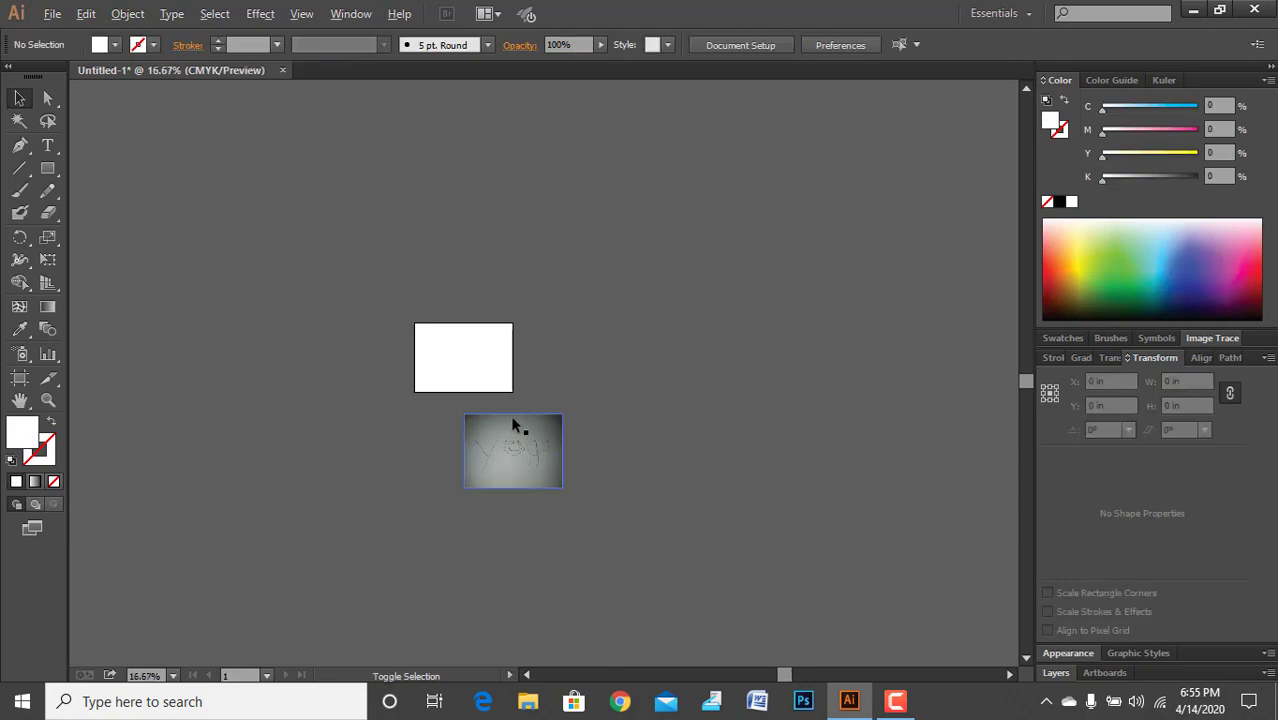
scroll(512, 425, "up", 2)
left_click_drag(523, 502, 410, 308)
scroll(405, 305, "up", 5)
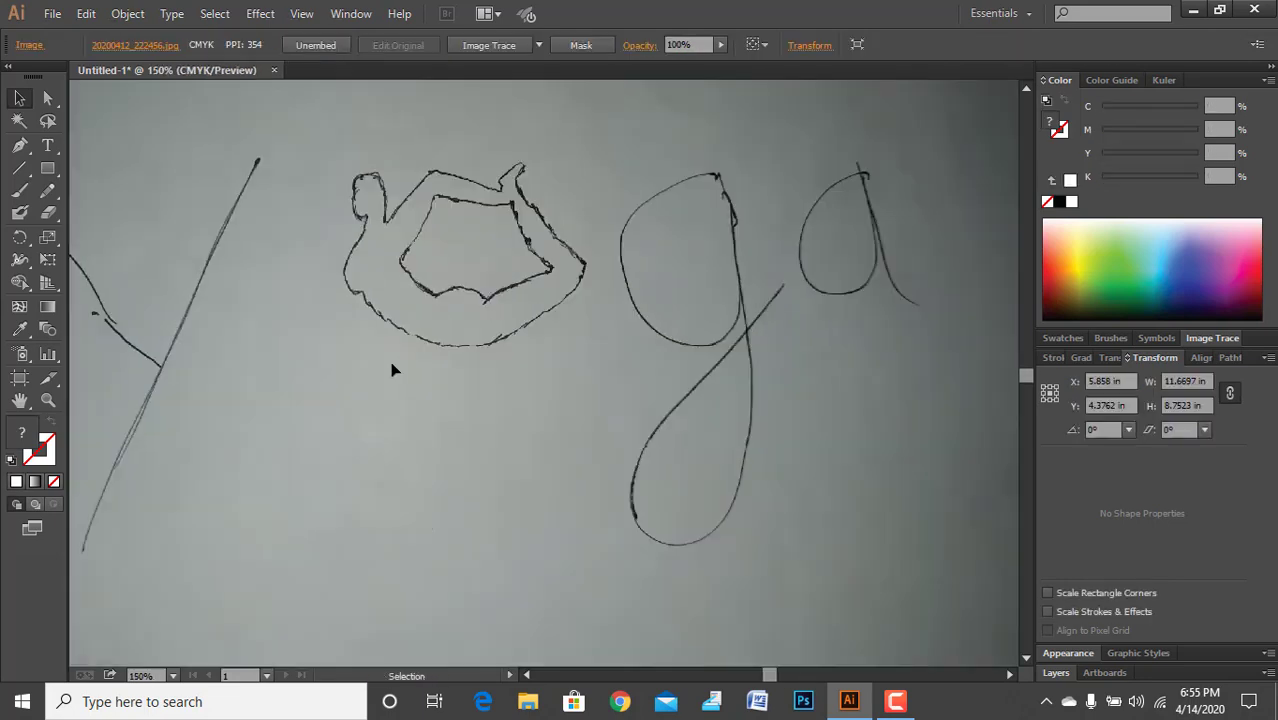
scroll(392, 370, "up", 2)
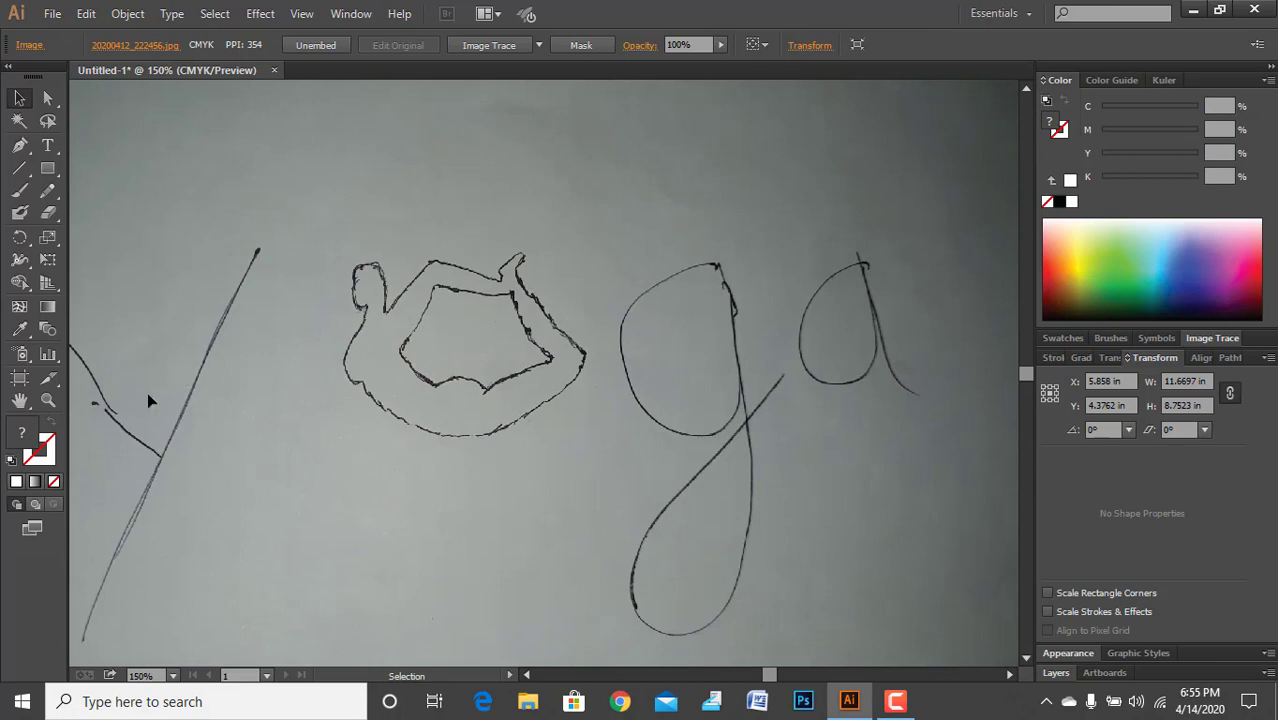
scroll(150, 400, "down", 2)
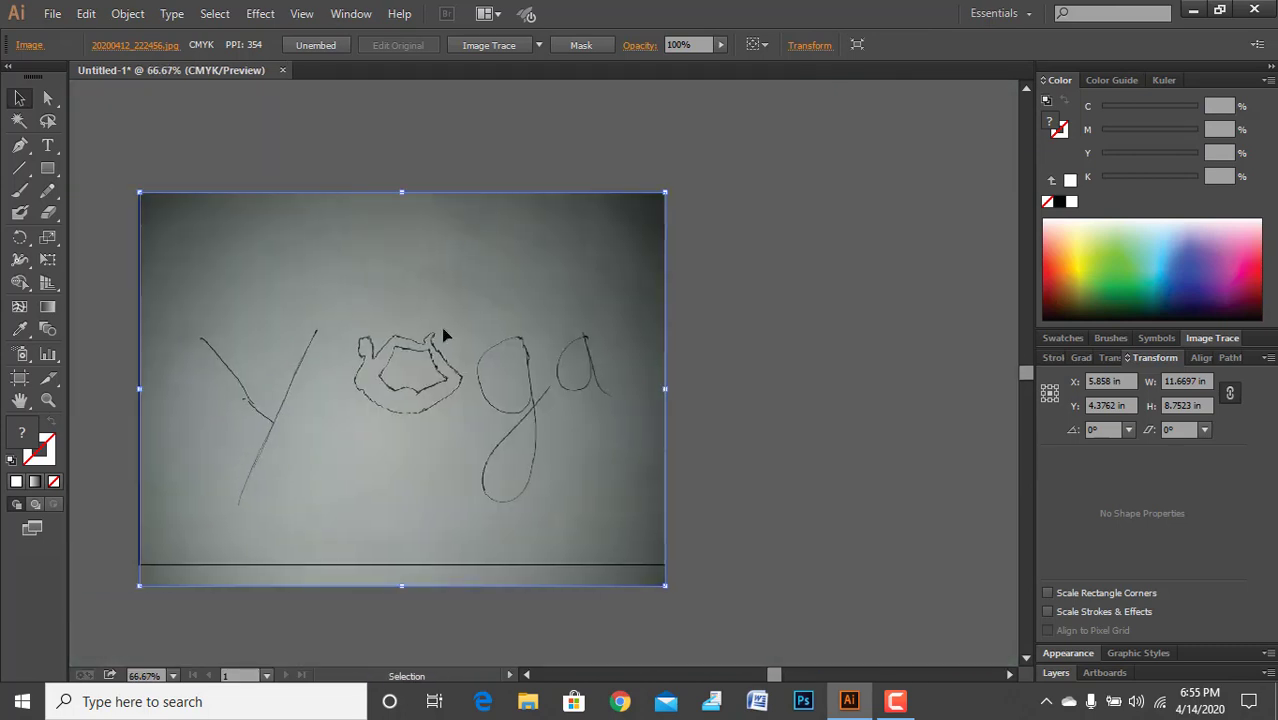
key("a")
key("ctrl+shift+a")
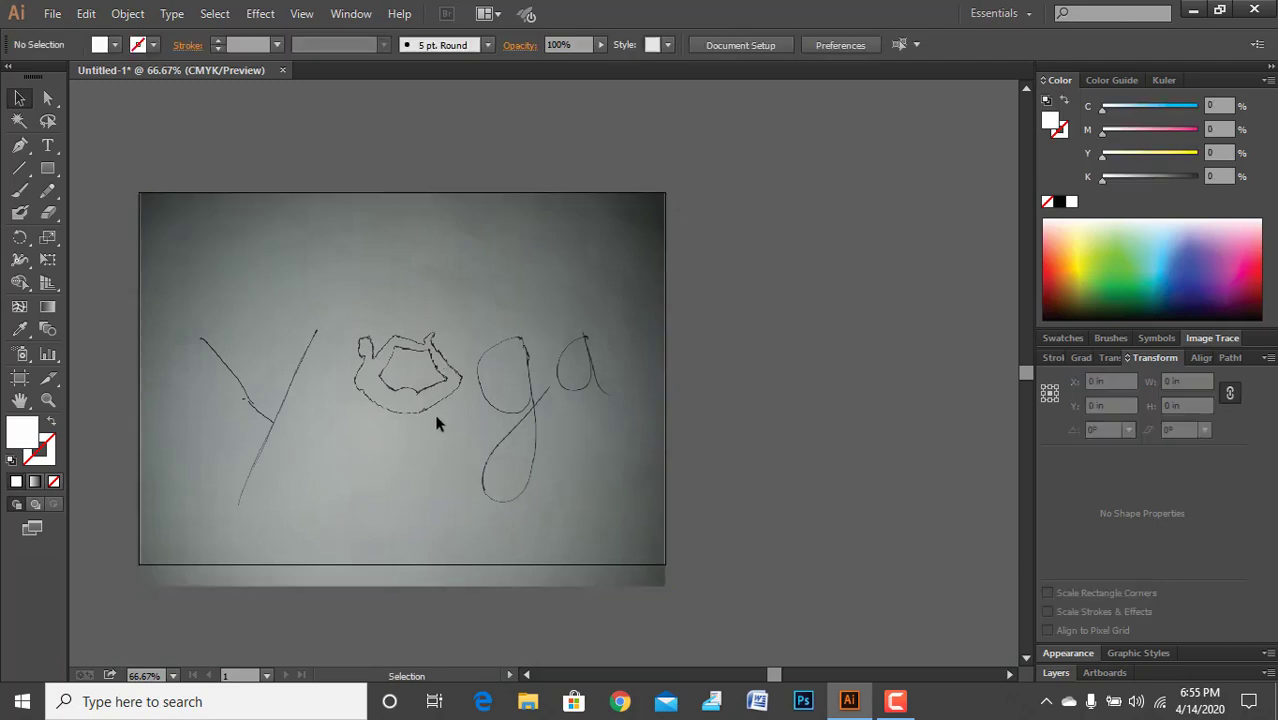
Examine the outline of the yoga figure forming the sketch's "o" up close, with the Pen tool ready
scroll(357, 401, "up", 1)
scroll(297, 390, "down", 4)
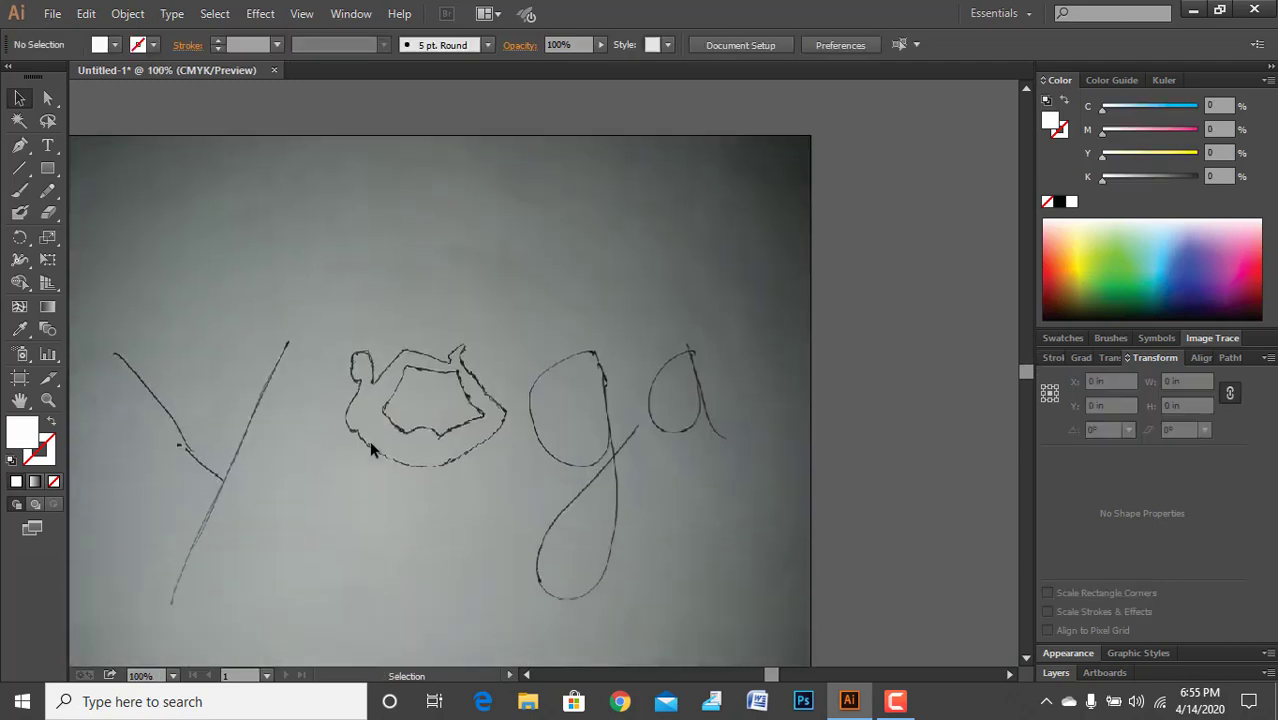
scroll(409, 403, "up", 1)
scroll(408, 399, "up", 1)
scroll(408, 399, "down", 2)
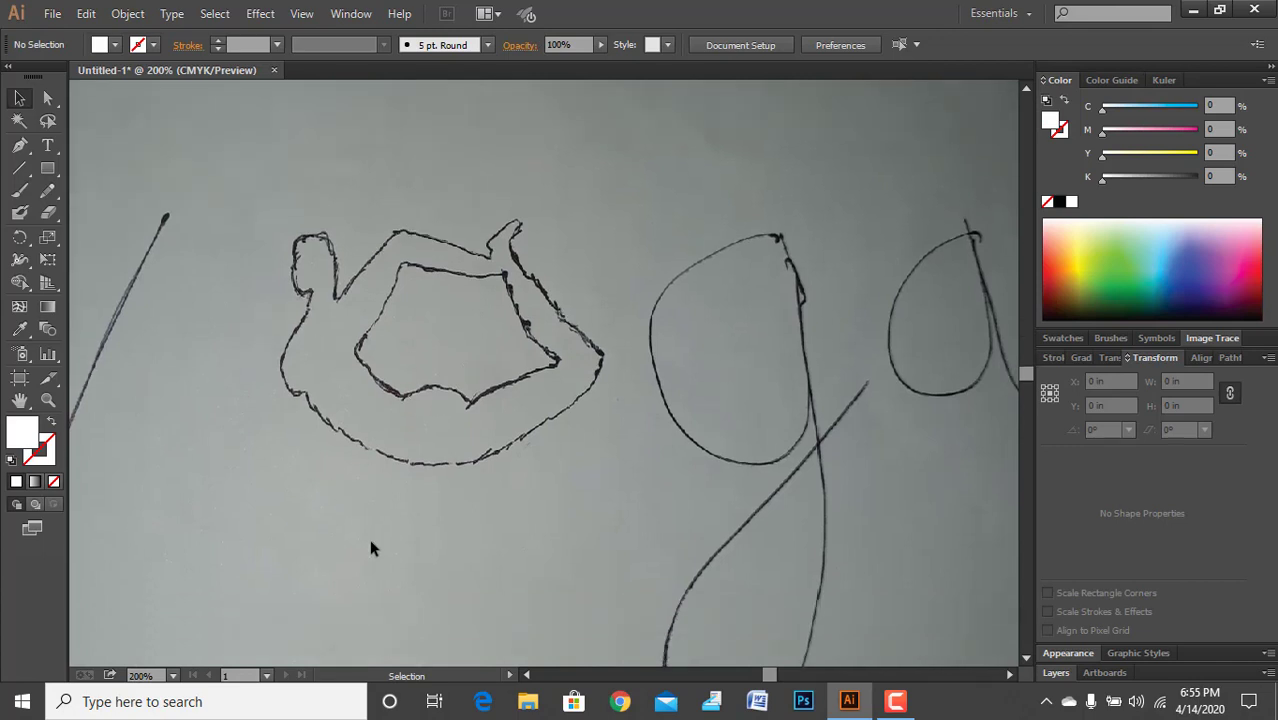
left_click(20, 148)
scroll(558, 370, "down", 1)
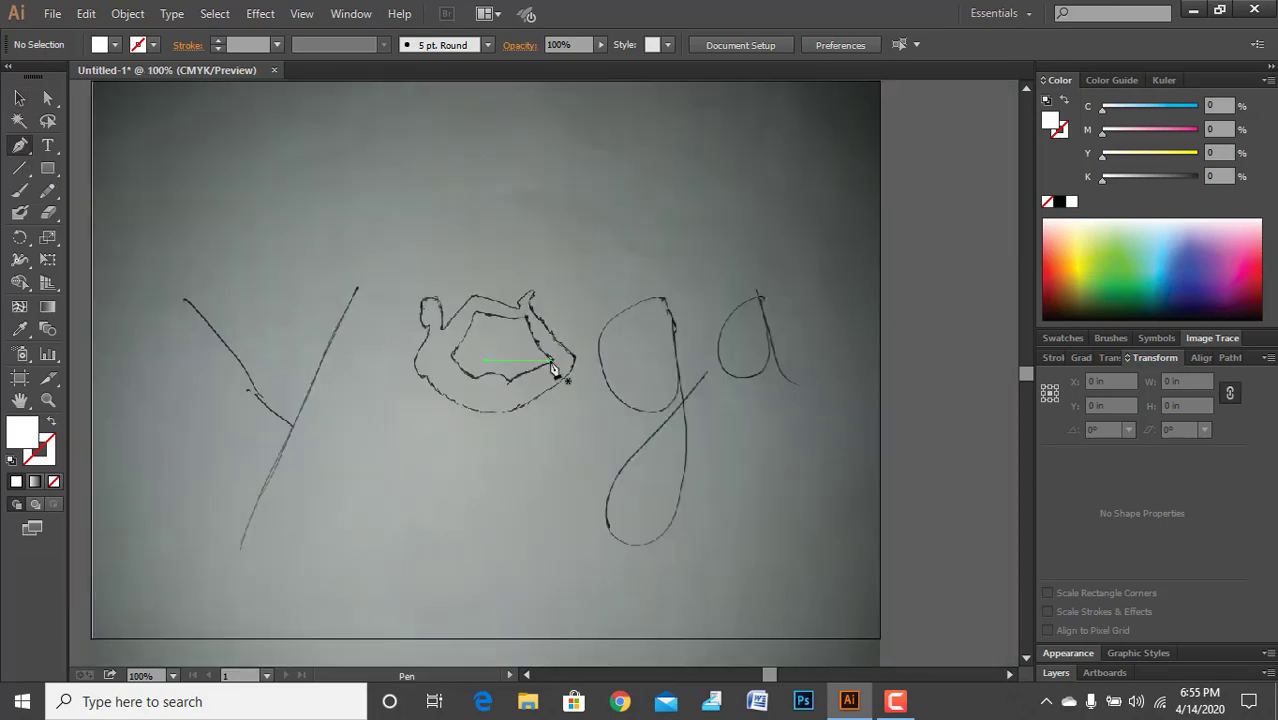
scroll(468, 450, "down", 1)
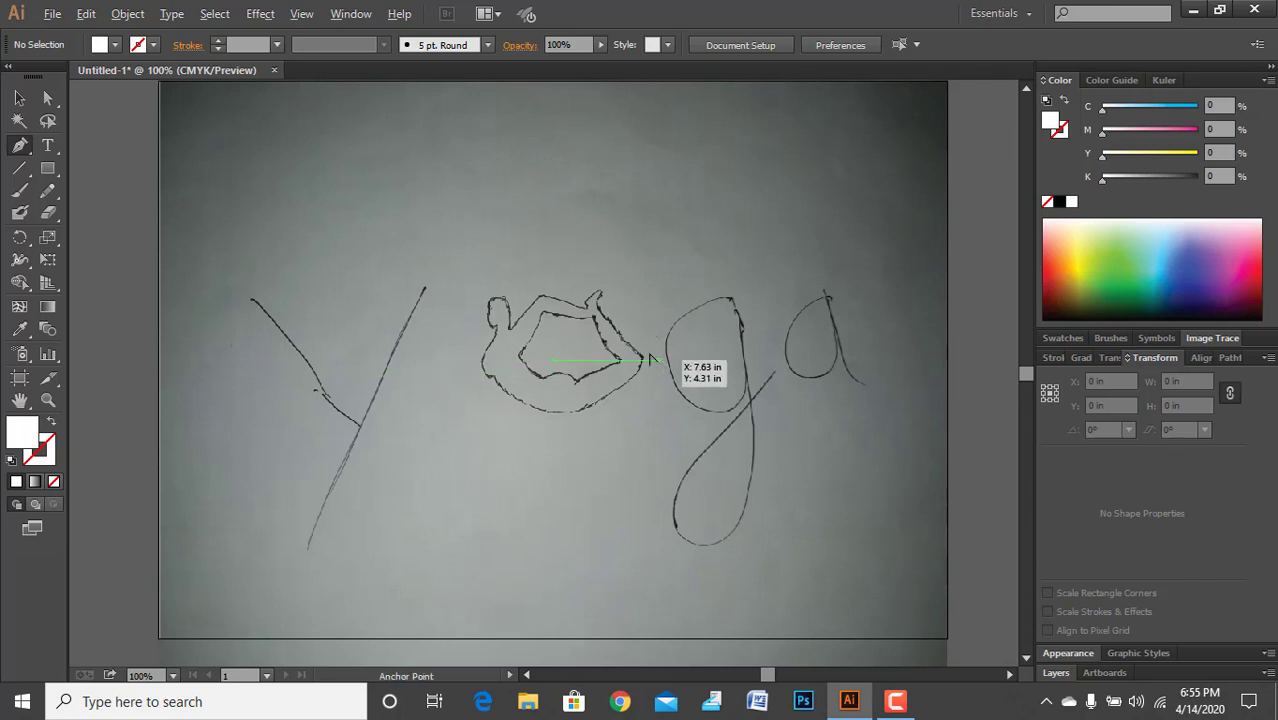
scroll(634, 330, "up", 3)
scroll(575, 285, "up", 1)
scroll(572, 280, "up", 1)
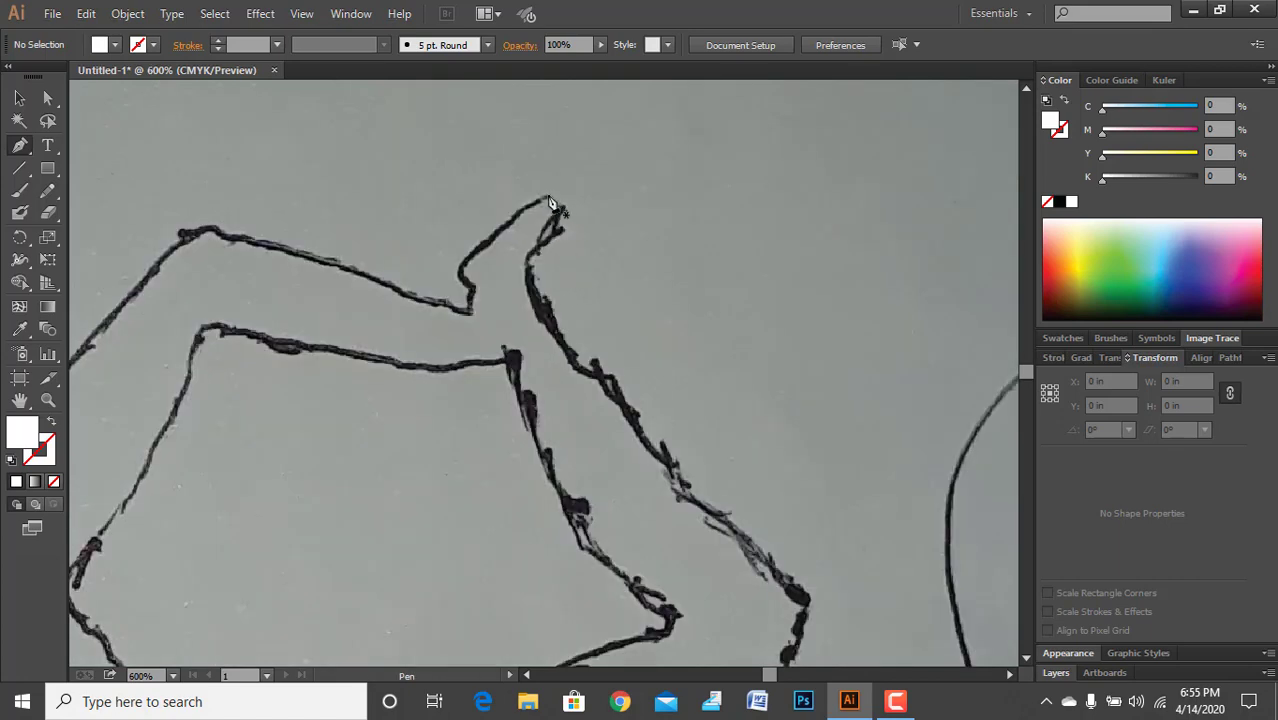
scroll(656, 486, "down", 1)
scroll(656, 488, "down", 2)
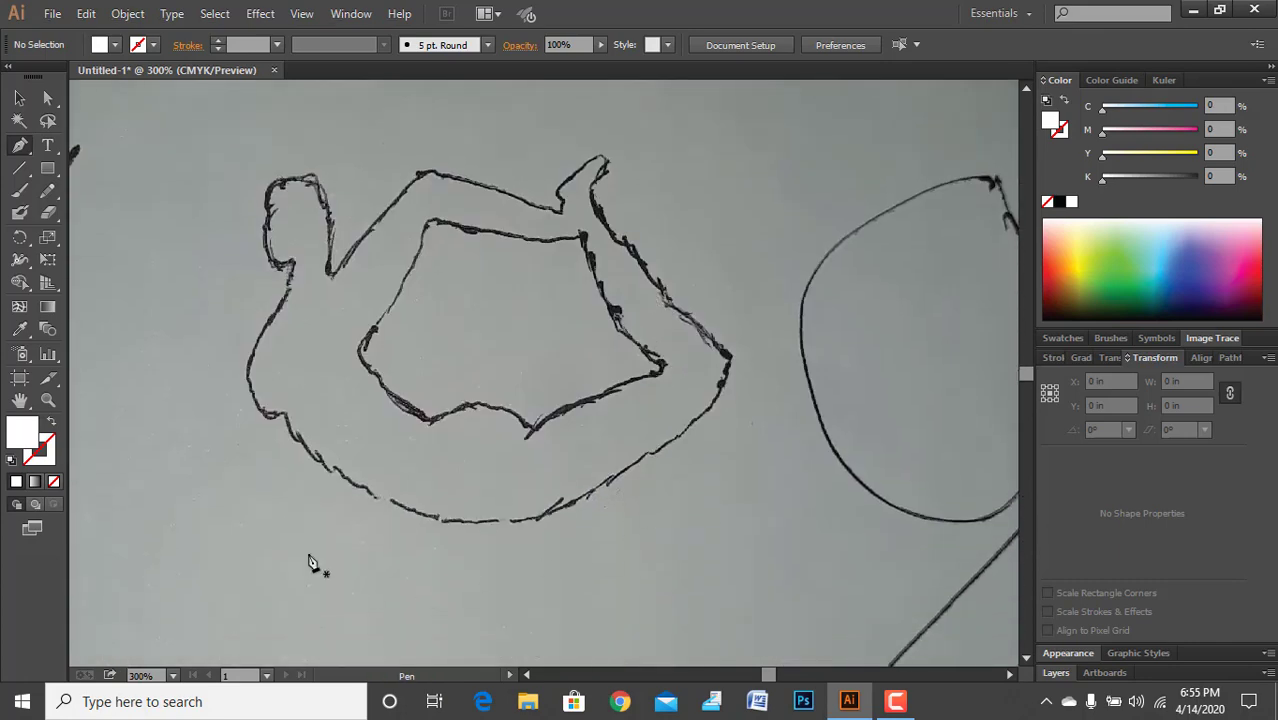
scroll(279, 442, "left", 2)
scroll(297, 443, "up", 3)
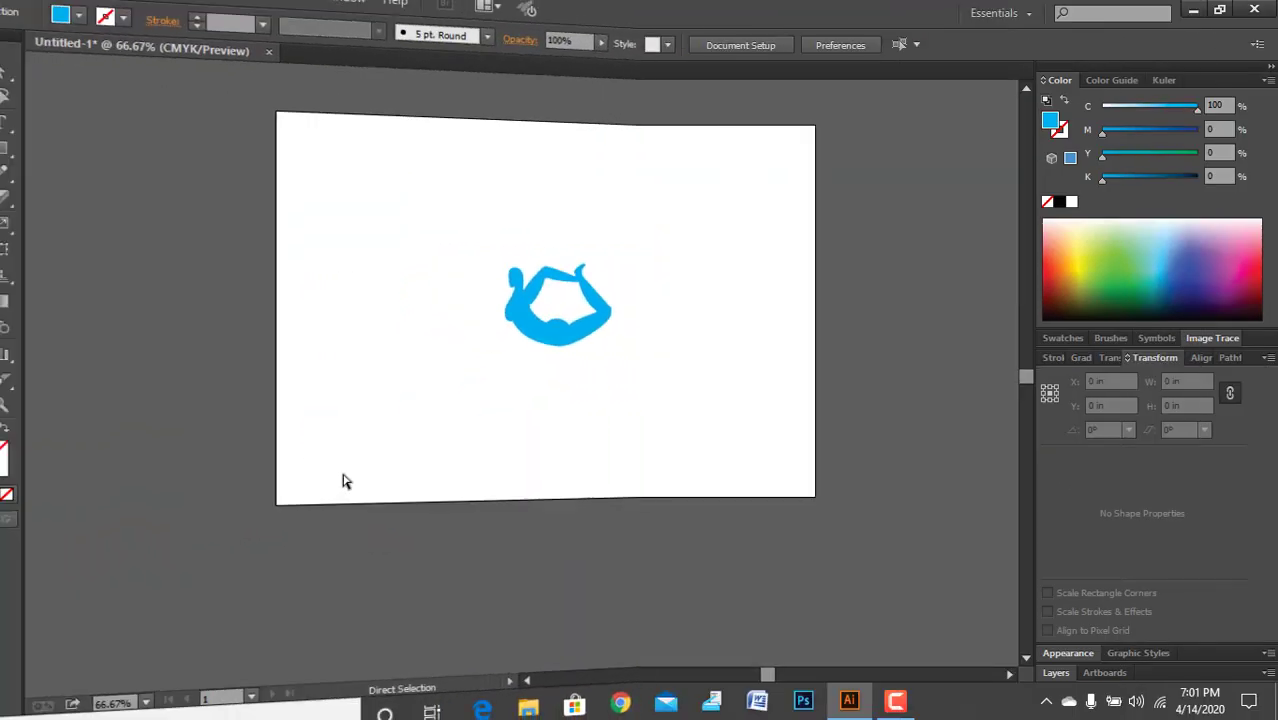
Draw a small pointed nose shape with the Pen tool on the face edge of the blue yoga figure's head
scroll(562, 369, "up", 2)
scroll(474, 445, "up", 5)
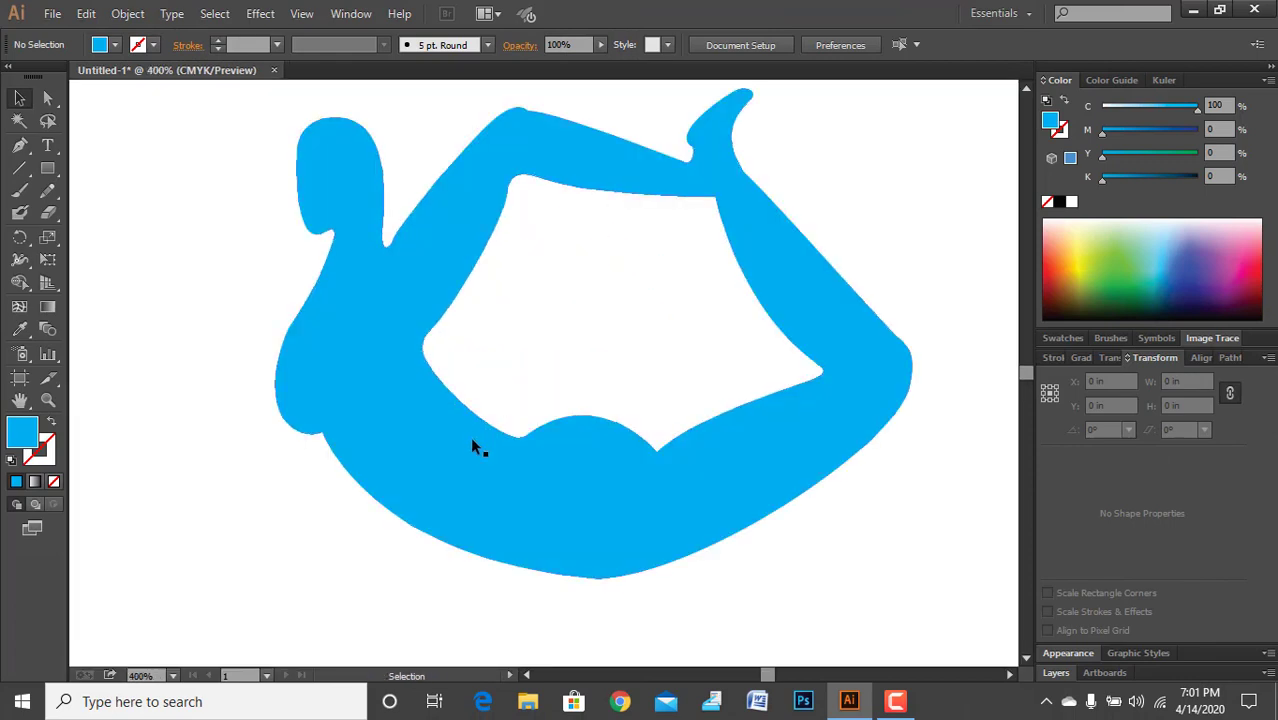
scroll(230, 400, "down", 3)
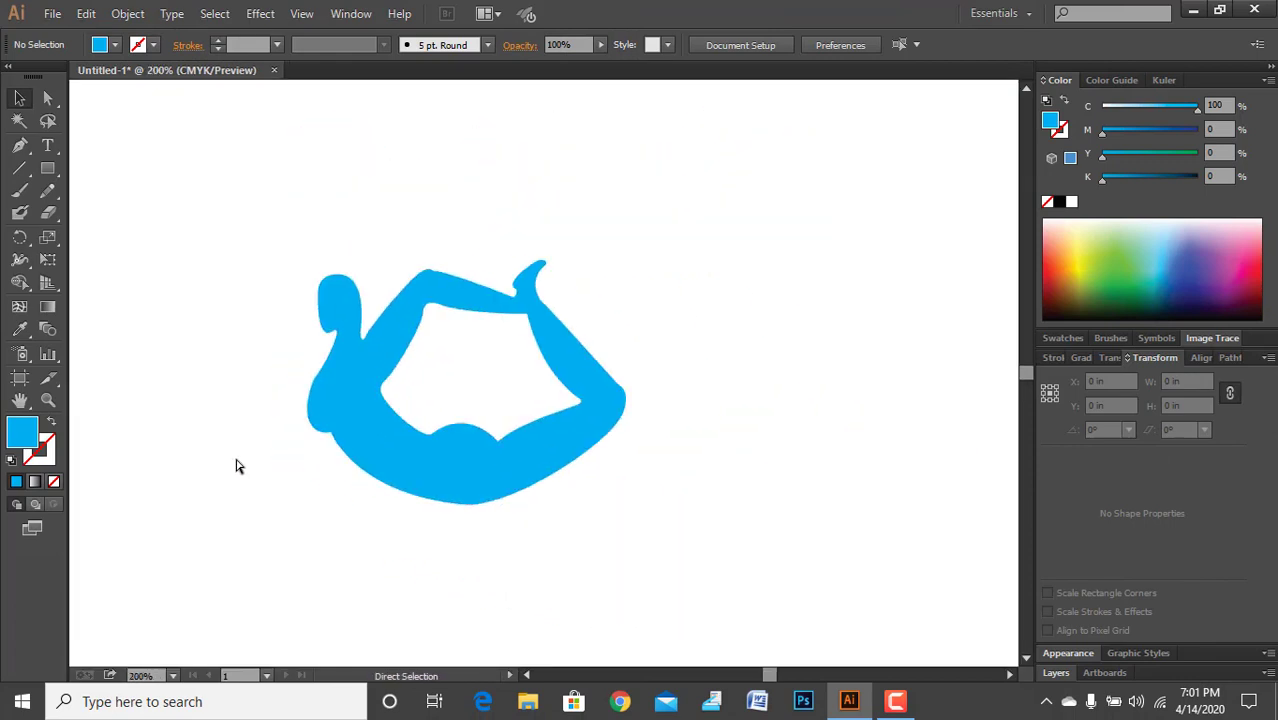
scroll(379, 318, "up", 6)
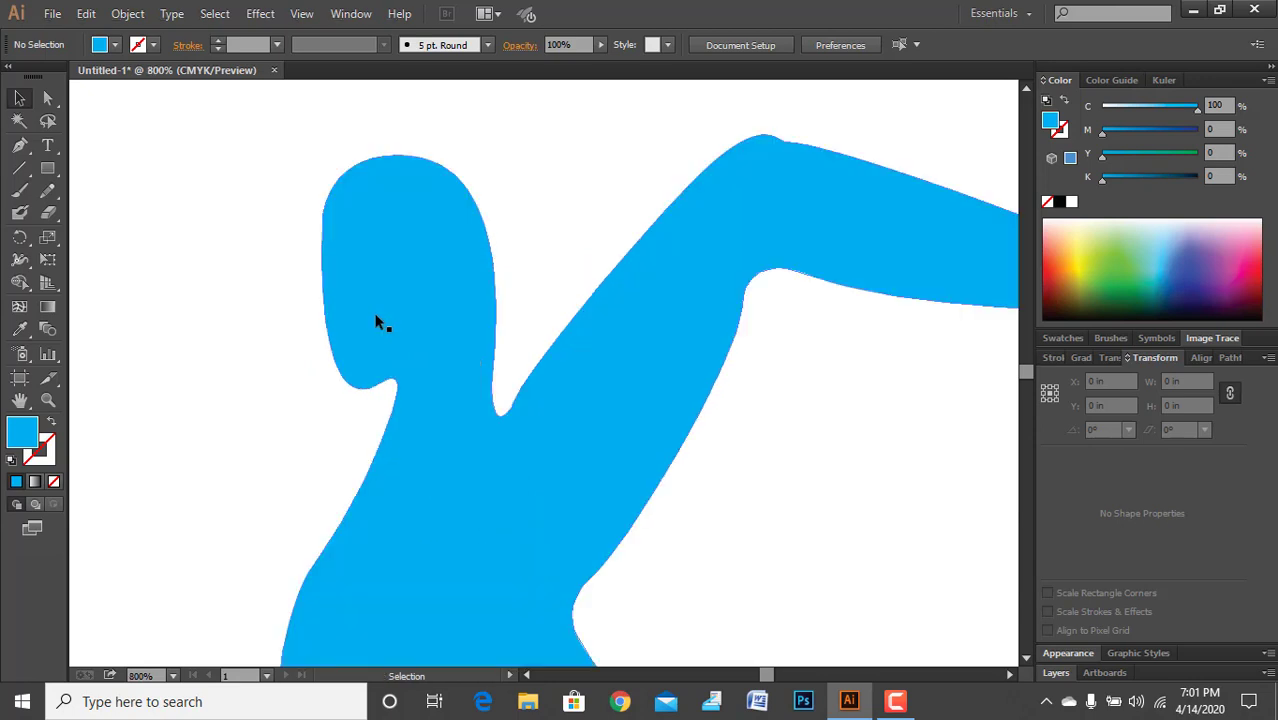
scroll(80, 170, "left", 2)
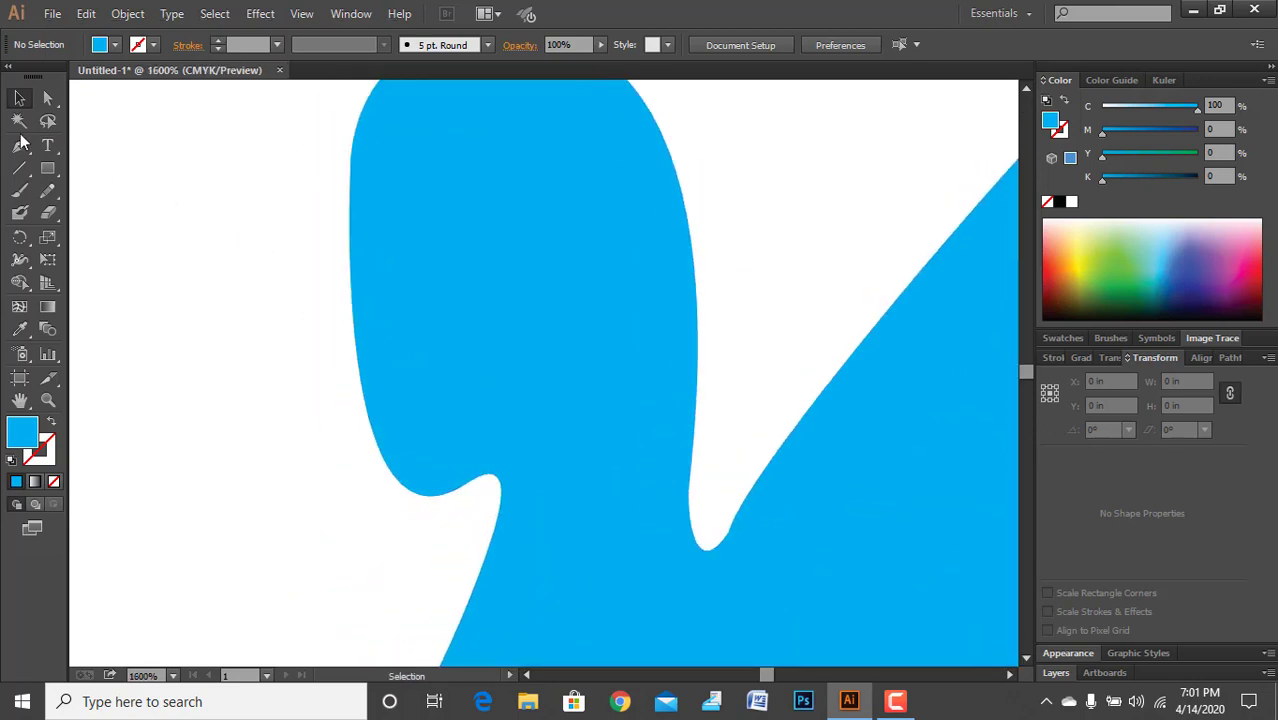
left_click(19, 145)
left_click(349, 228)
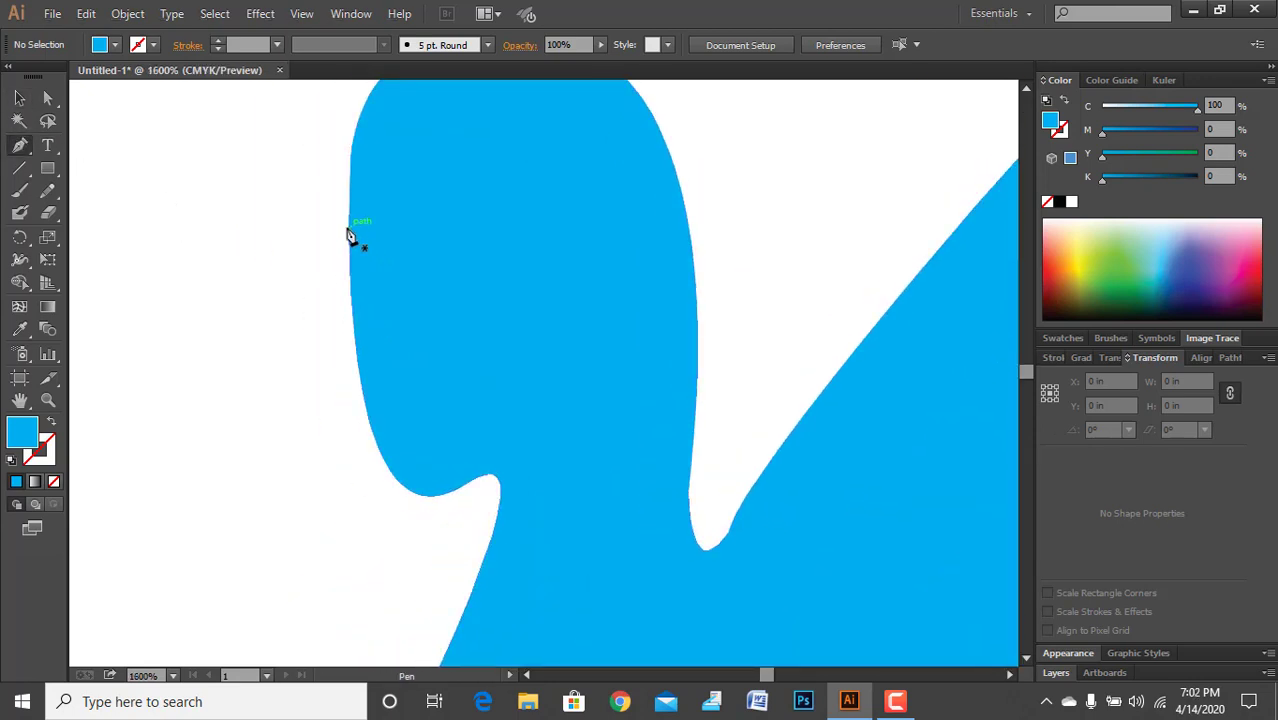
key("ctrl")
left_click(328, 314, "ctrl")
left_click_drag(351, 288, 369, 347)
left_click(366, 341)
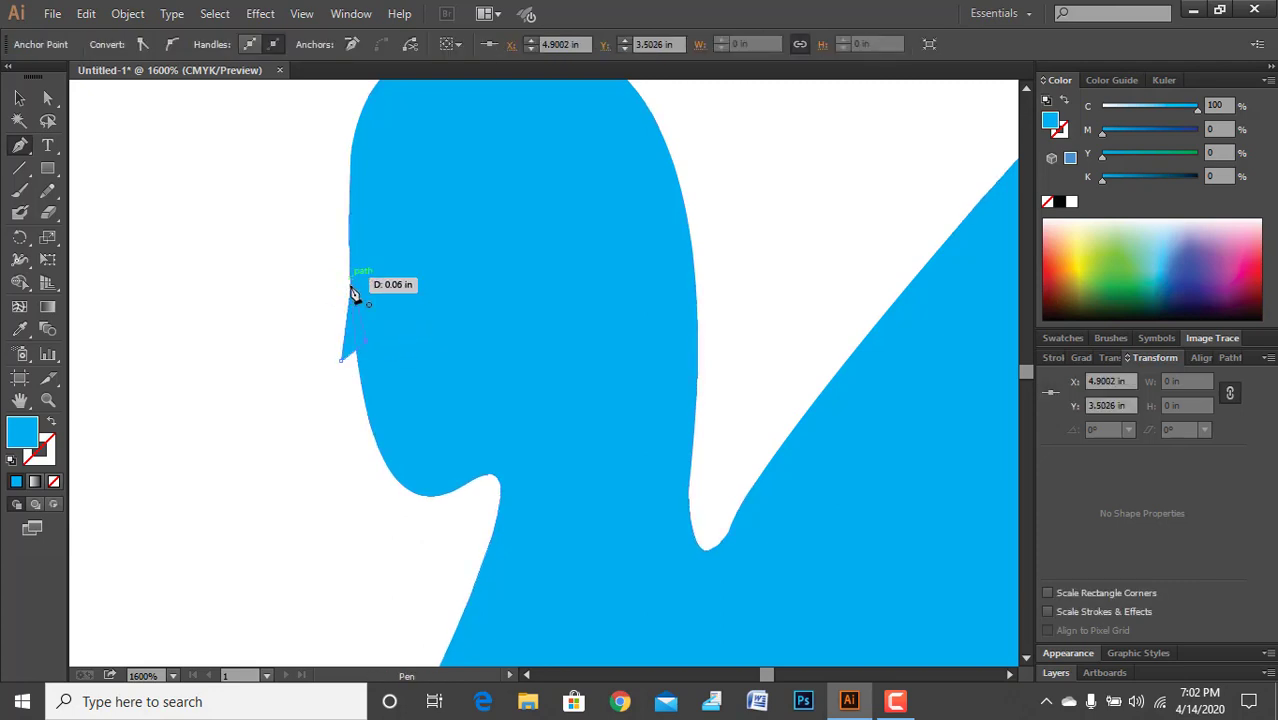
left_click(351, 287)
left_click(19, 97)
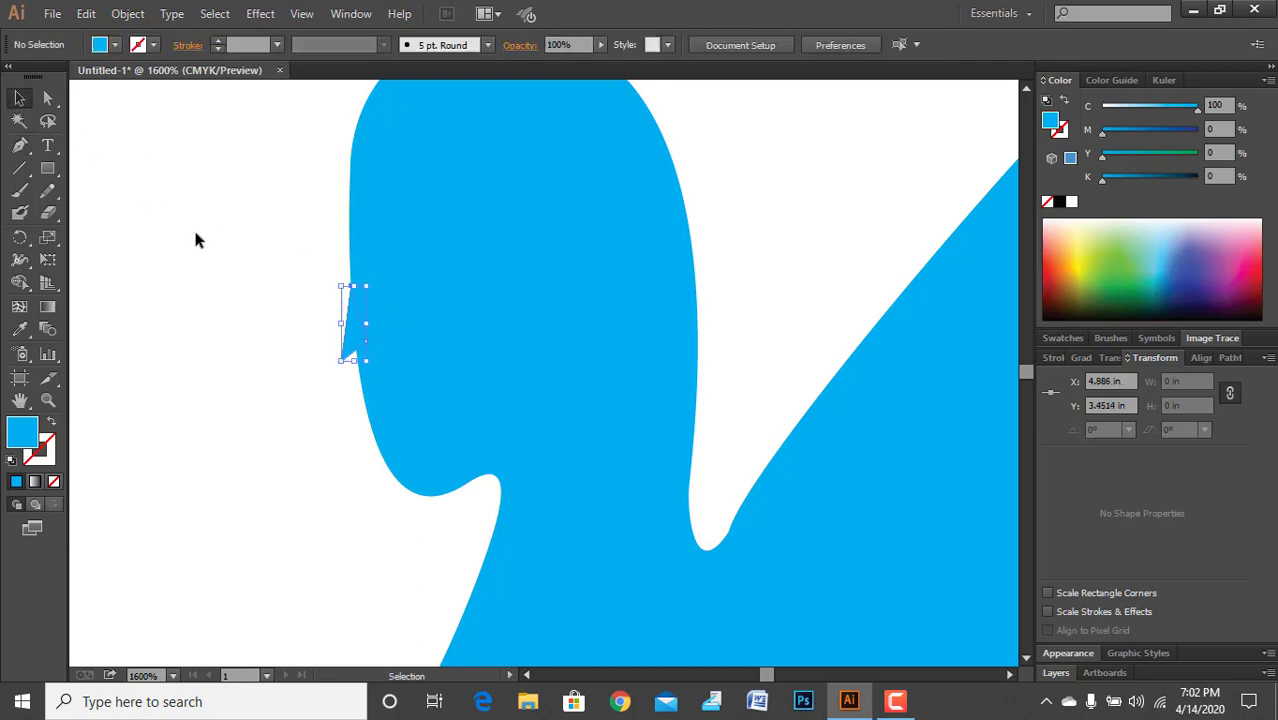
left_click_drag(197, 237, 448, 351)
scroll(448, 351, "down", 3)
left_click(240, 450)
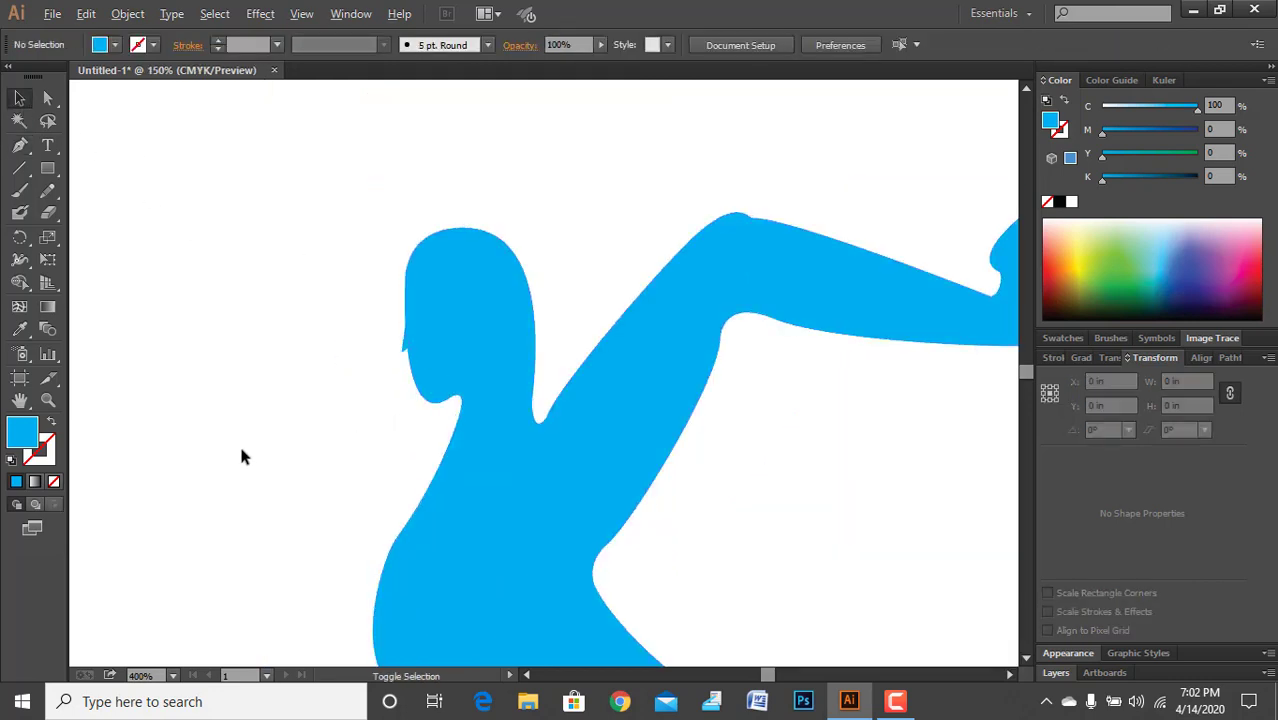
Move the nose shape's inner anchor point to about X 4.90 in, Y 3.51 in to refine the nose's underside, and deselect it
scroll(240, 450, "down", 4)
scroll(237, 470, "up", 3)
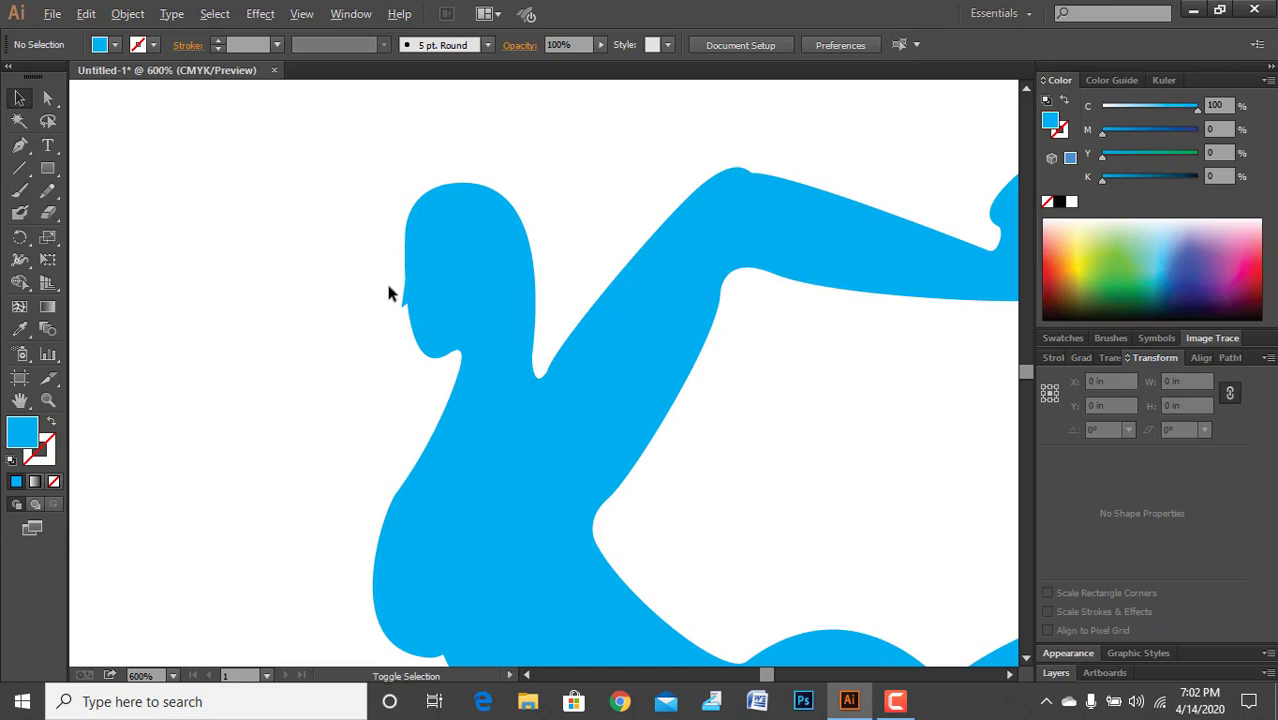
scroll(391, 288, "up", 4)
scroll(428, 334, "up", 2)
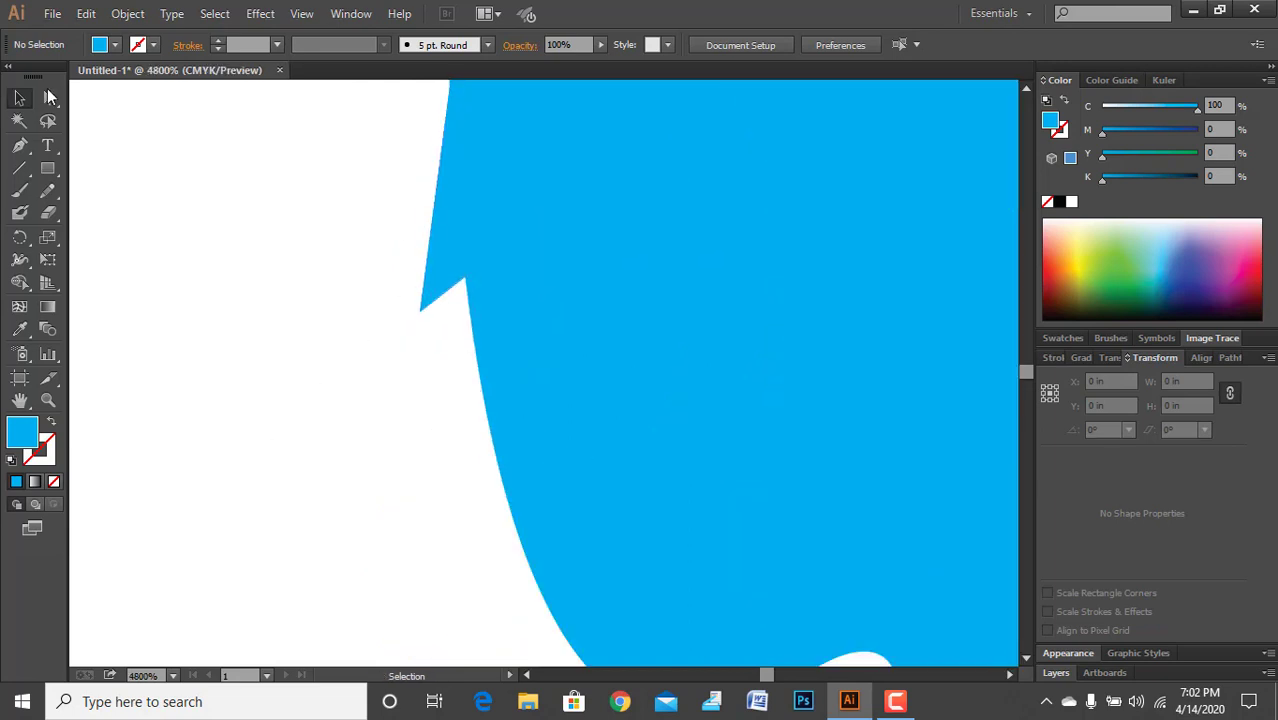
left_click(47, 95)
left_click(499, 264)
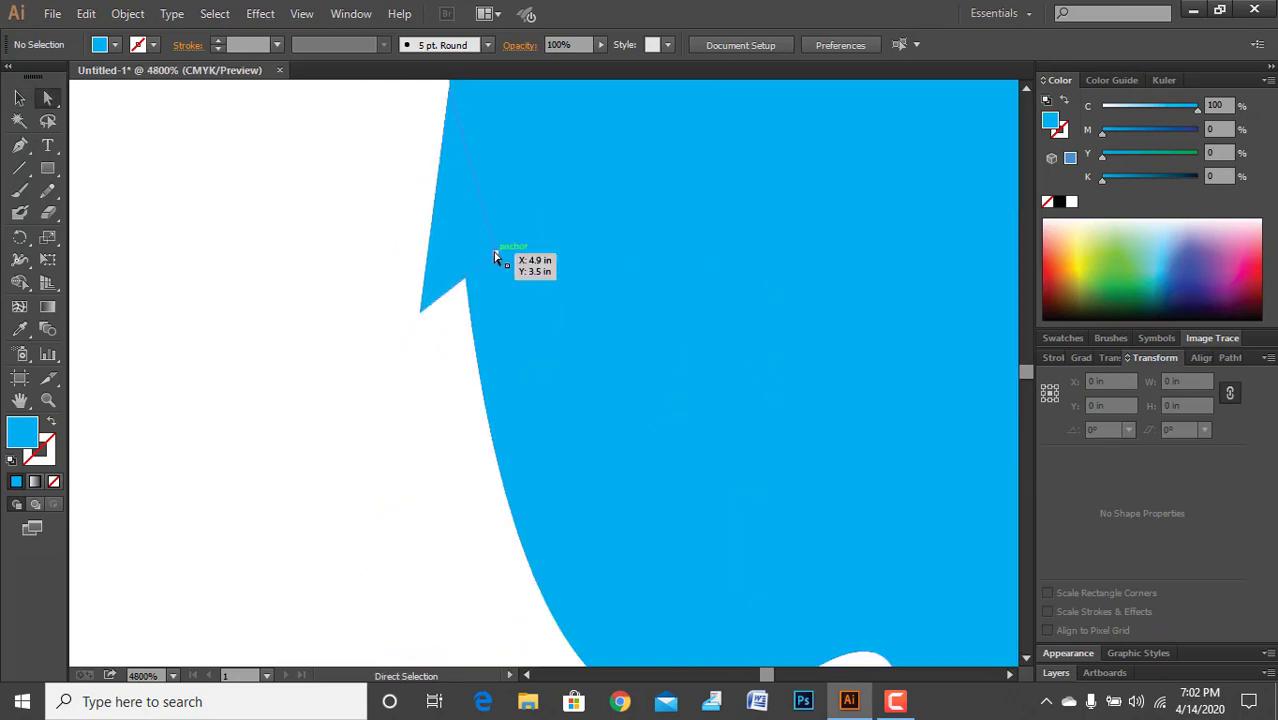
left_click_drag(499, 268, 489, 270)
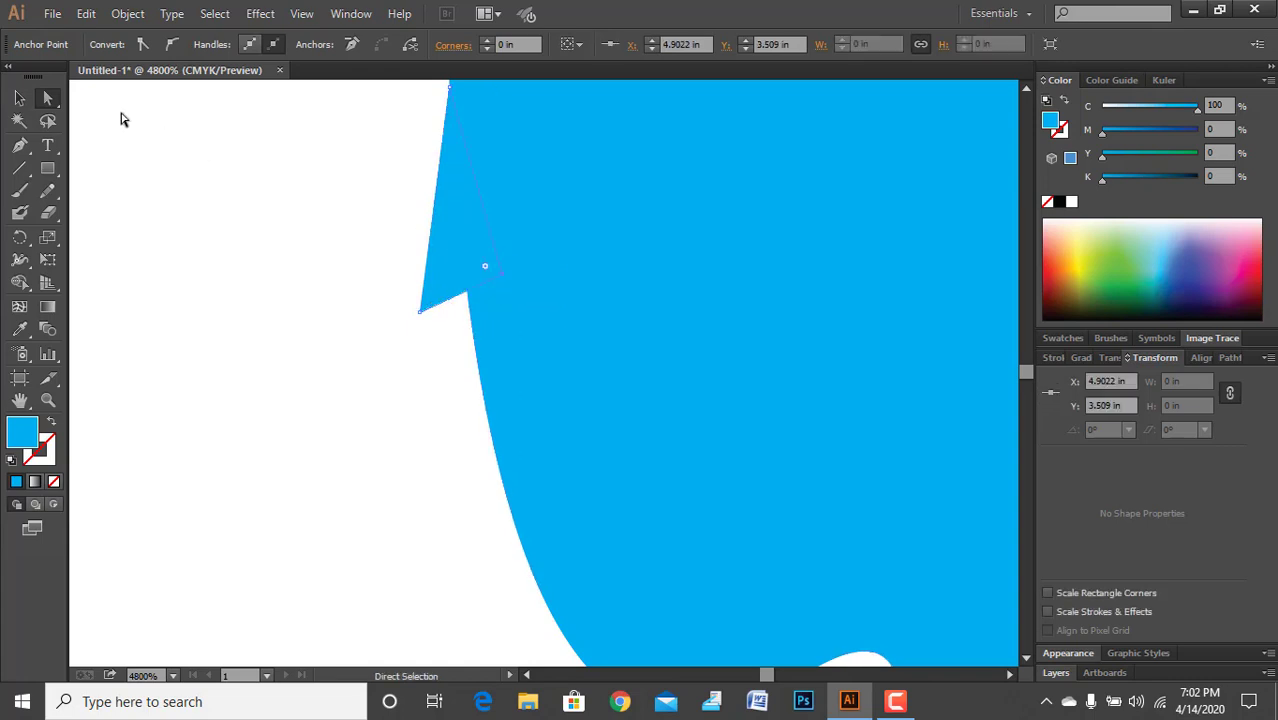
left_click(18, 100)
left_click(318, 296)
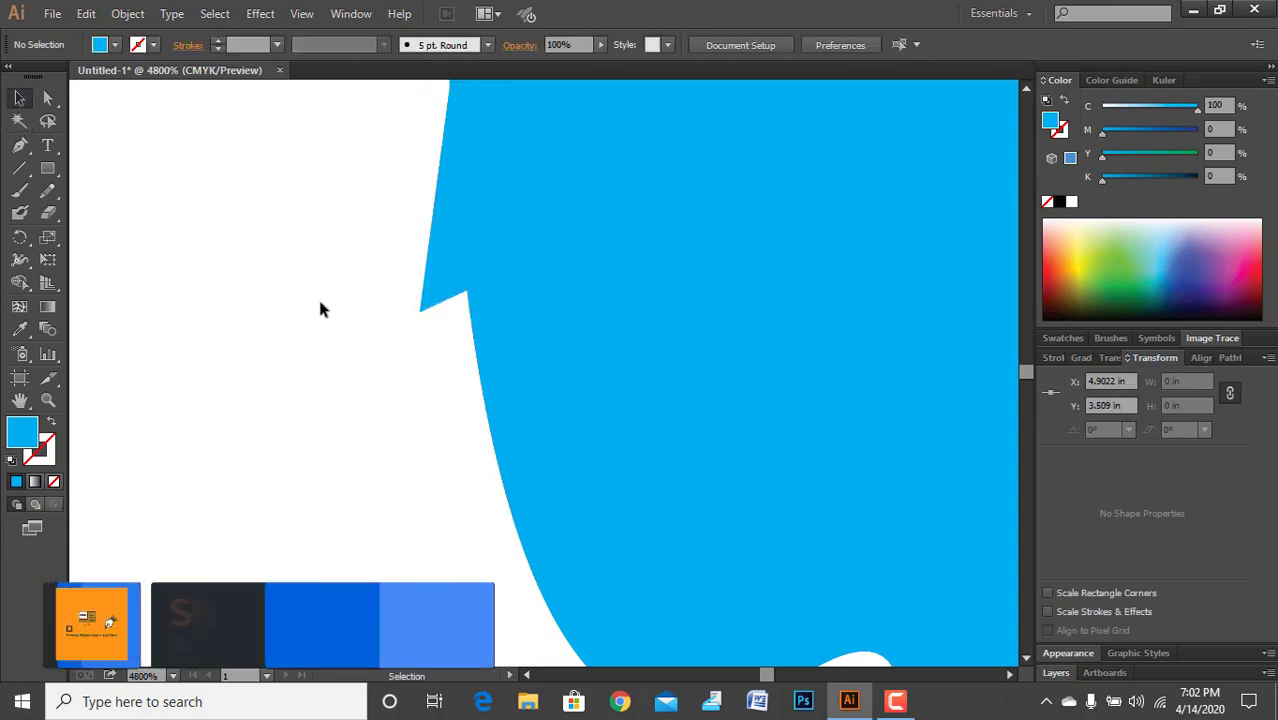
Select the nose shape together with the yoga figure, unite them into one shape and deselect it
key("ctrl+minus")
left_click(741, 411)
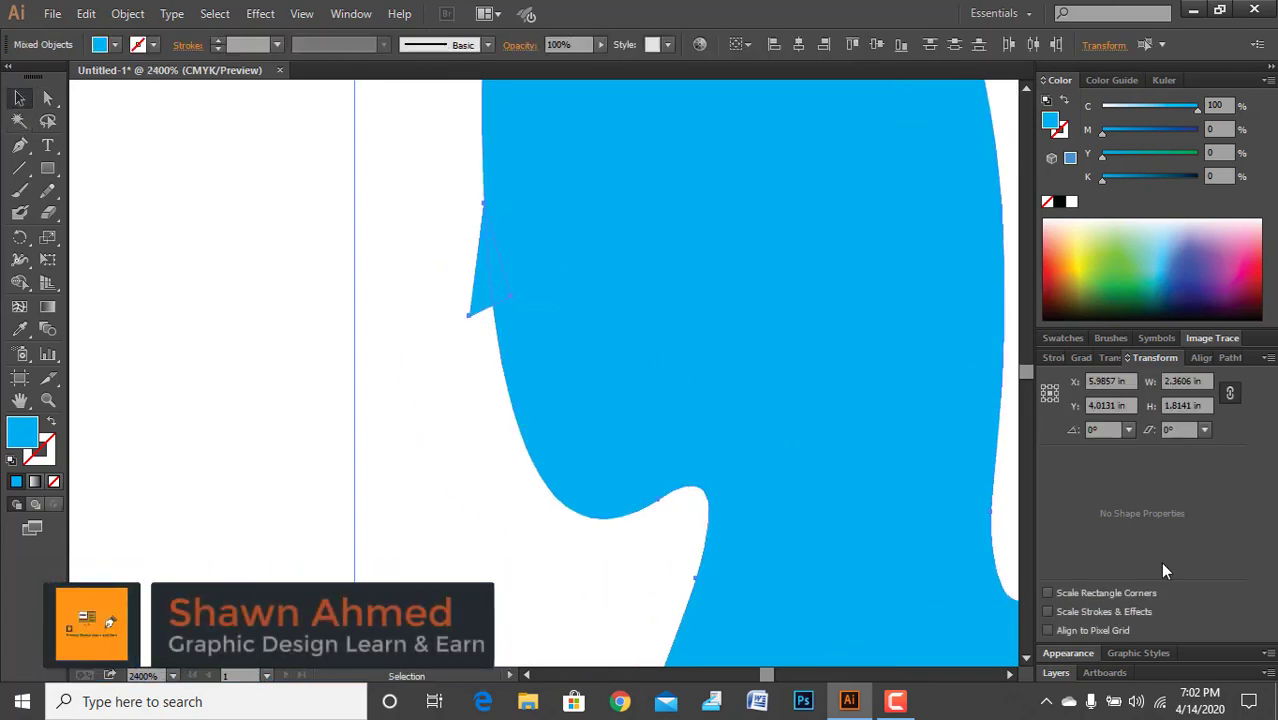
left_click(1231, 359)
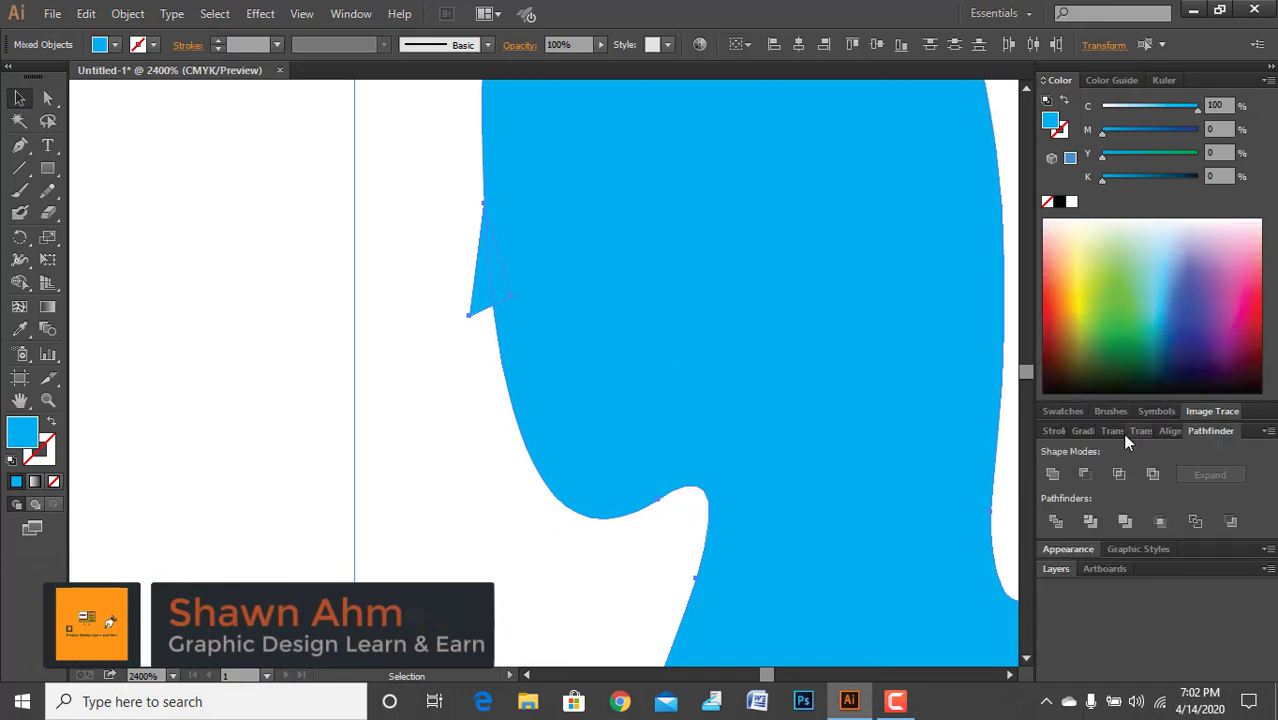
left_click(1053, 473)
left_click(333, 450)
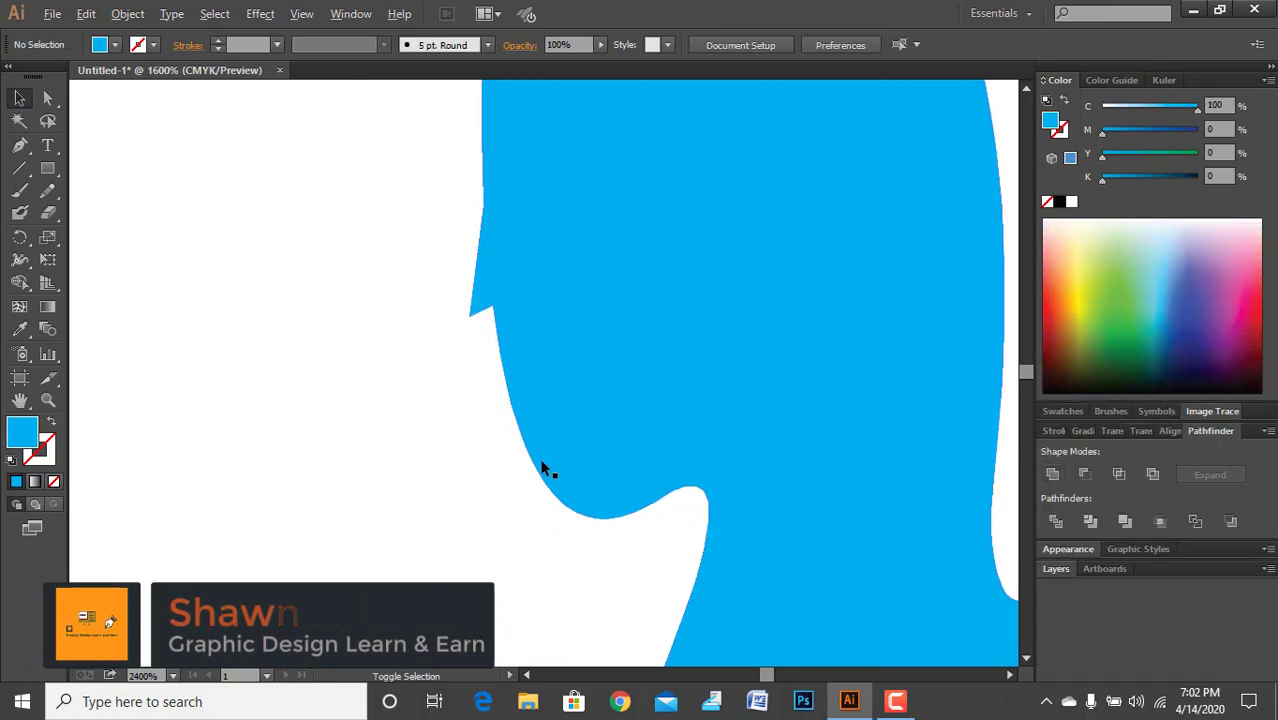
Shift the merged yoga figure slightly to the left on the artboard and deselect it
key("ctrl+minus")
key("ctrl+minus")
key("ctrl+minus")
key("ctrl+minus")
key("ctrl+minus")
key("ctrl+minus")
key("ctrl+minus")
key("ctrl+minus")
key("ctrl+minus")
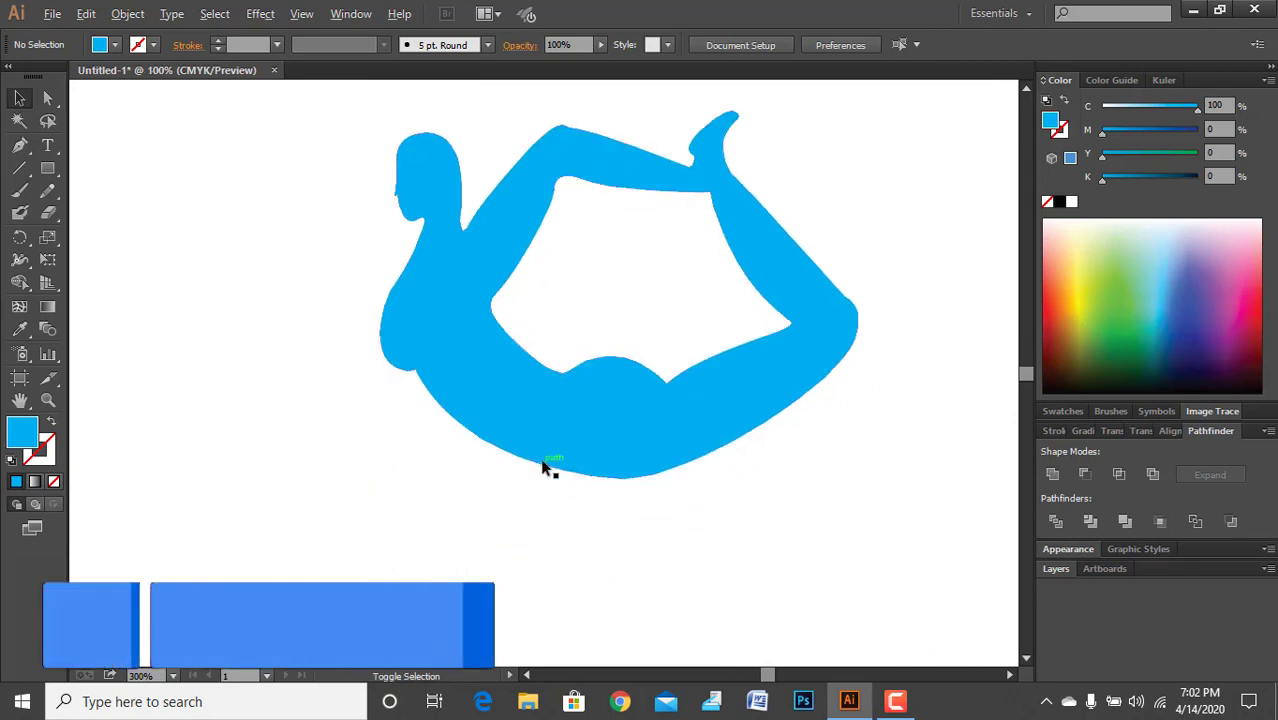
key("ctrl+plus")
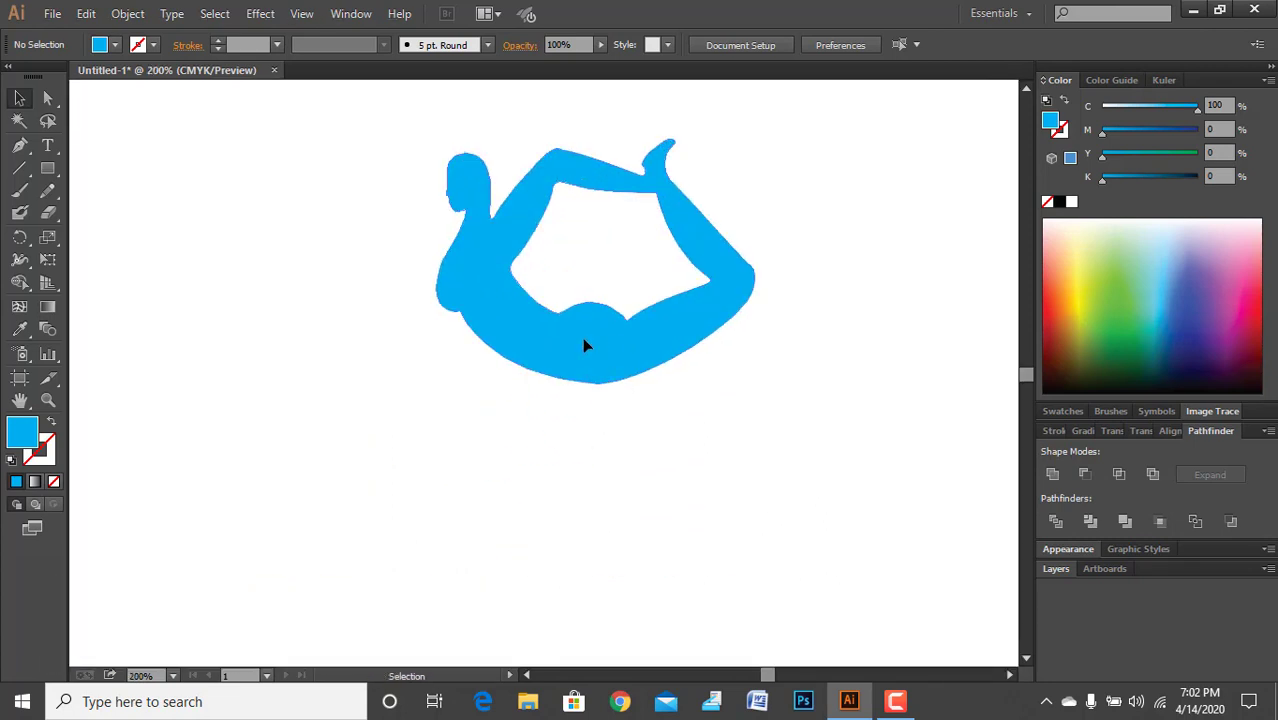
left_click_drag(582, 345, 546, 355)
left_click(479, 556)
Reshape the inner arm edge at the elbow anchor with Direct Selection so the upper arm's contour runs straighter
key("ctrl+plus")
key("ctrl+plus")
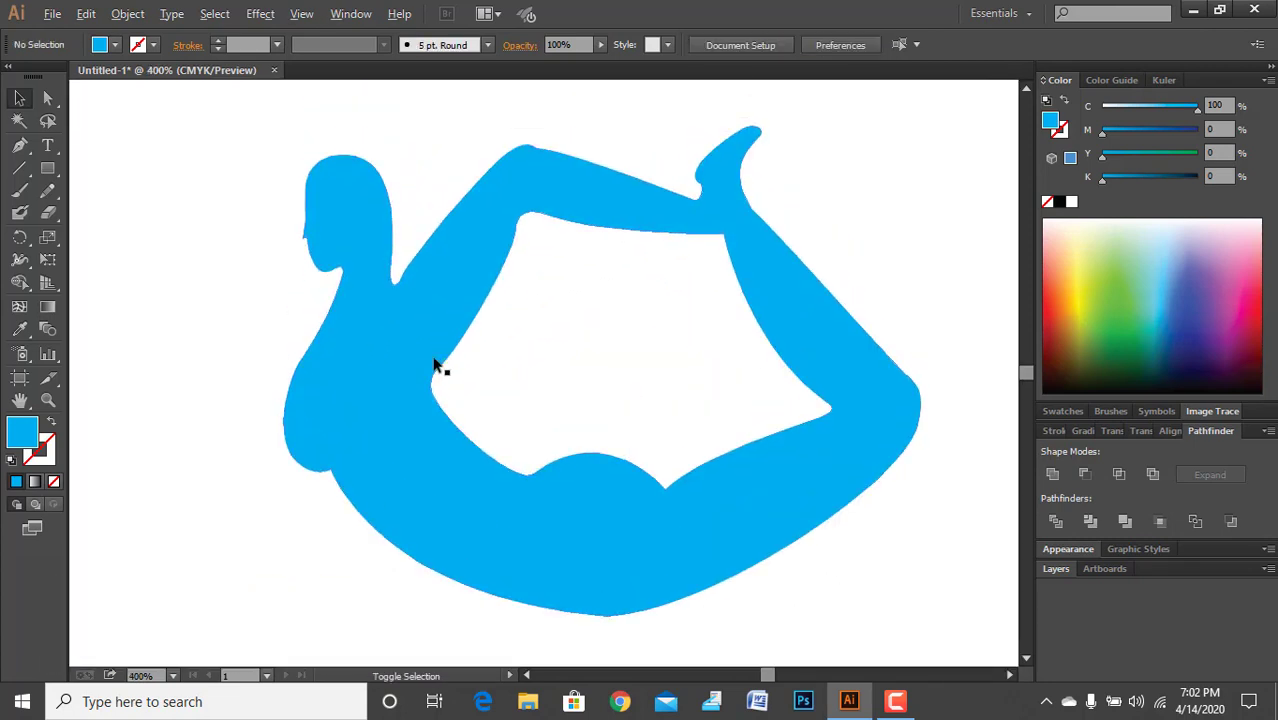
scroll(437, 431, "up", 2)
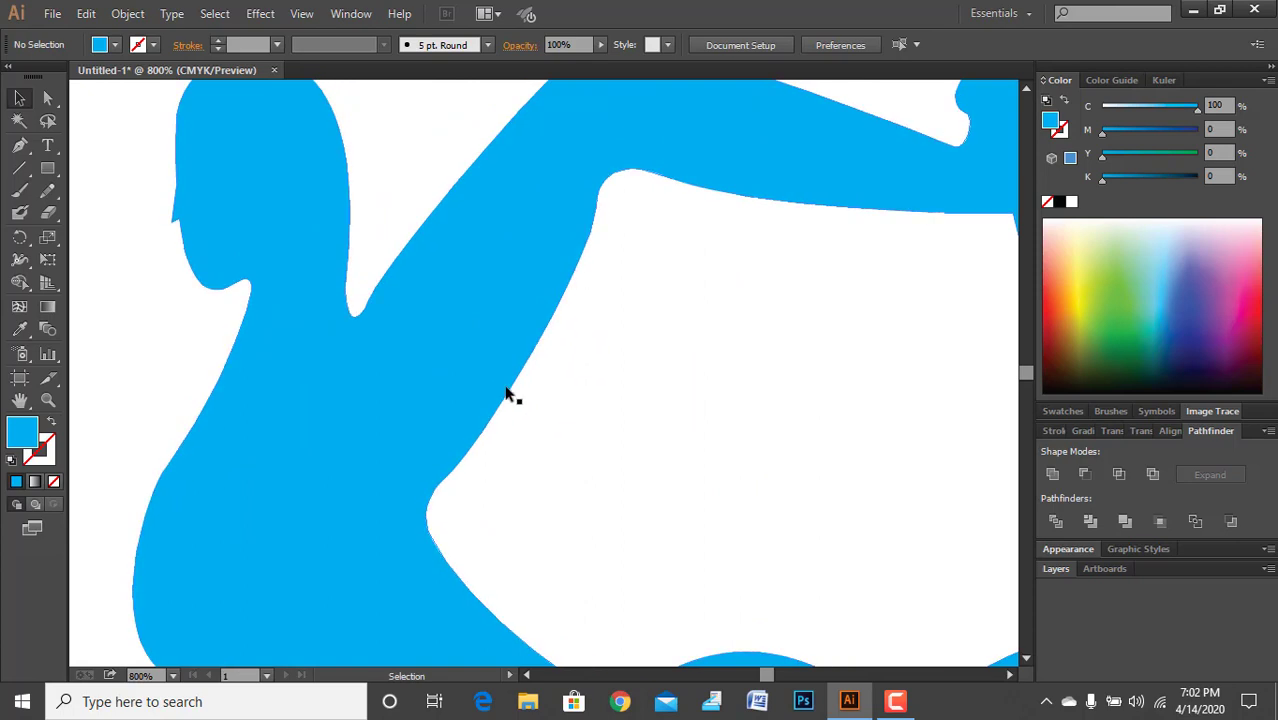
left_click(600, 210)
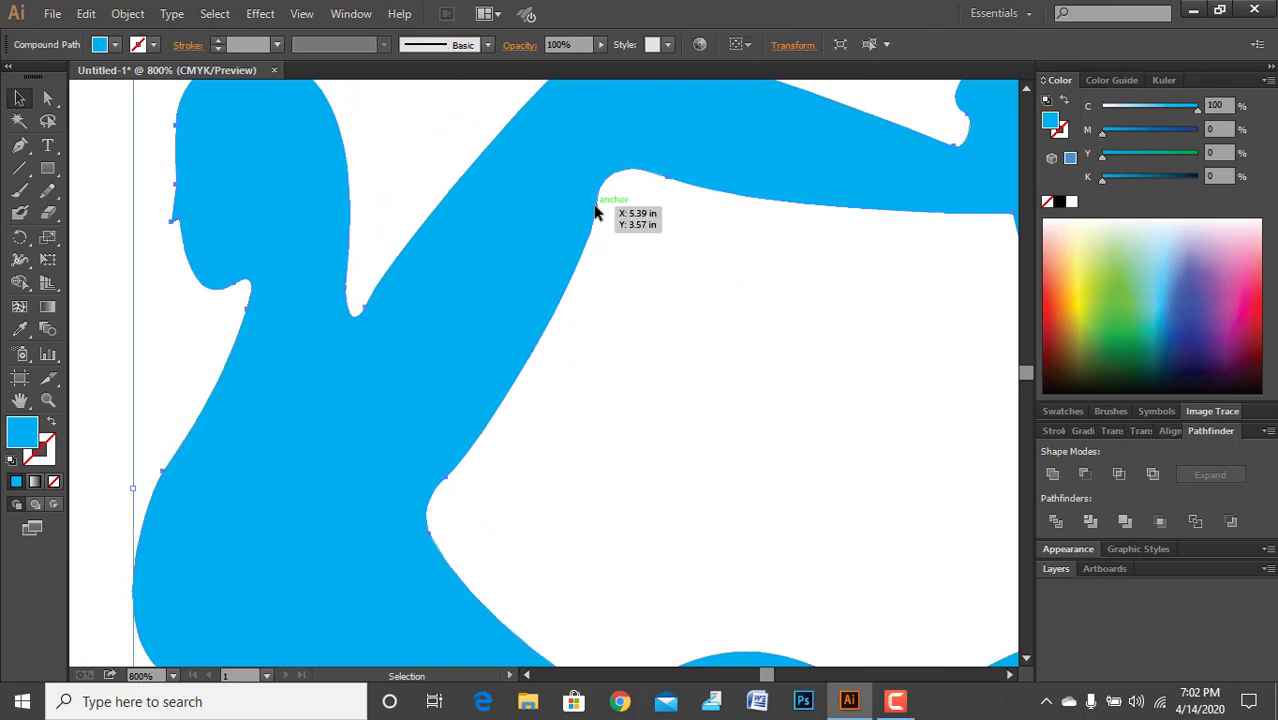
left_click(46, 104)
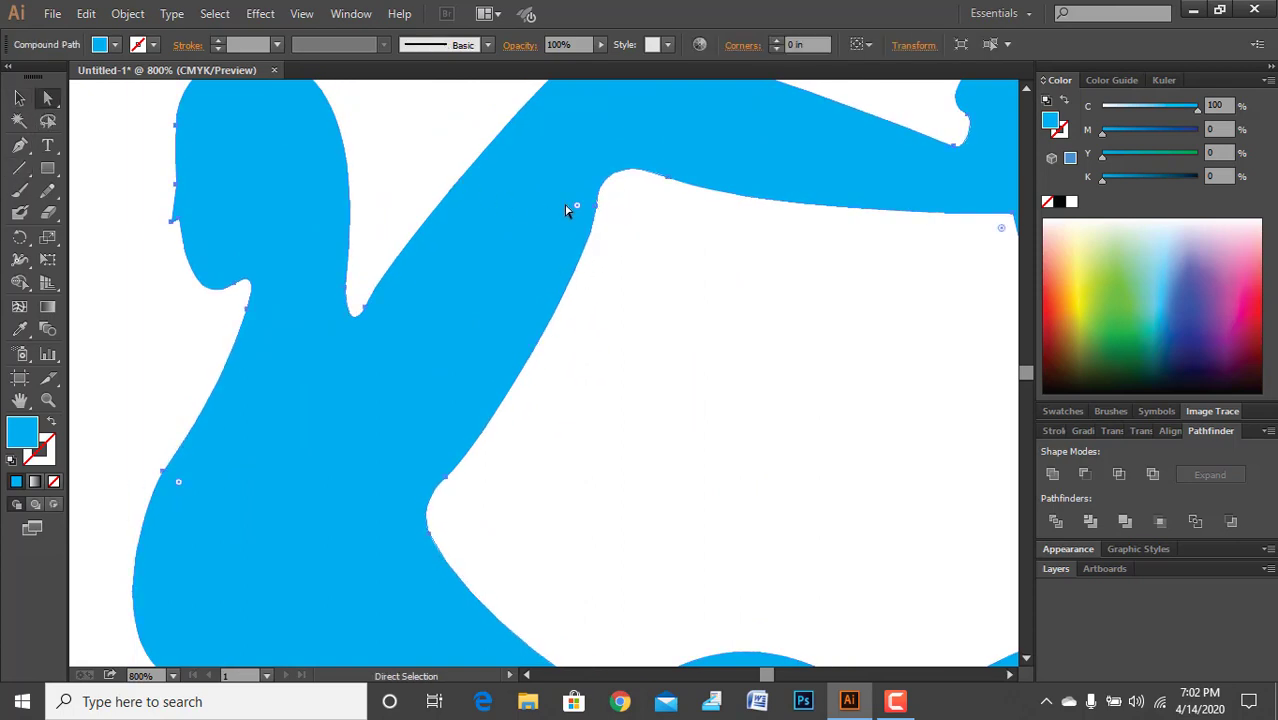
left_click_drag(597, 209, 565, 285)
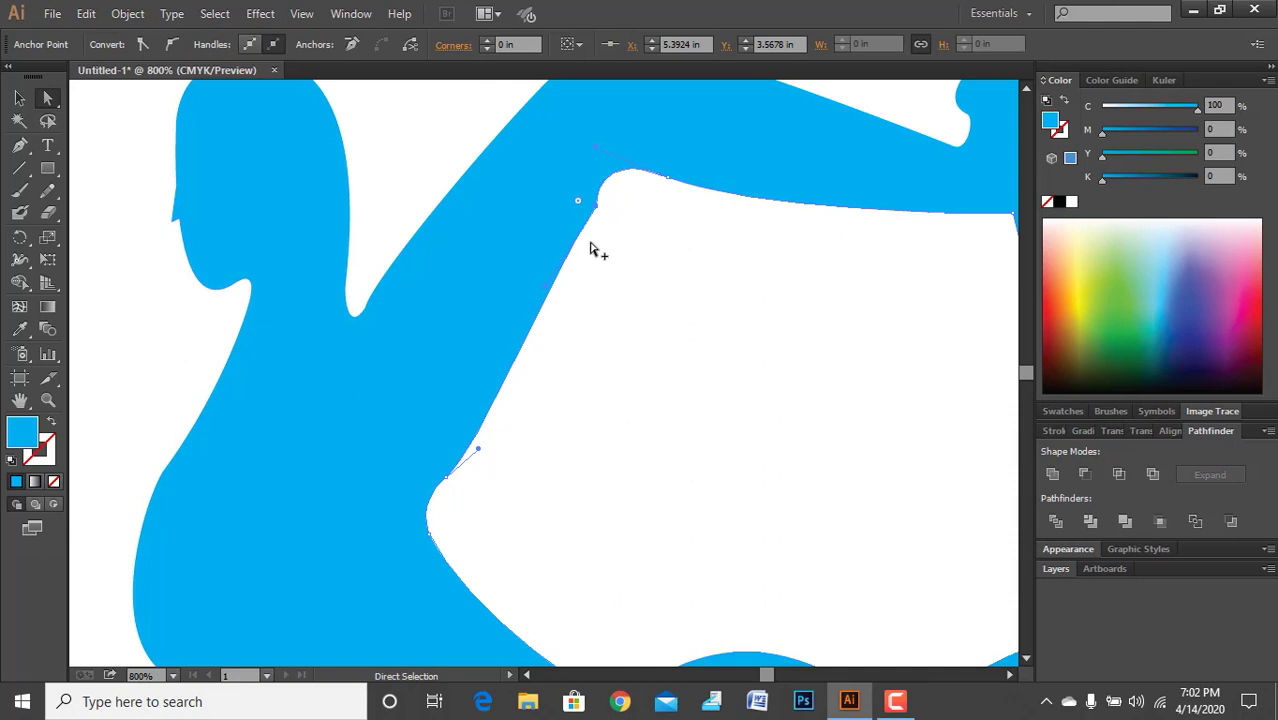
Round the corner at the elbow anchor on the figure's inner outline with a radius of about 0.31 in
scroll(593, 214, "up", 2)
left_click_drag(579, 206, 126, 205)
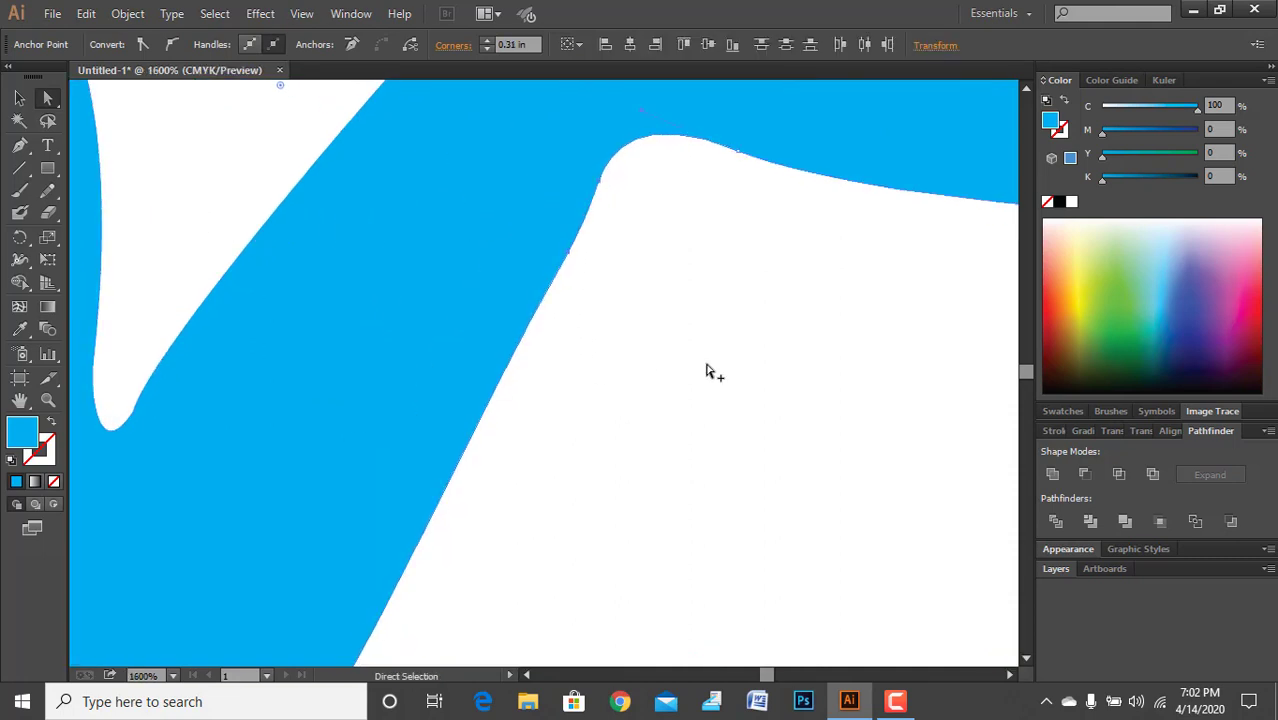
Adjust the curve handle of the inner outline's anchor where the arm meets the torso, and deselect the figure
scroll(707, 368, "down", 1)
scroll(497, 495, "up", 3)
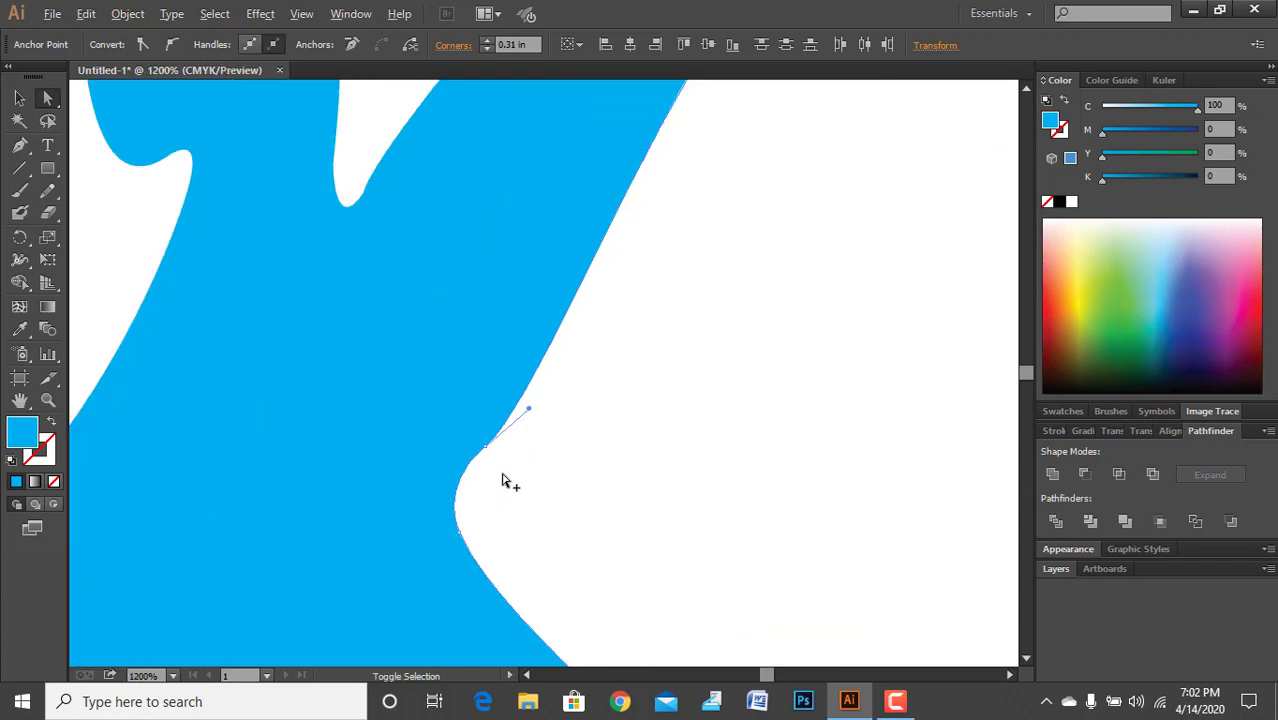
left_click(455, 417)
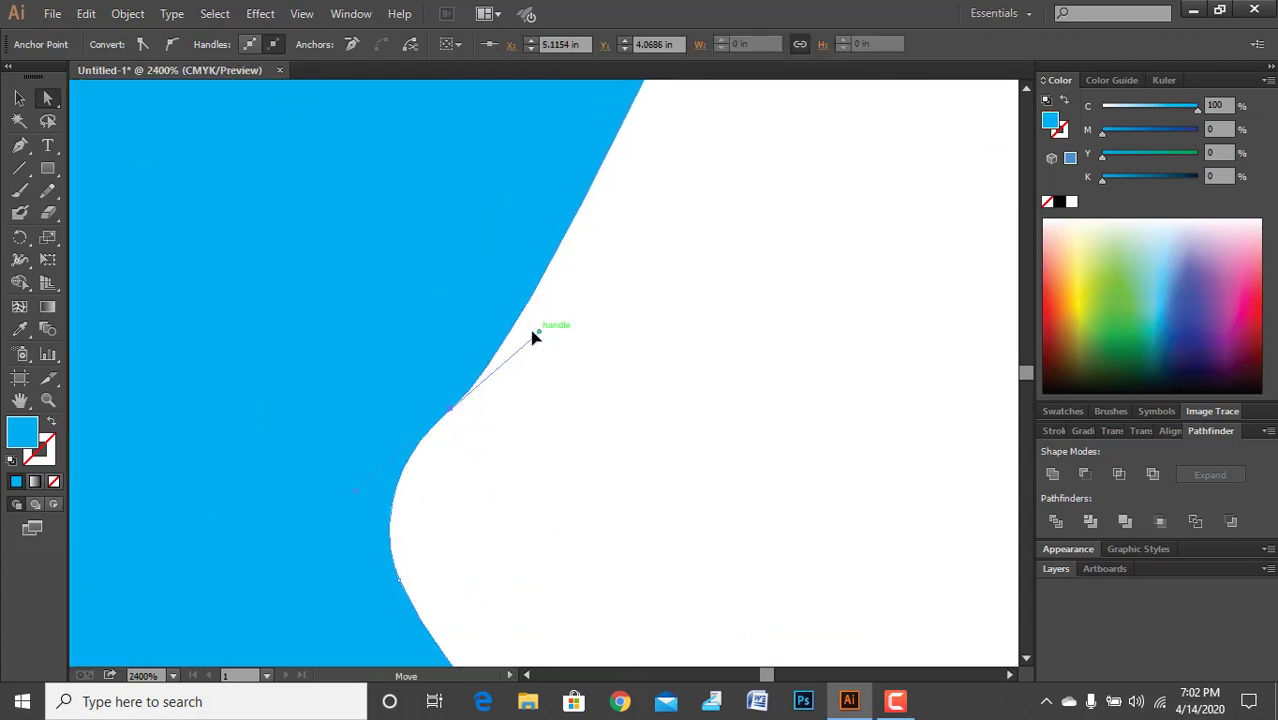
scroll(535, 345, "down", 4)
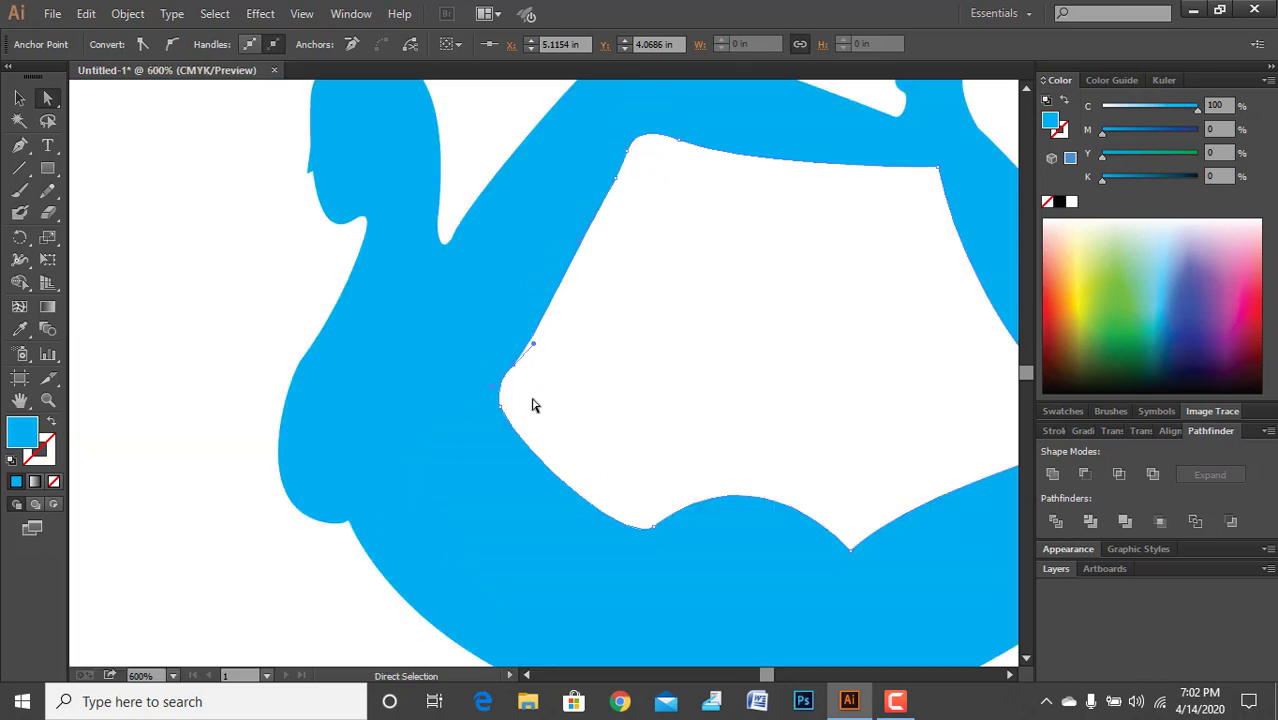
key("ctrl+0")
left_click(365, 231)
key("v")
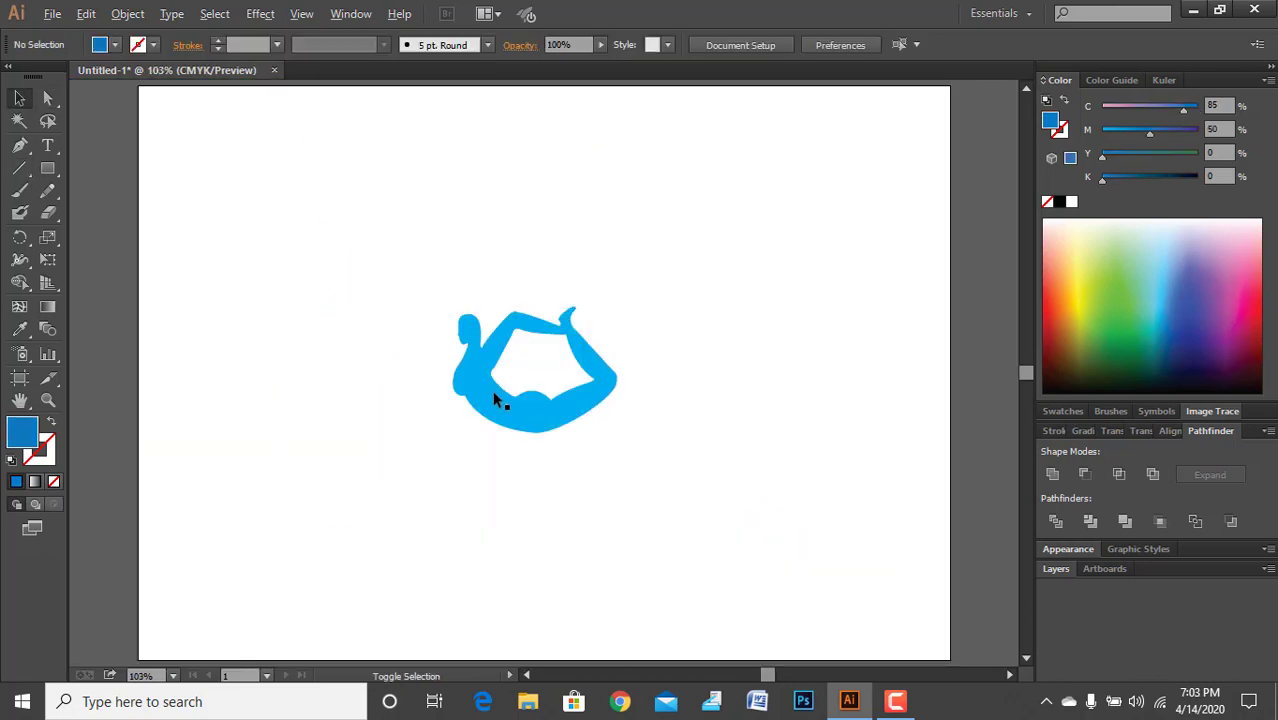
Add the text "YOGA" in the empty area to the left of the yoga figure
scroll(495, 400, "up", 2)
scroll(456, 528, "down", 3)
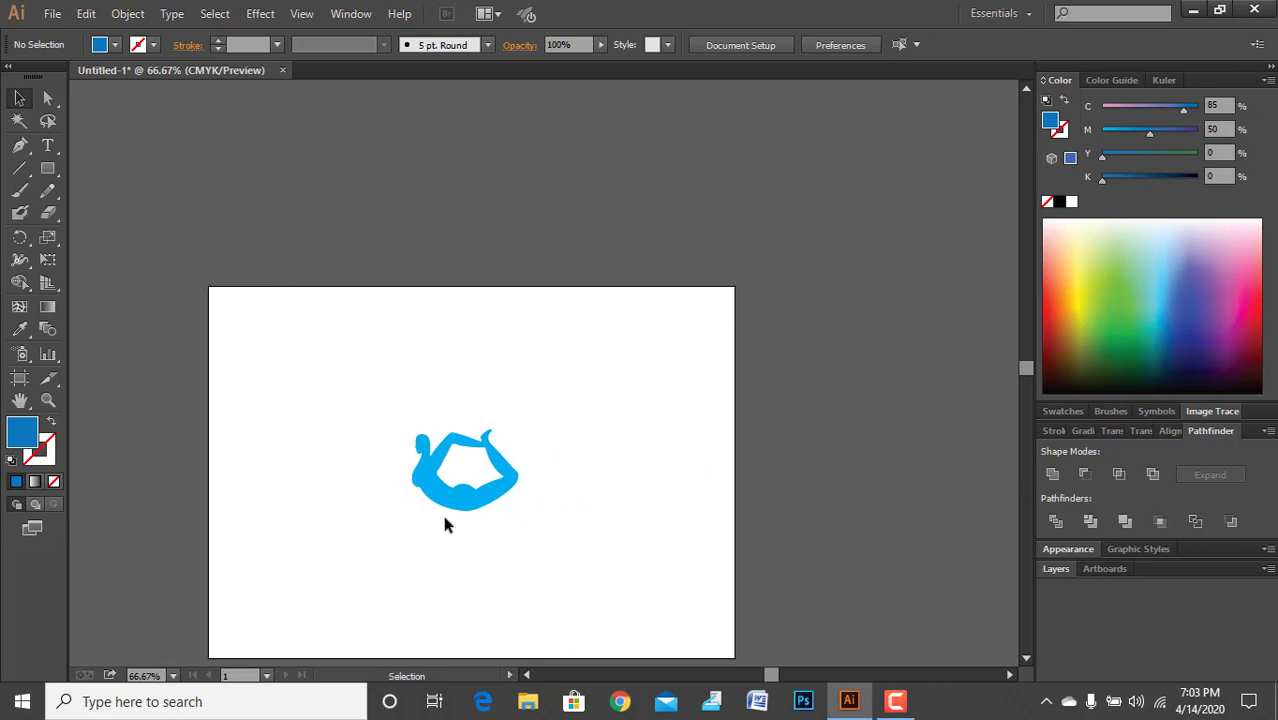
scroll(438, 490, "down", 2)
scroll(382, 514, "up", 2)
scroll(382, 514, "down", 1)
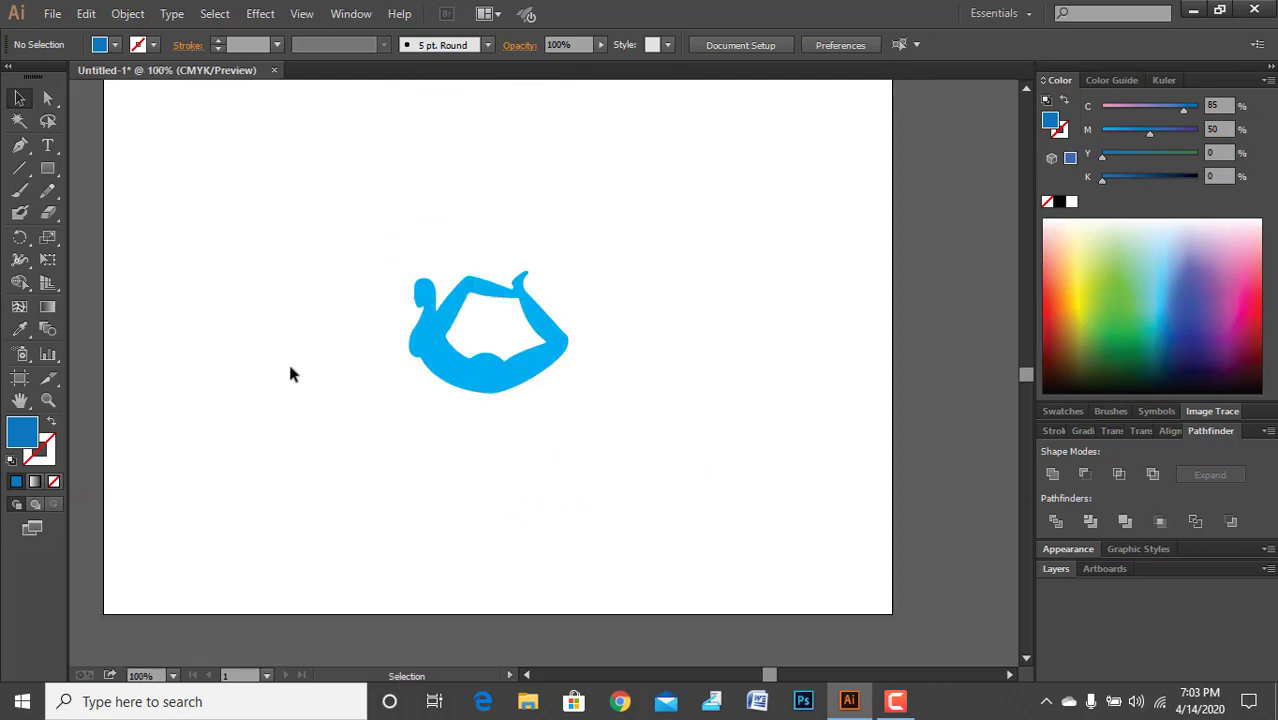
scroll(295, 376, "up", 2)
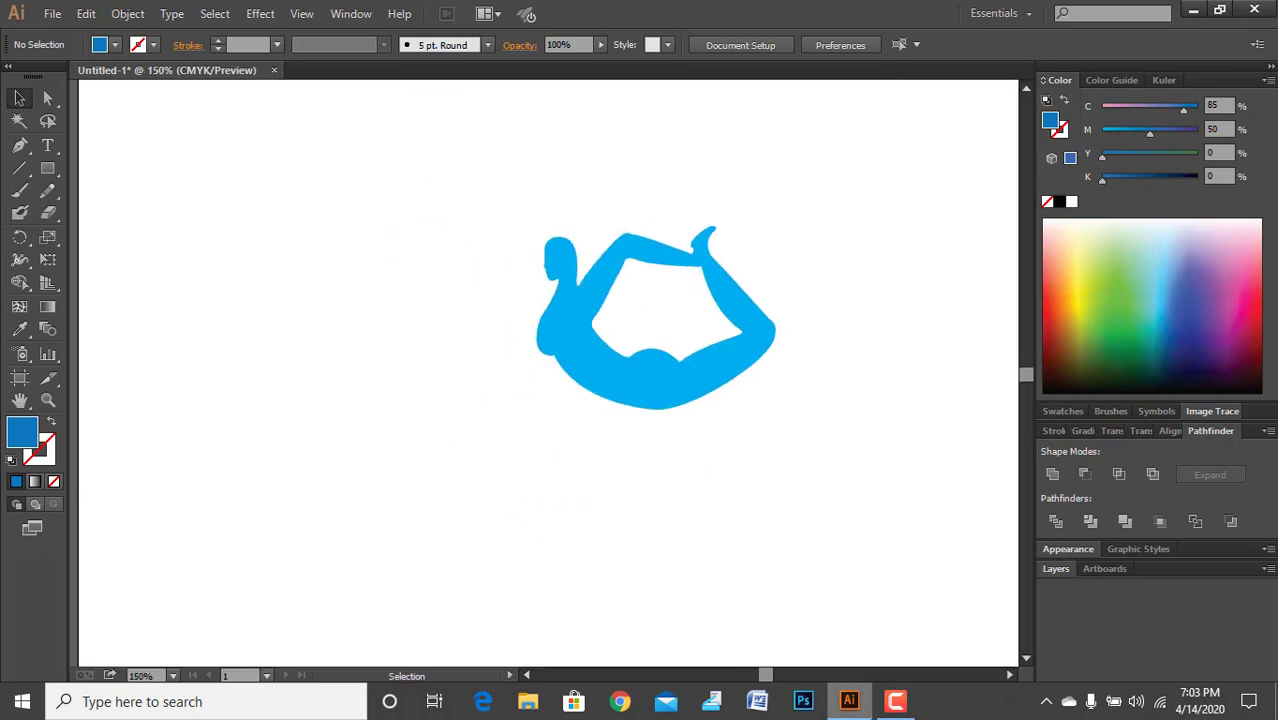
left_click(47, 145)
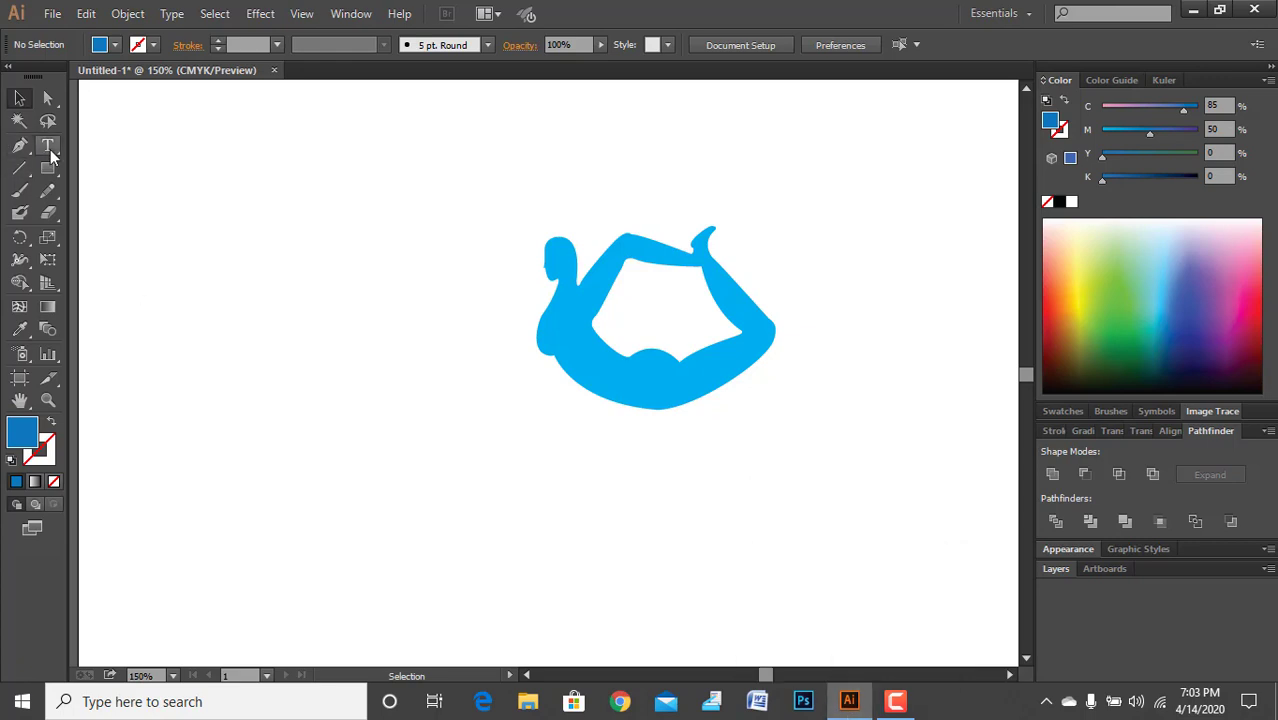
left_click(280, 307)
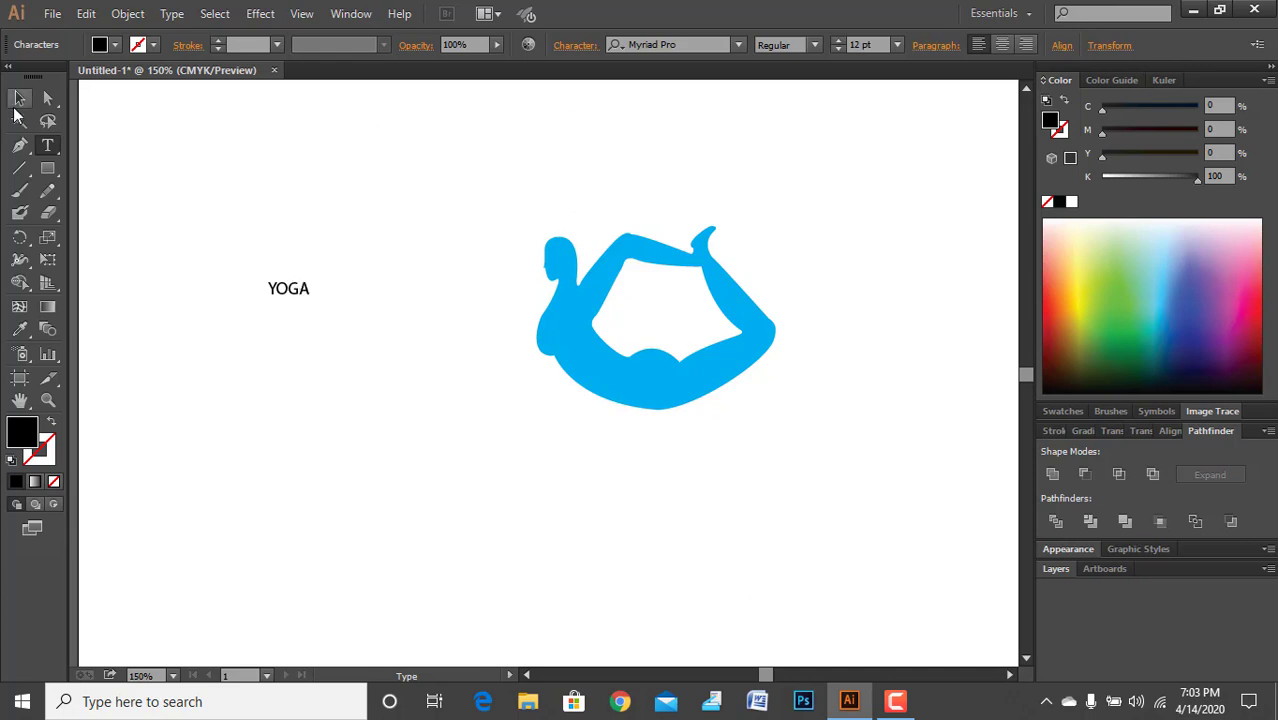
left_click(19, 97)
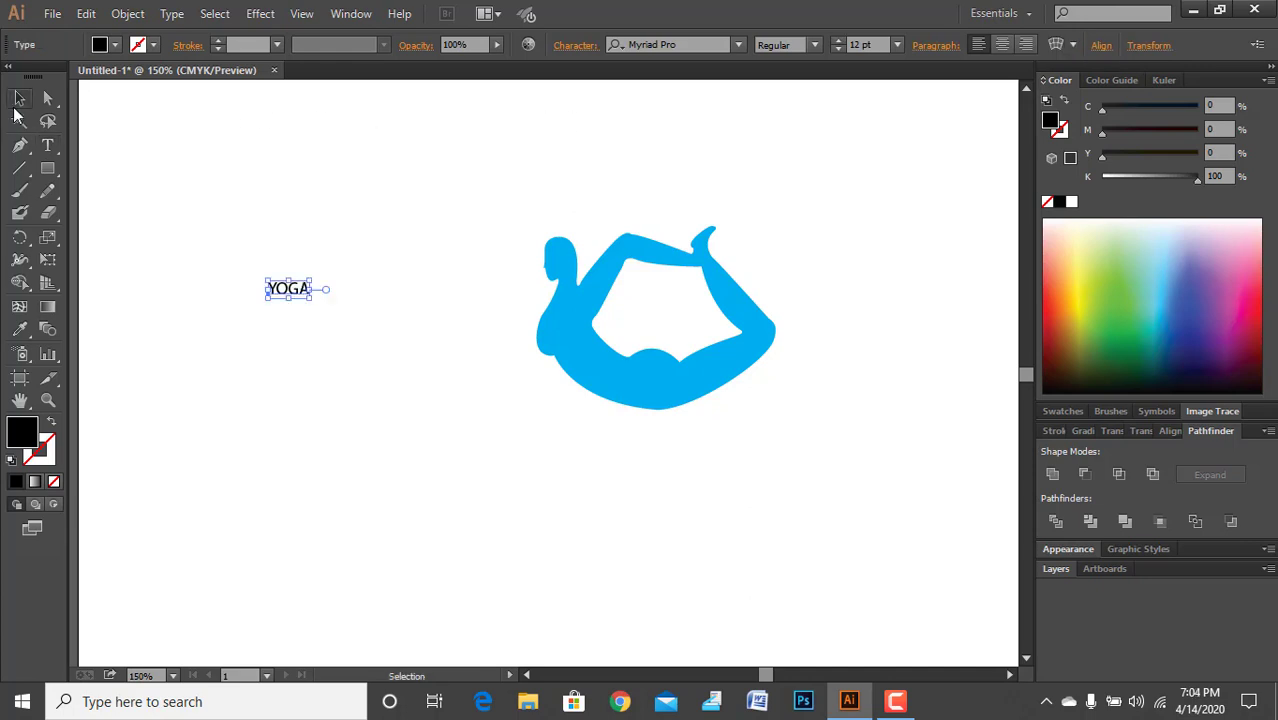
Set the YOGA text's font to Aileron Light and deselect it
left_click(742, 45)
type("a")
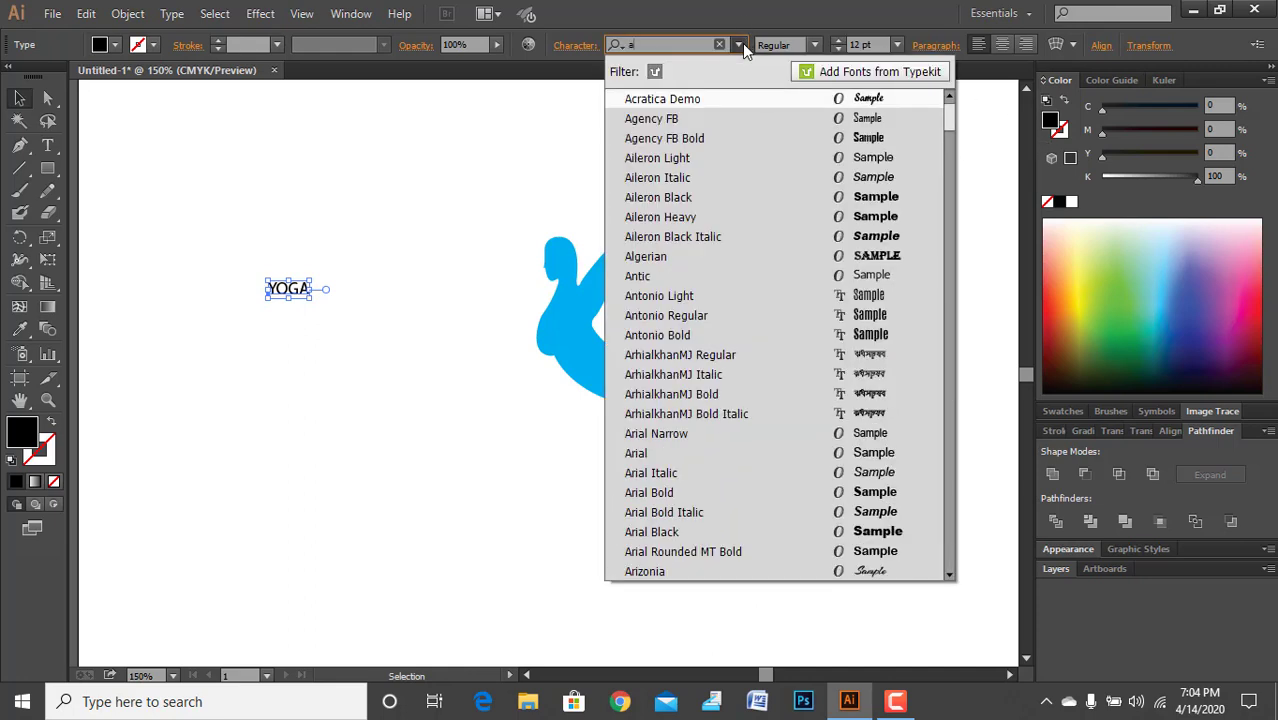
left_click(699, 162)
left_click(380, 380)
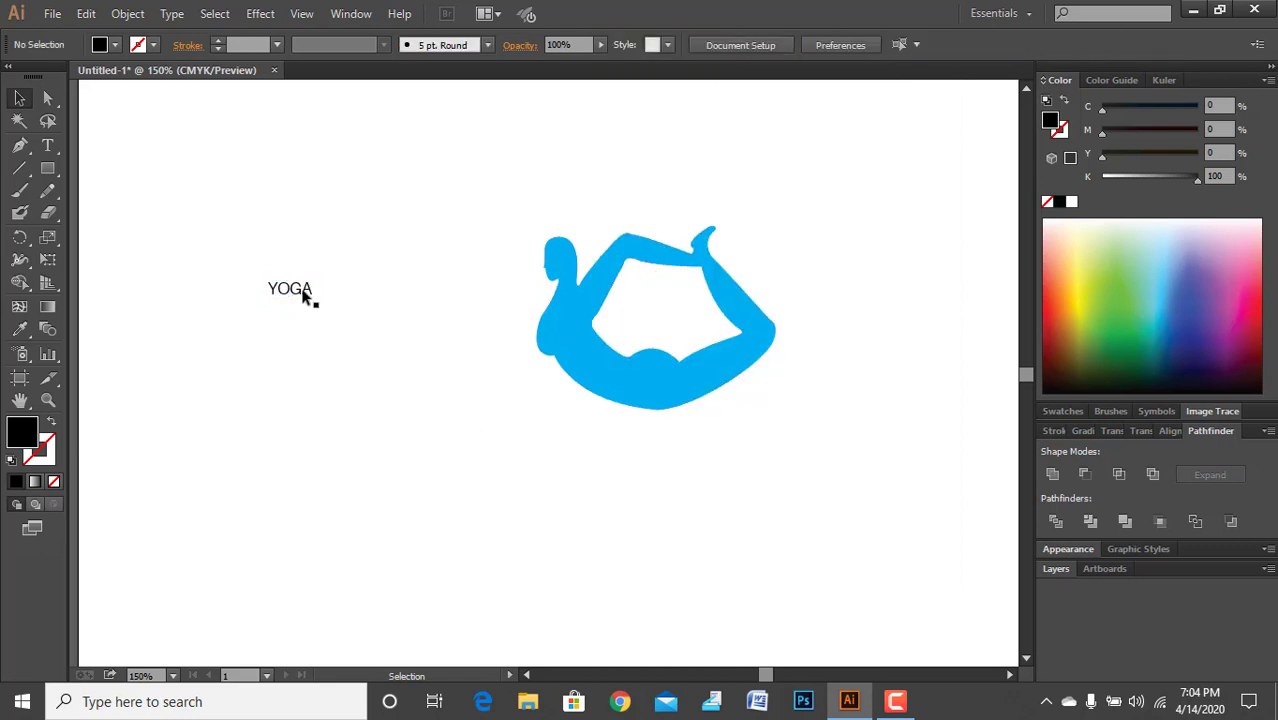
Scale the YOGA text up to about 264 pt and deselect it
left_click(303, 290)
left_click_drag(314, 298, 783, 512)
left_click(440, 519)
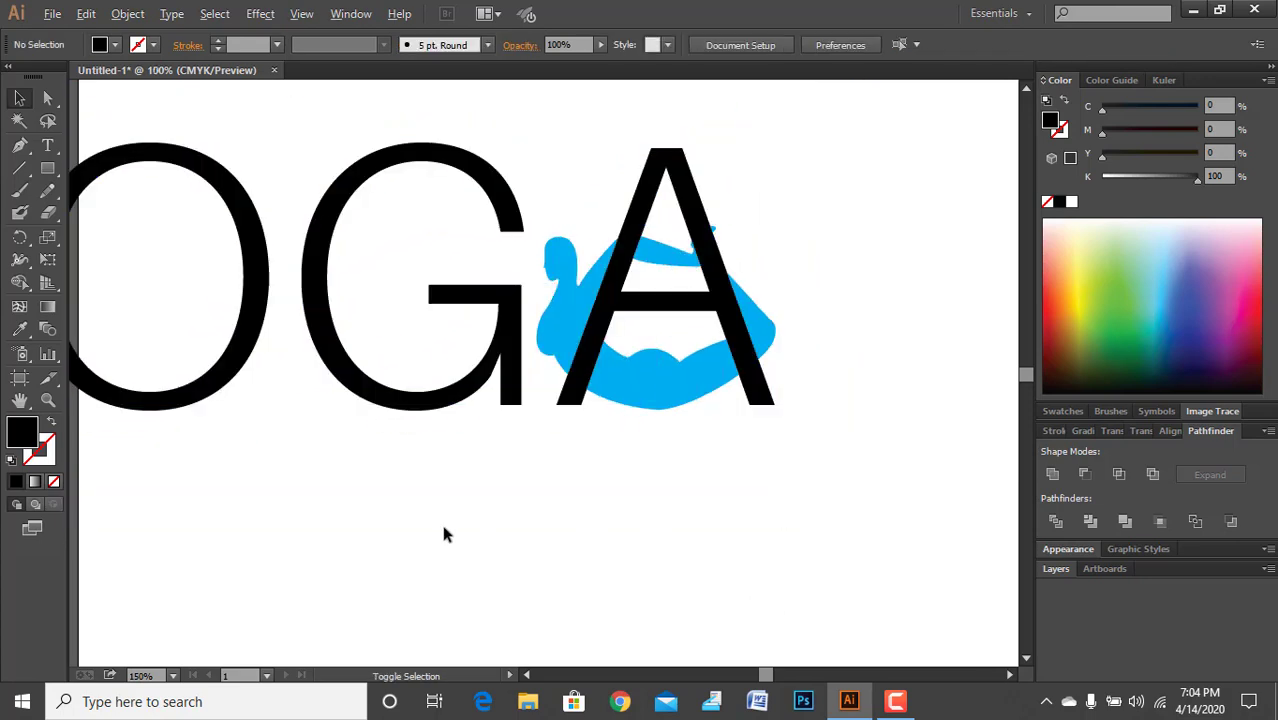
Move the enlarged YOGA text so its letter O sits over the blue yoga figure, and deselect it
key("ctrl+minus")
key("ctrl+minus")
key("ctrl+minus")
left_click_drag(468, 496, 635, 505)
left_click(756, 510)
scroll(762, 515, "up", 1)
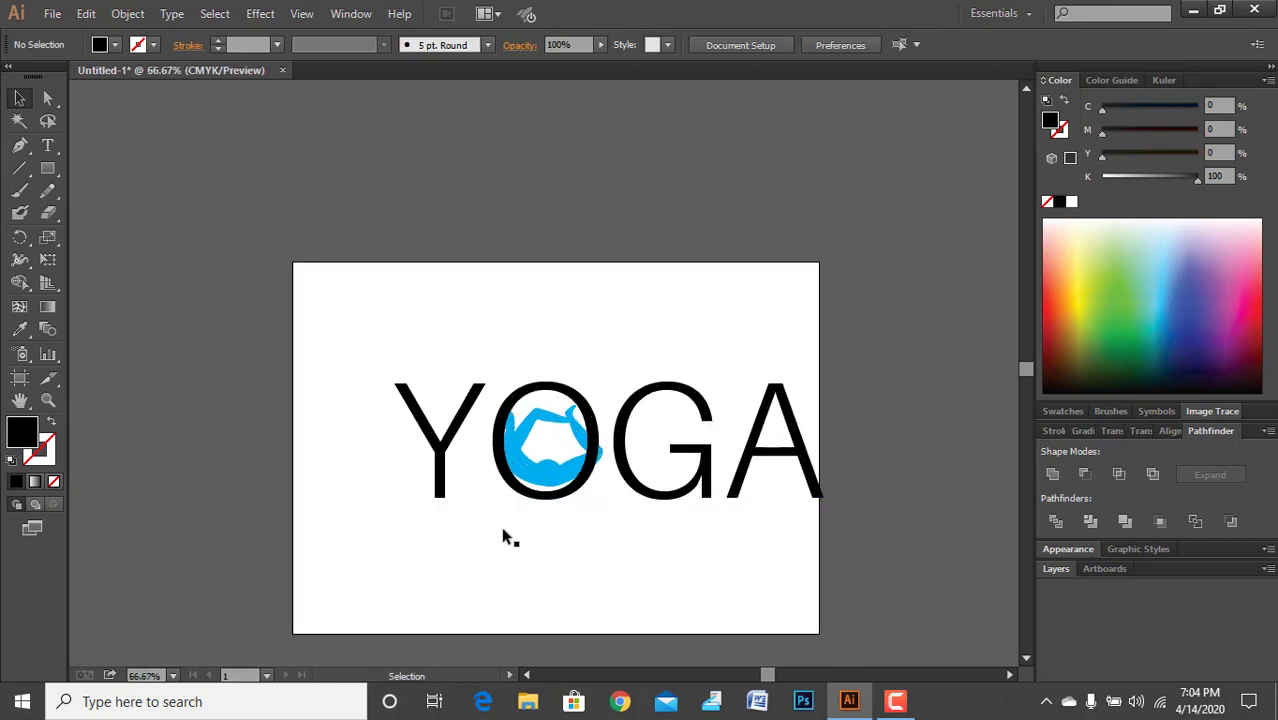
scroll(594, 452, "up", 1)
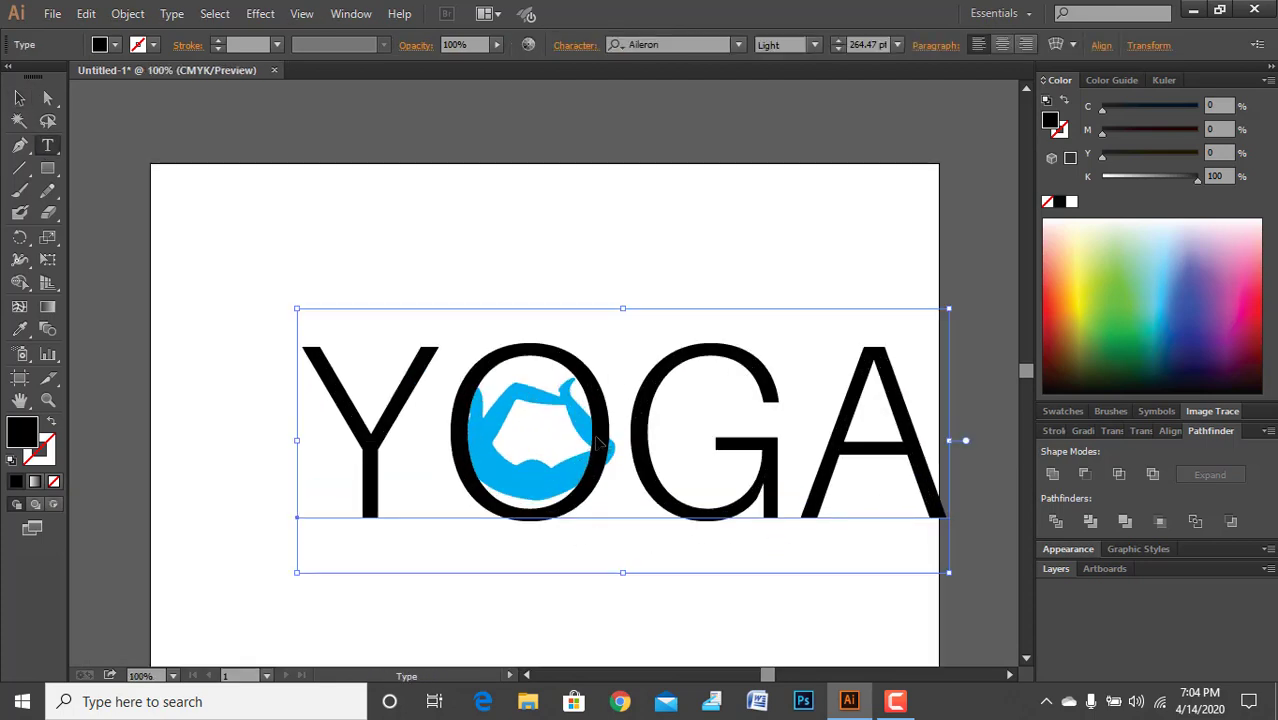
double_click(602, 445)
left_click_drag(608, 440, 466, 437)
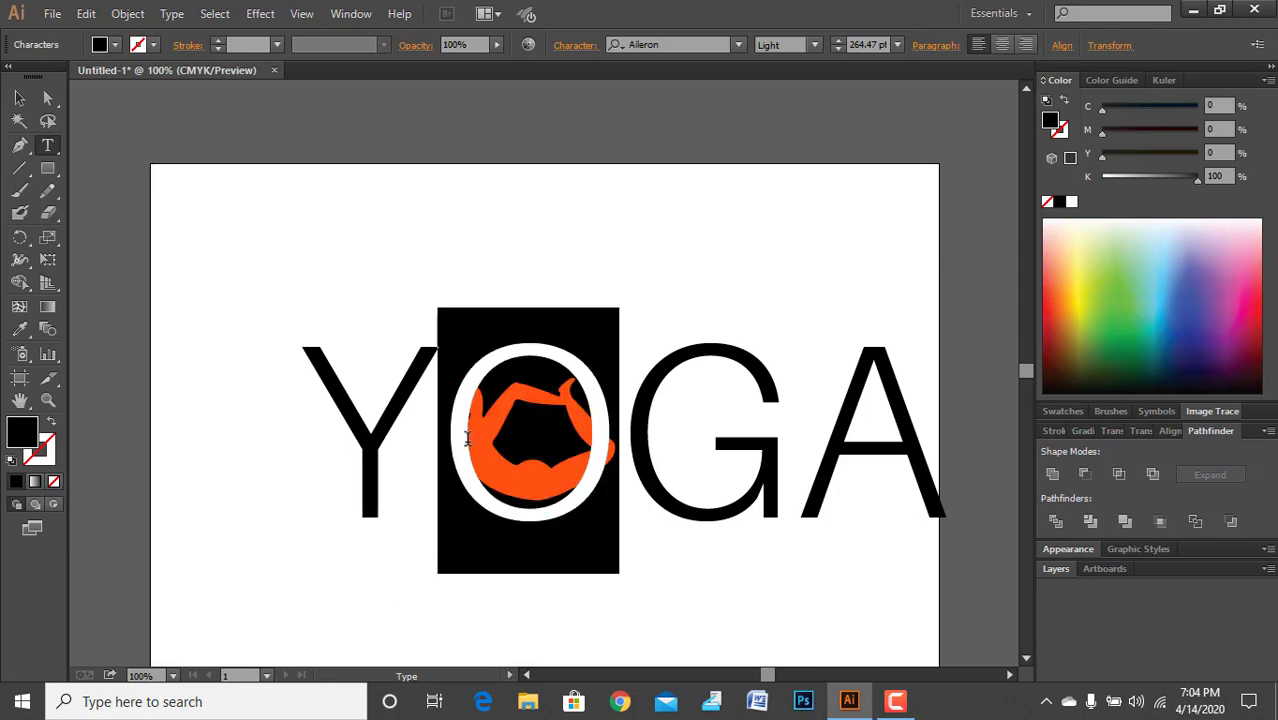
left_click(19, 97)
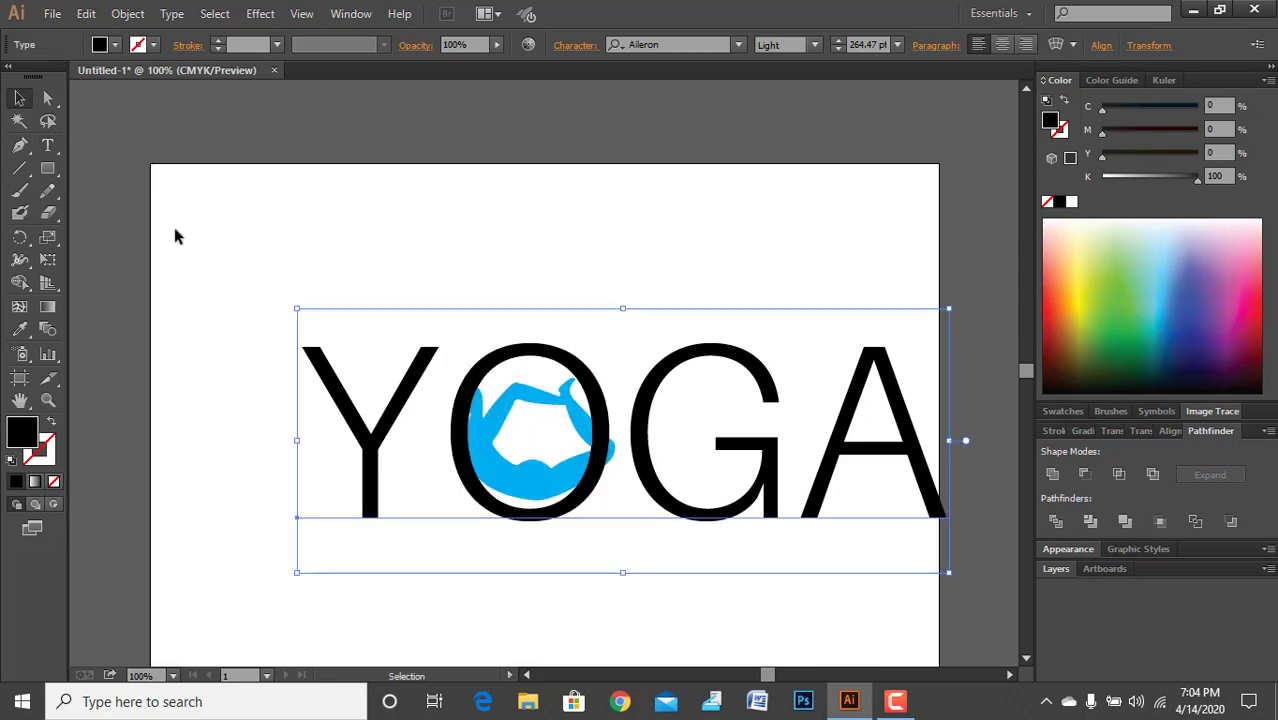
left_click(247, 280)
left_click_drag(249, 282, 655, 568)
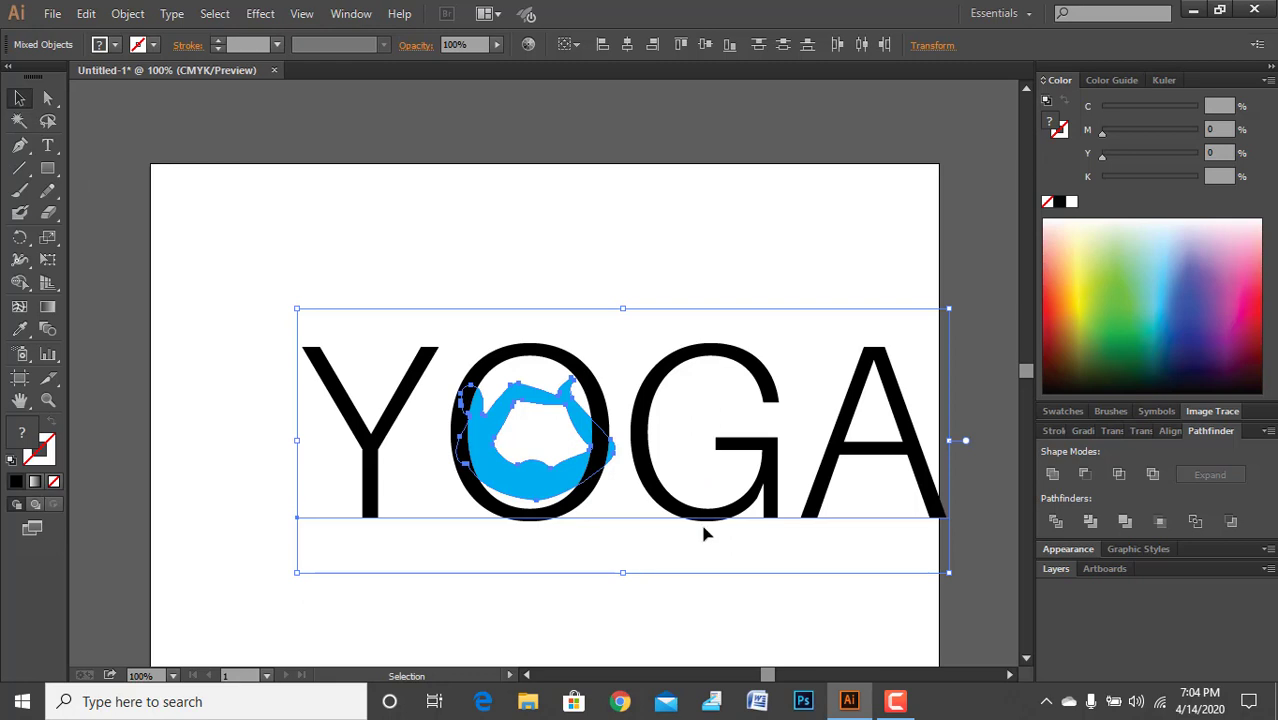
key("ctrl+shift+[")
Convert the uppercase YOGA text to outlines and deselect it
left_click(693, 270)
left_click(758, 409)
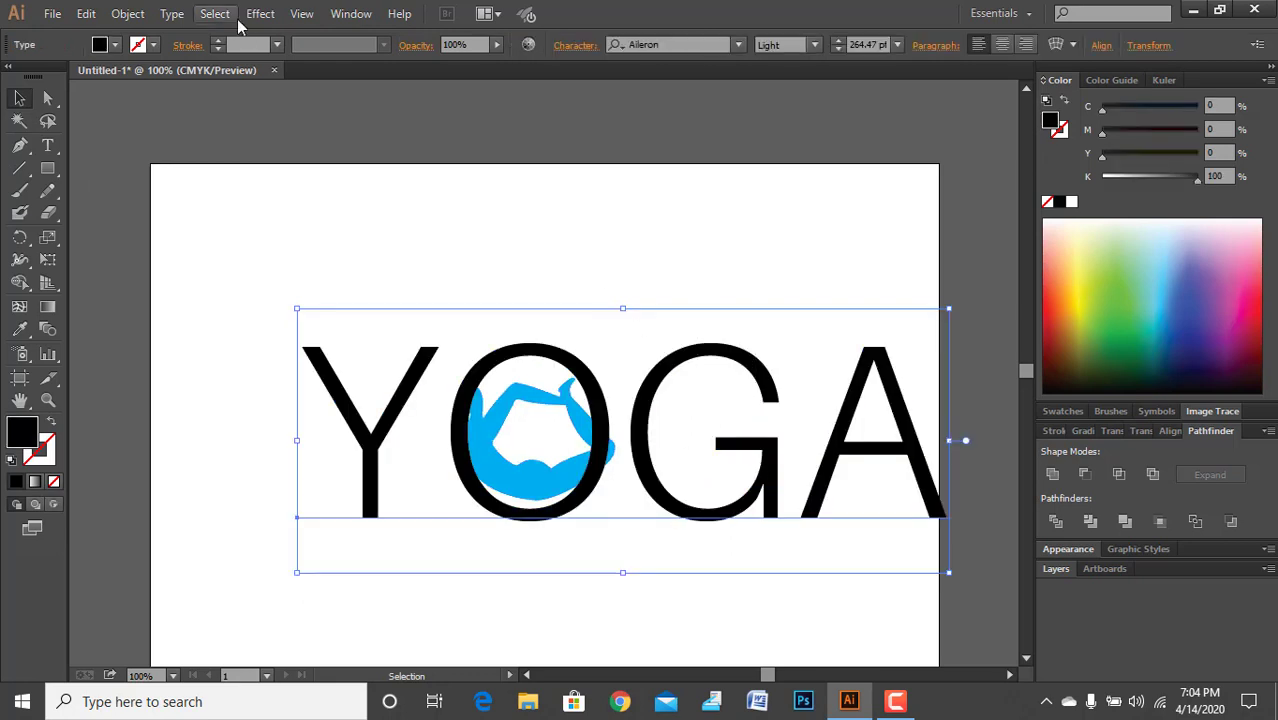
key("ctrl")
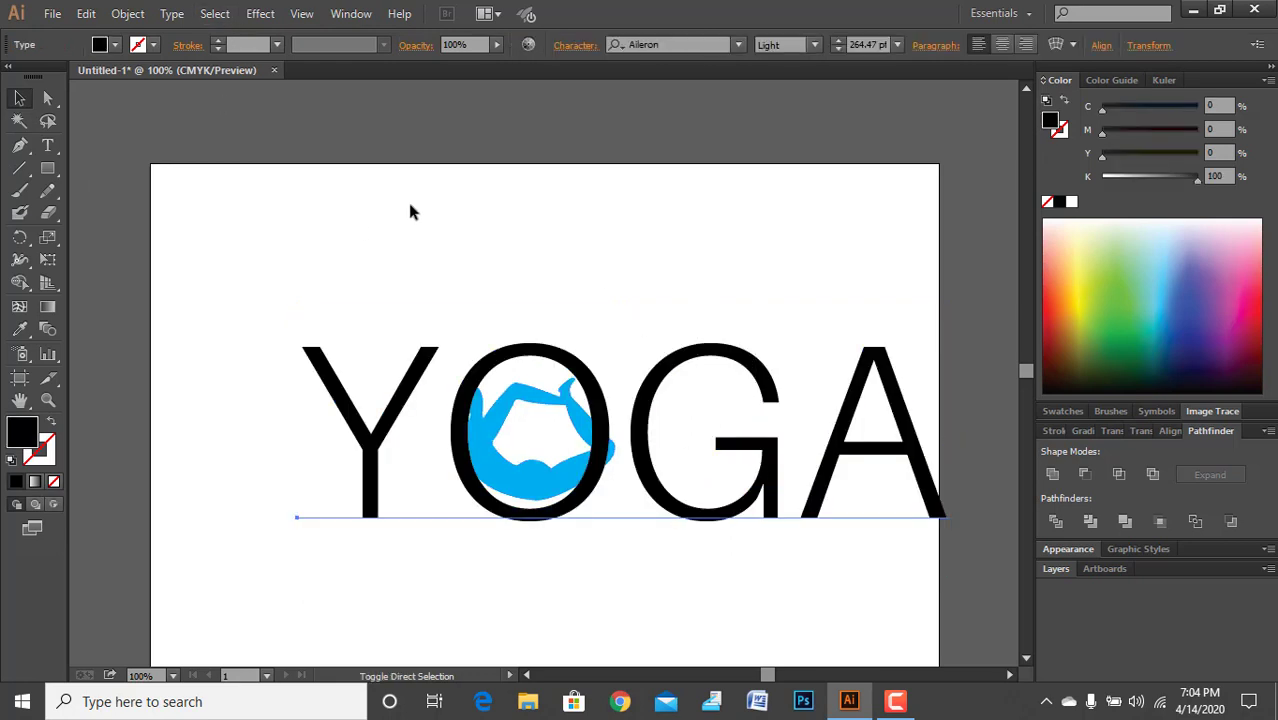
key("ctrl+shift+o")
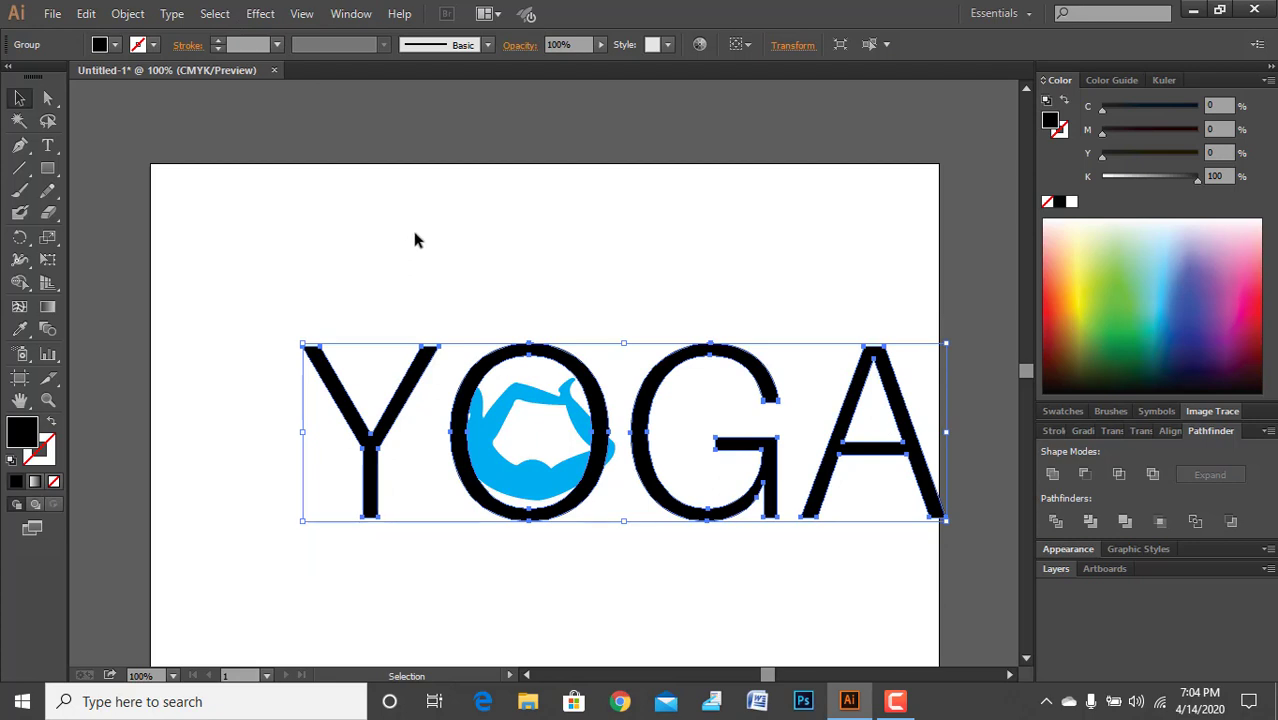
left_click(411, 230)
Ungroup the outlined YOGA letters and delete the letter O that covers the blue yoga figure
scroll(541, 517, "up", 1)
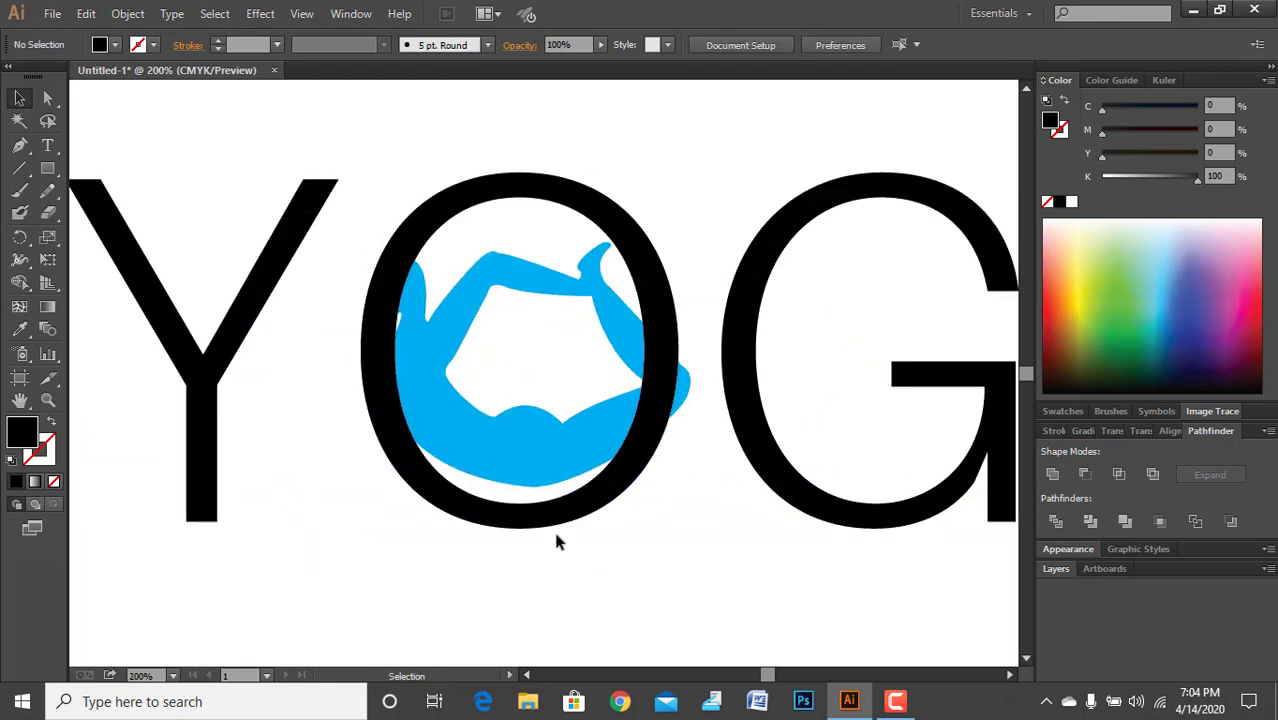
right_click(563, 512)
left_click(646, 548)
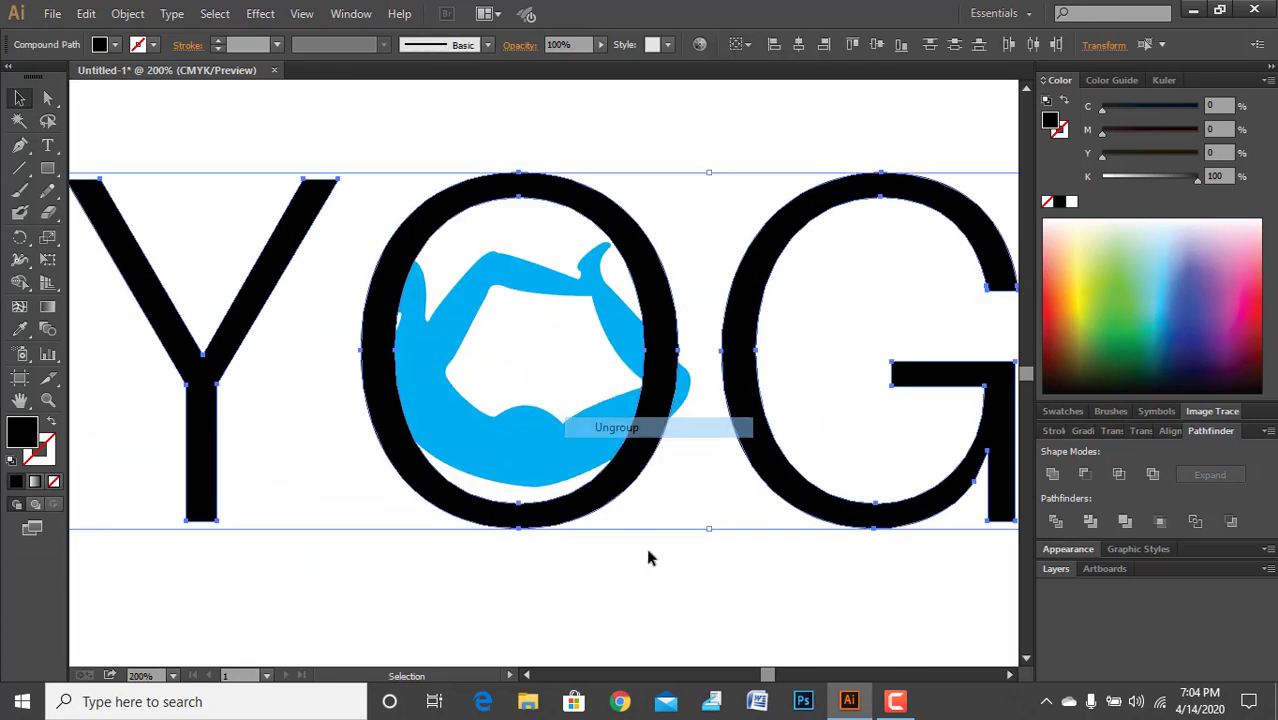
left_click(623, 522)
left_click(620, 499)
key("Delete")
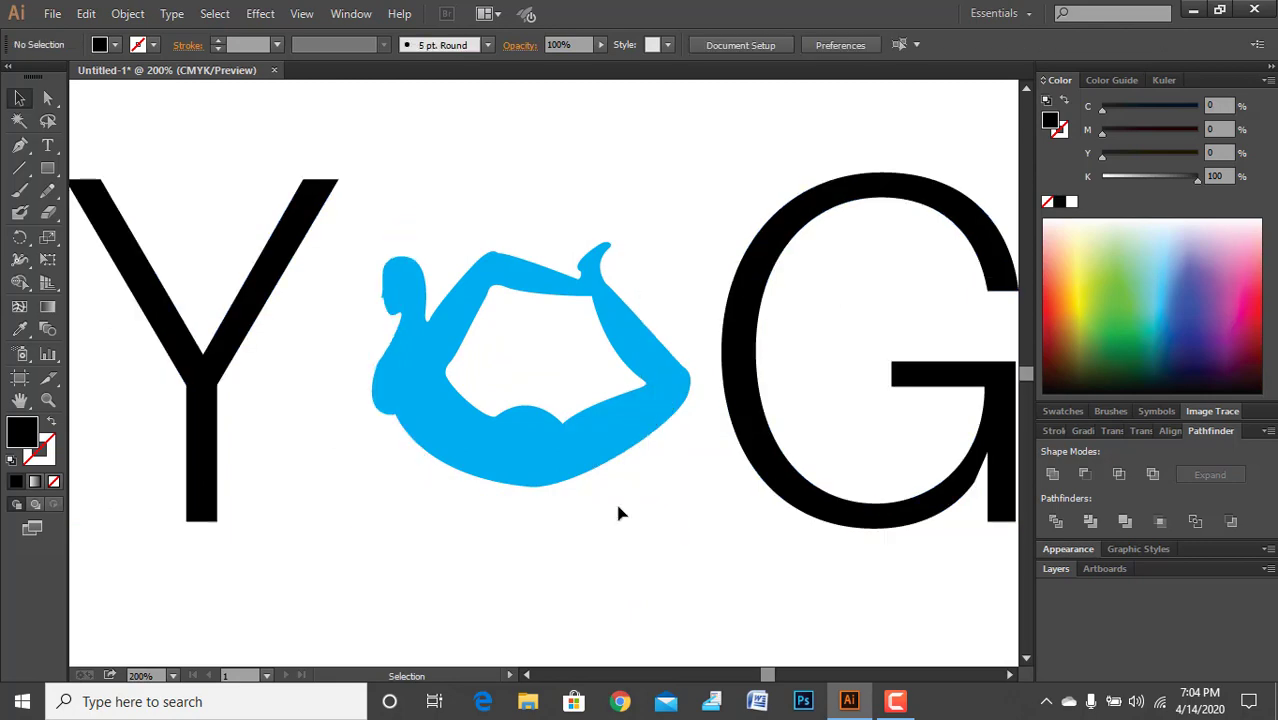
Move the remaining letters and the yoga figure together up and to the left on the artboard, and deselect them
scroll(478, 525, "down", 3)
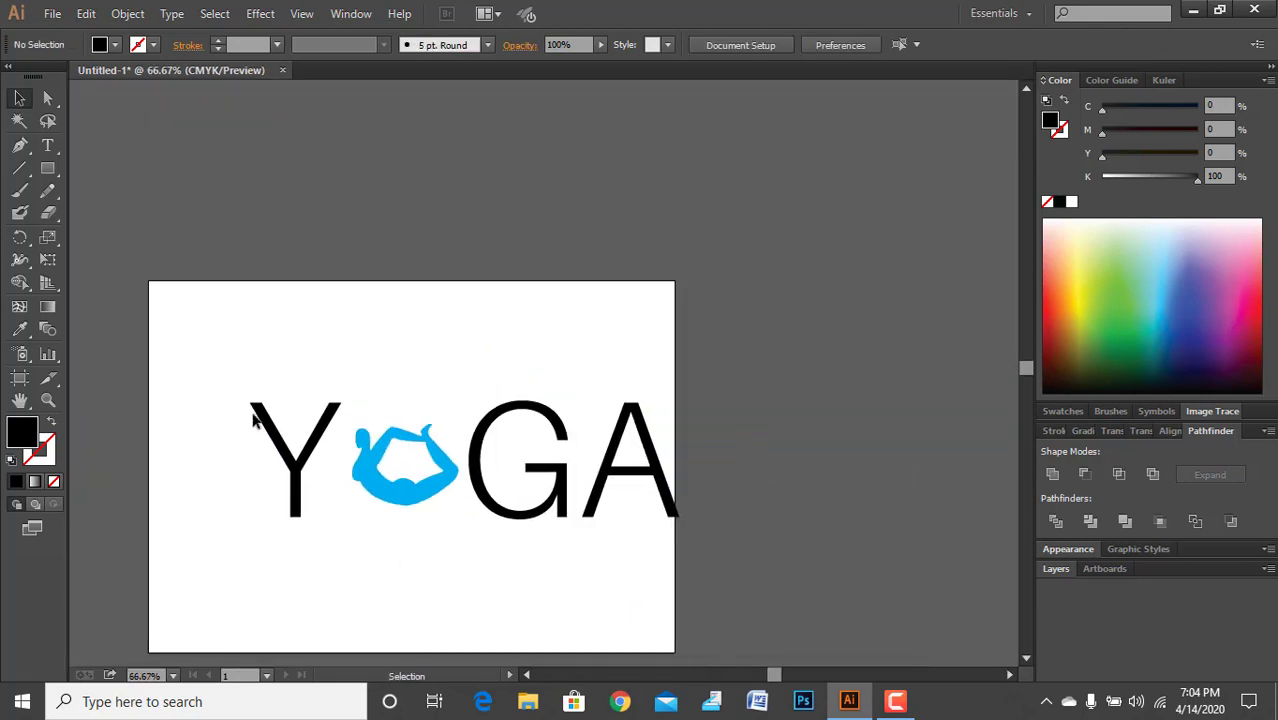
left_click_drag(254, 420, 531, 481)
left_click(428, 562)
scroll(427, 566, "left", 3)
scroll(433, 540, "up", 5)
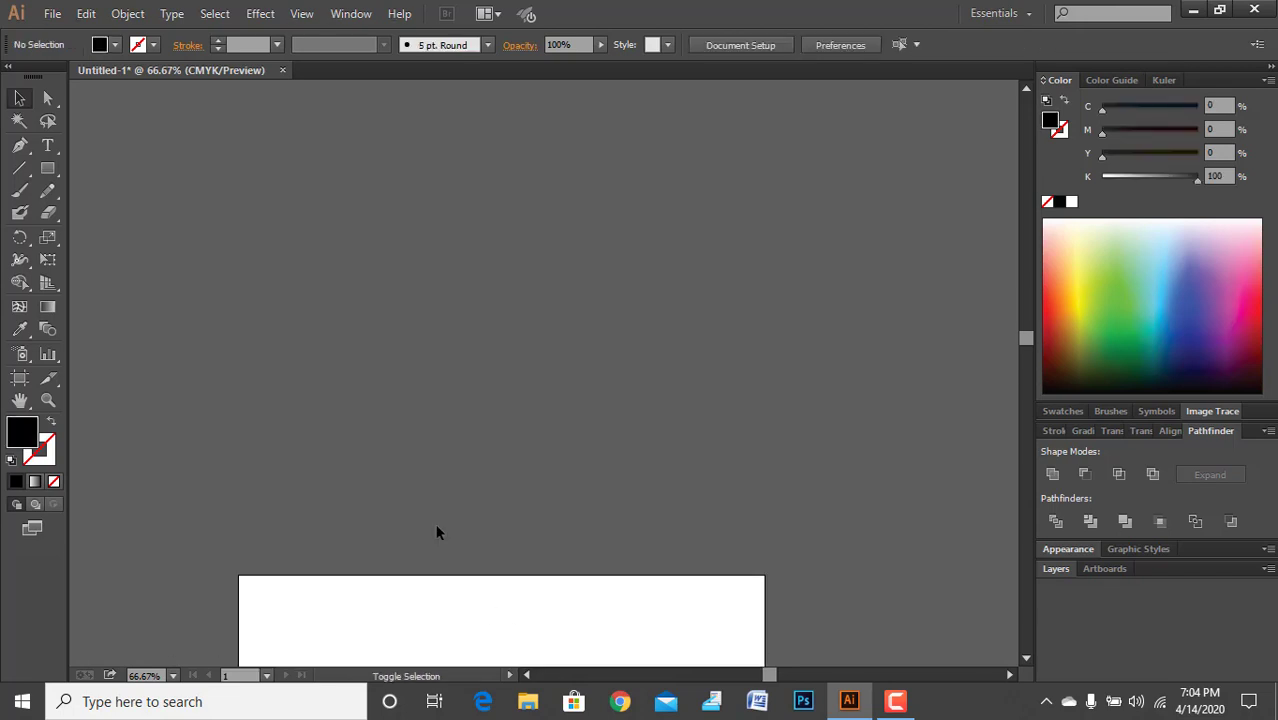
key("ctrl+0")
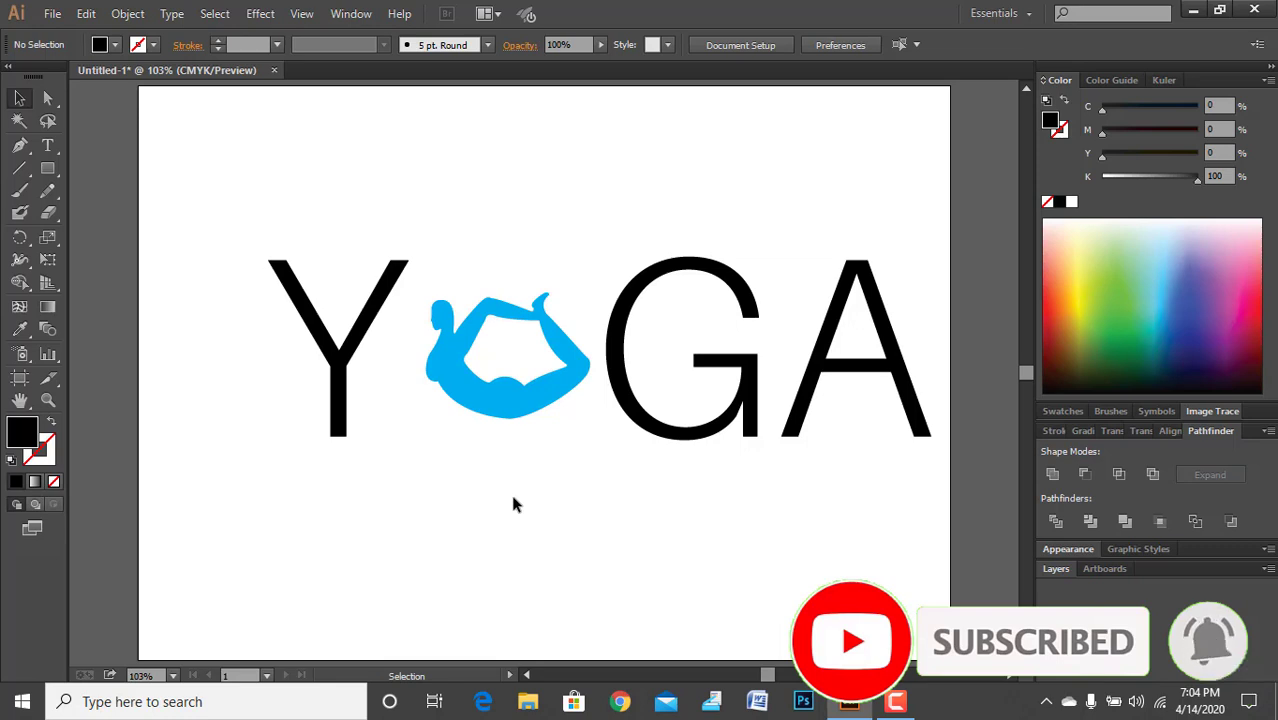
scroll(513, 503, "right", 2)
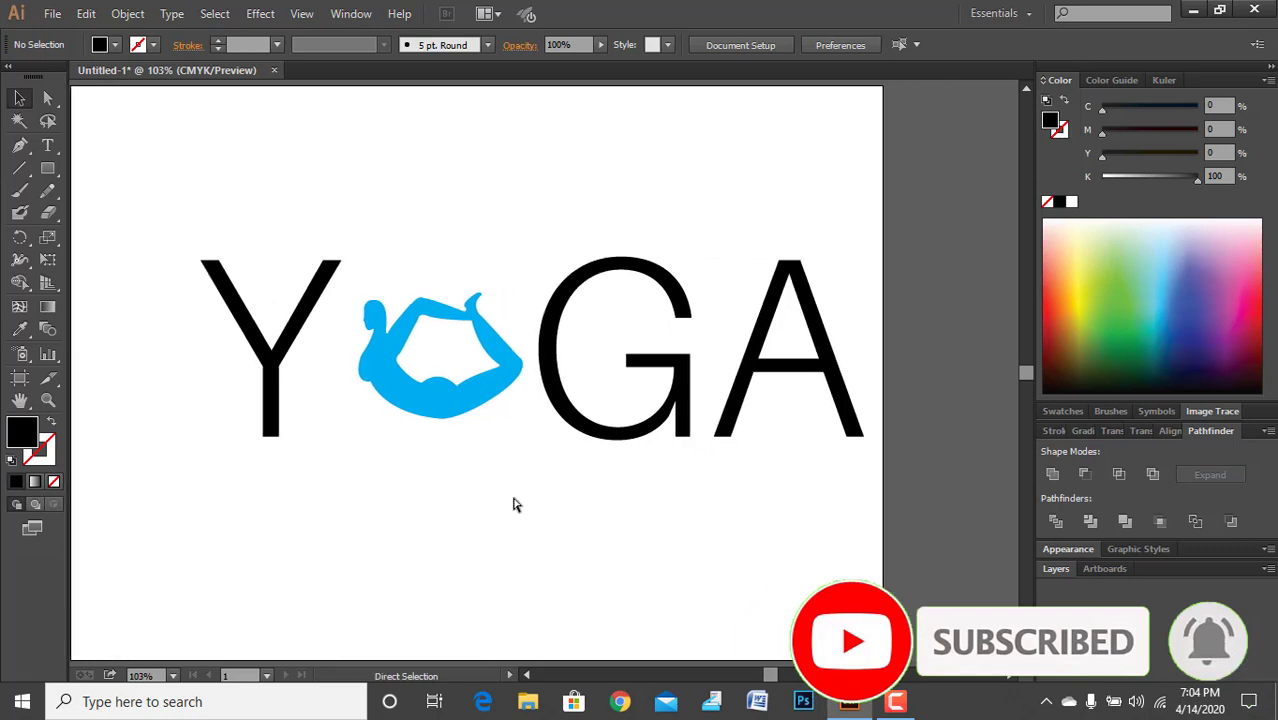
scroll(513, 504, "left", 1)
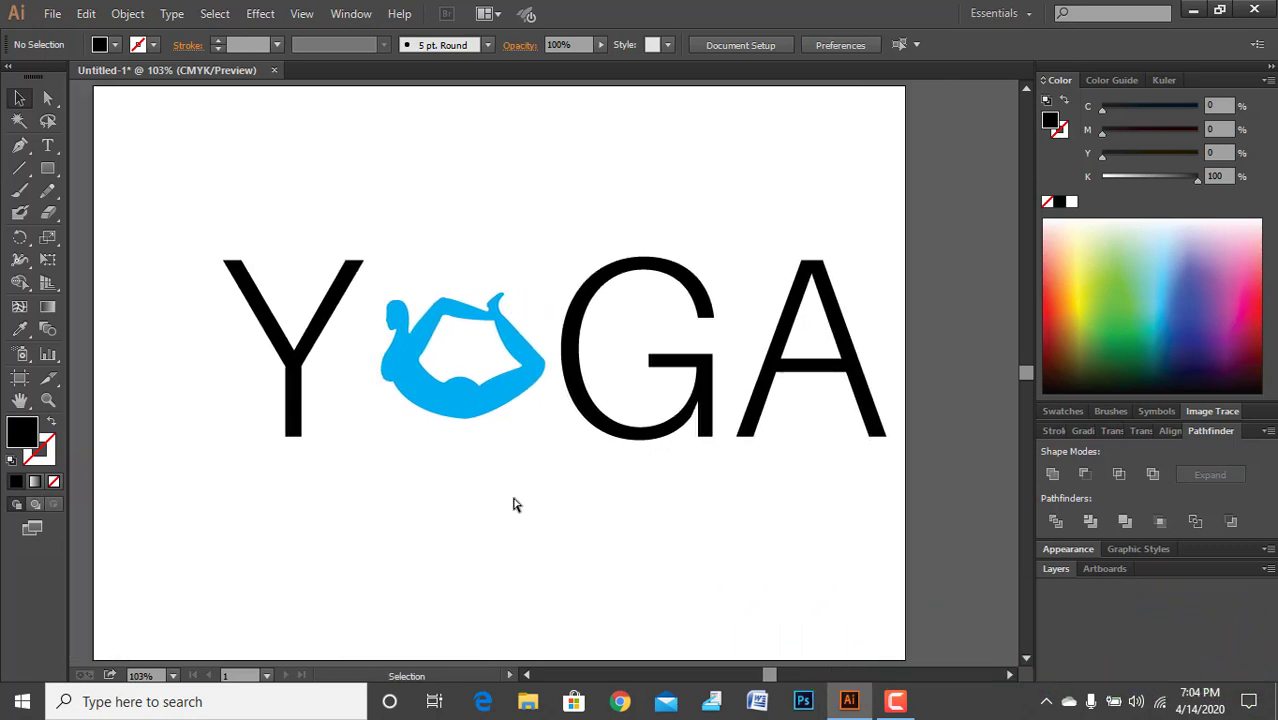
scroll(513, 504, "left", 1)
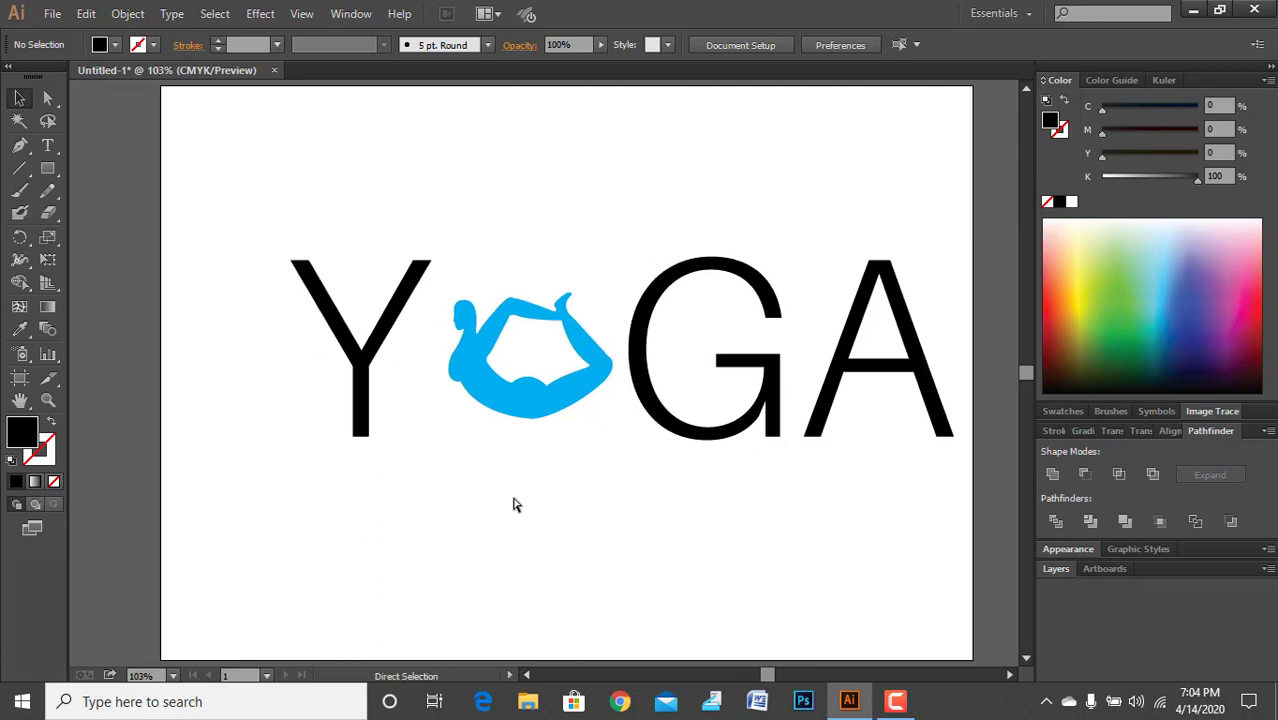
scroll(513, 504, "right", 2)
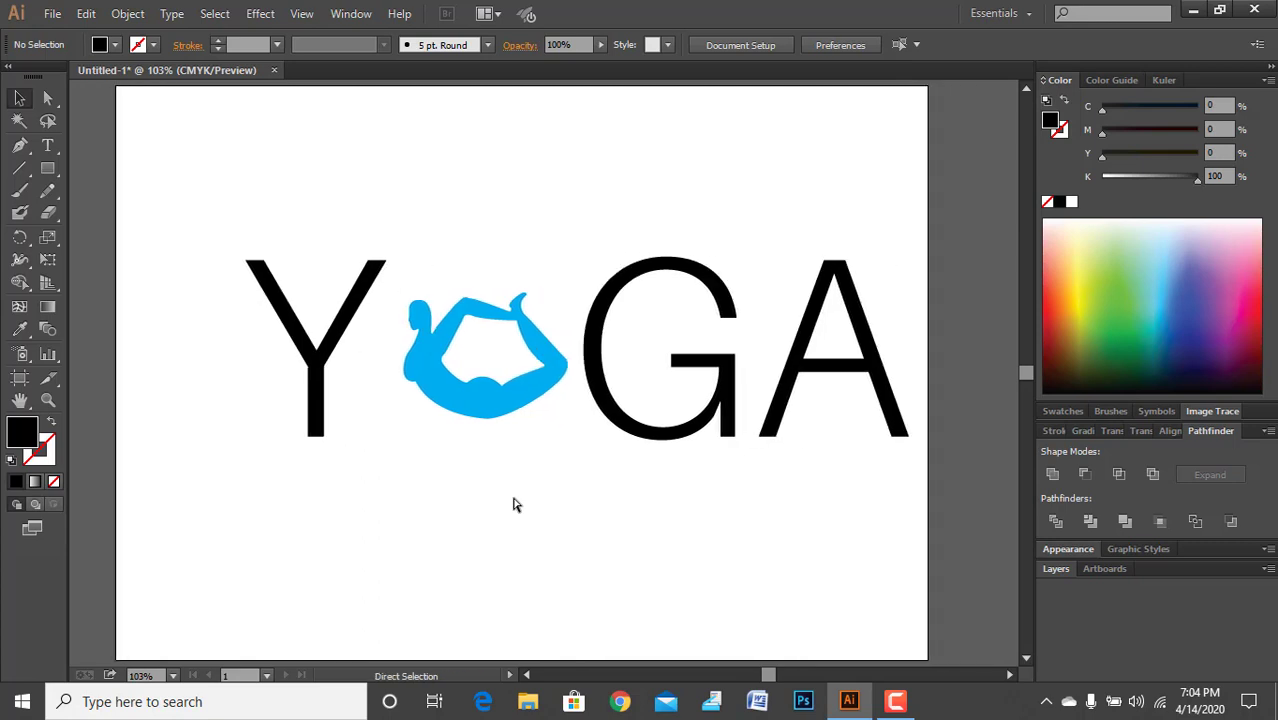
Undo the logo move, the deletion of the O and the outlining, back to the editable YOGA text
key("ctrl+z")
key("ctrl+z")
key("ctrl+z")
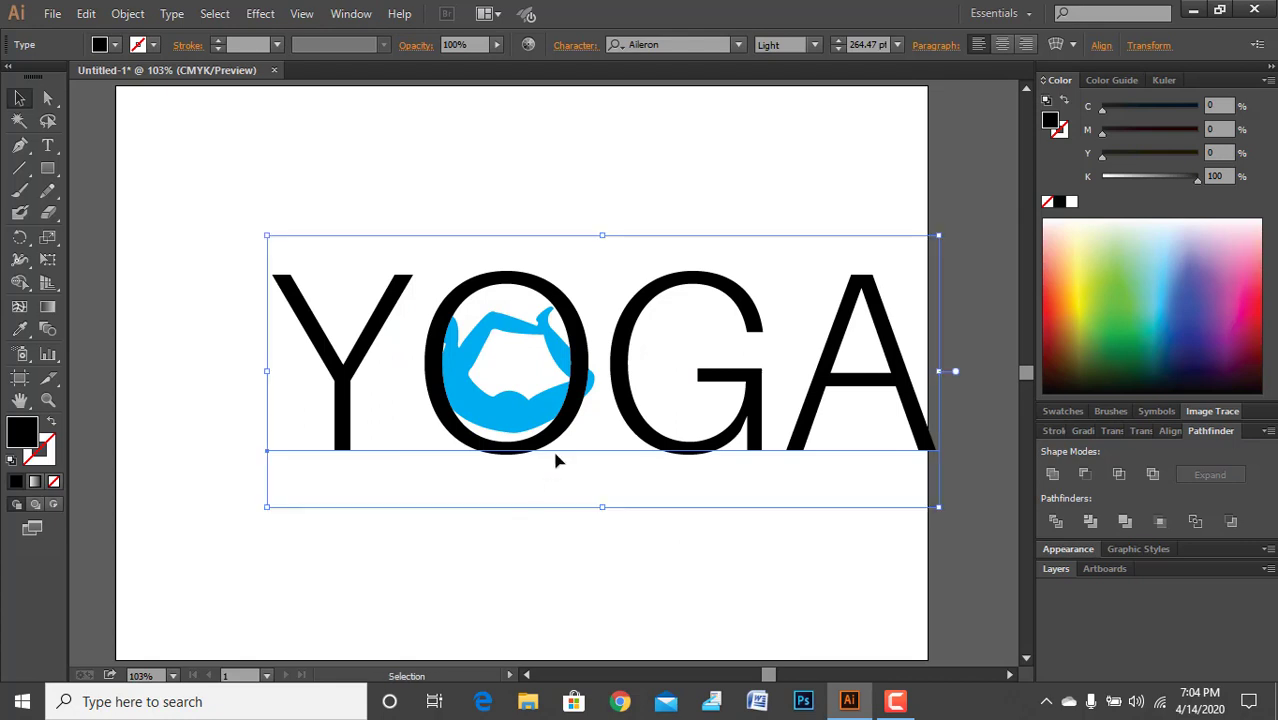
Replace the uppercase "OGA" with lowercase "oga" so the text reads "Yoga", and leave text editing
double_click(416, 355)
key("ctrl+a")
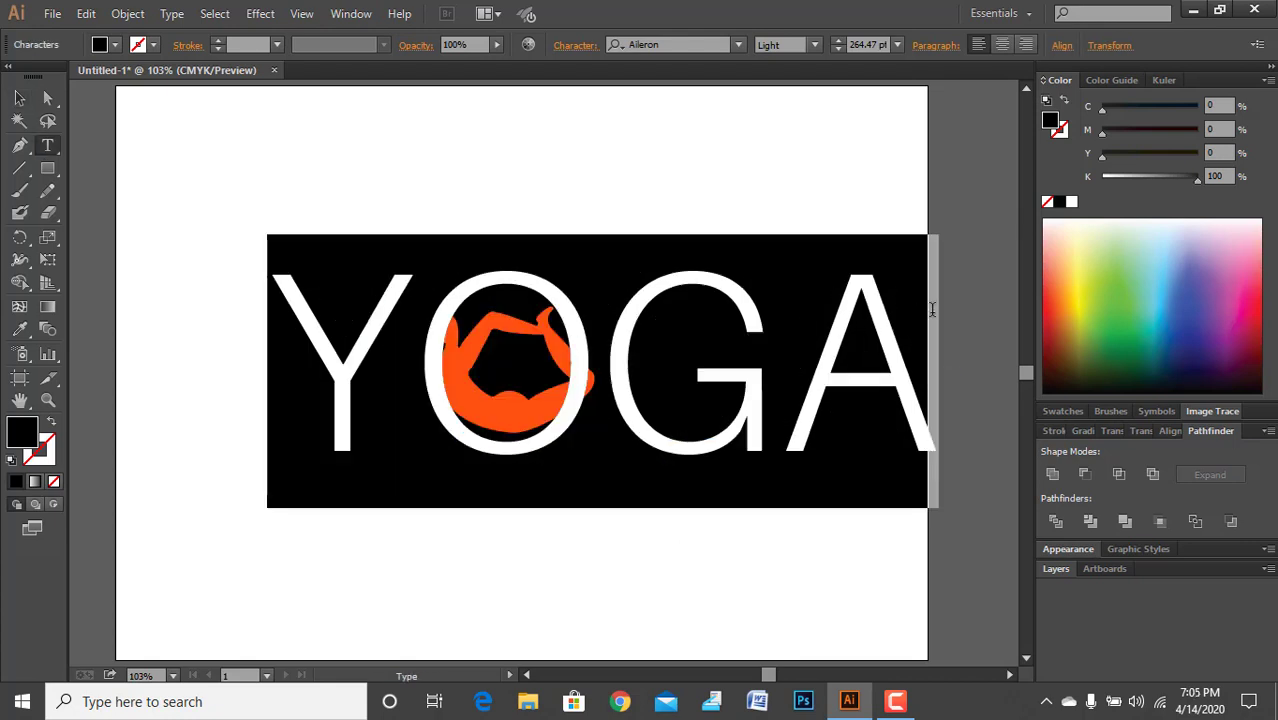
key("Right")
key("Left")
left_click_drag(418, 360, 1086, 328)
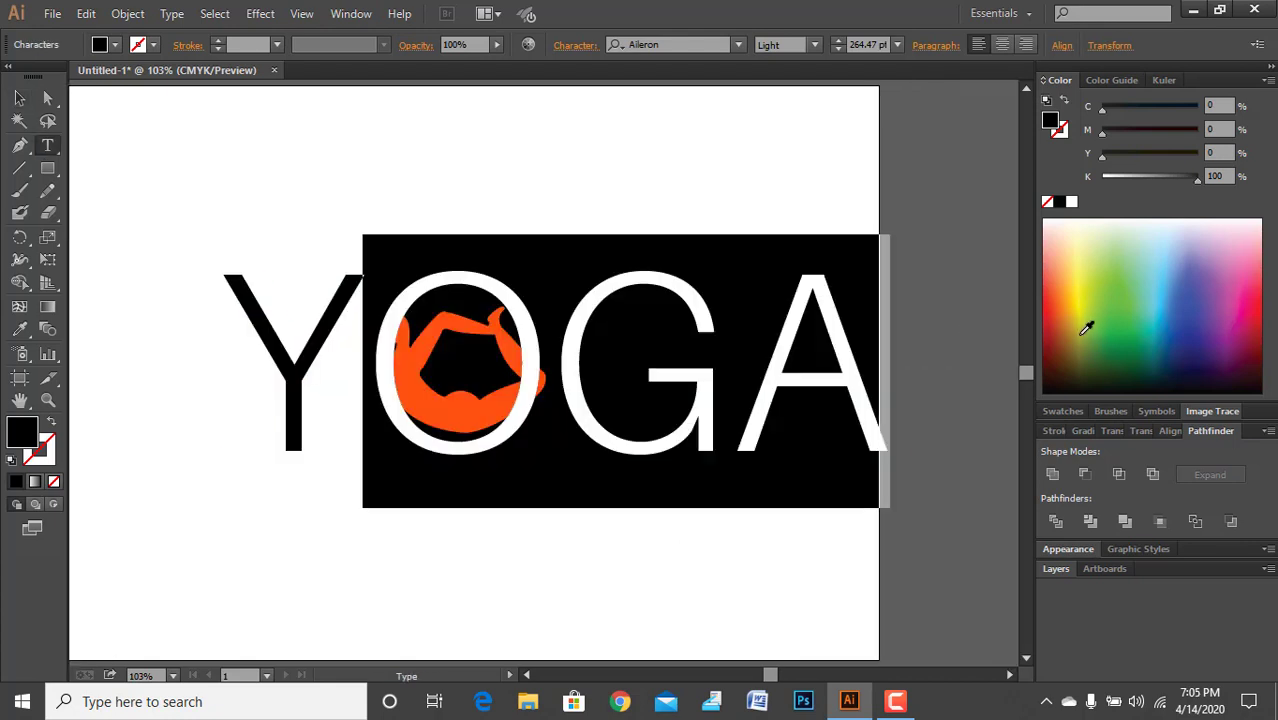
type("oga")
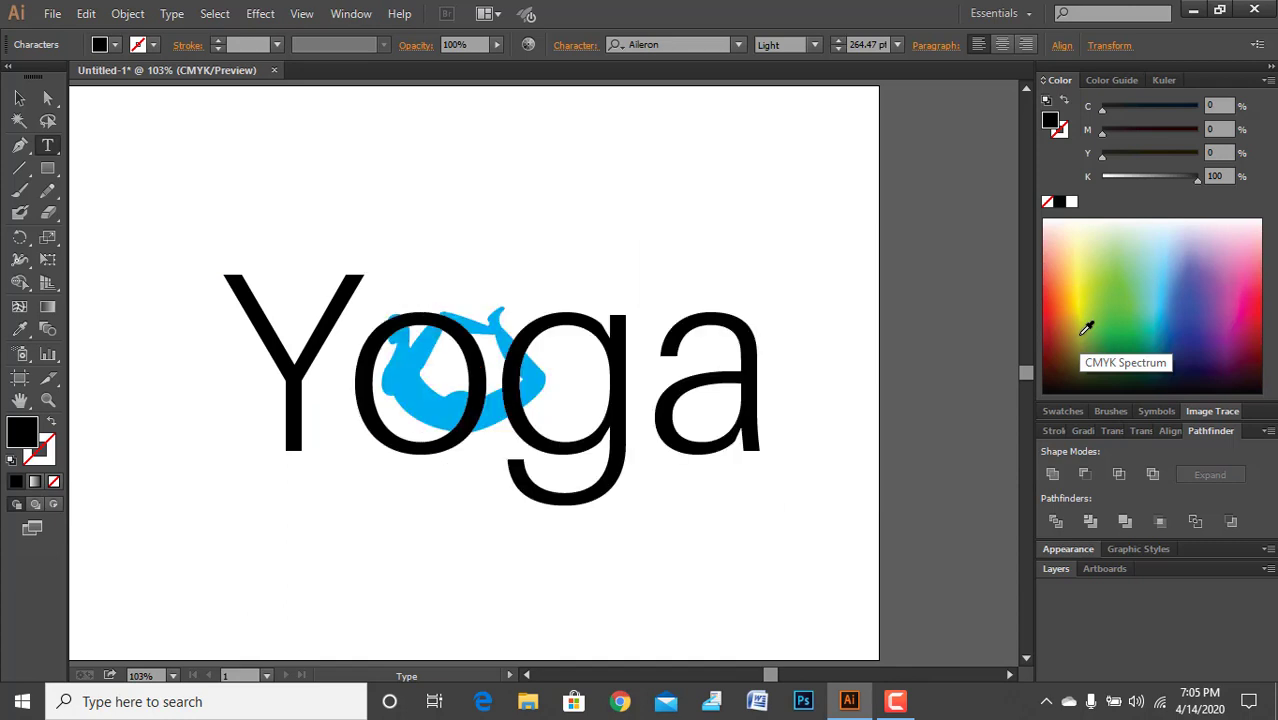
left_click(19, 98)
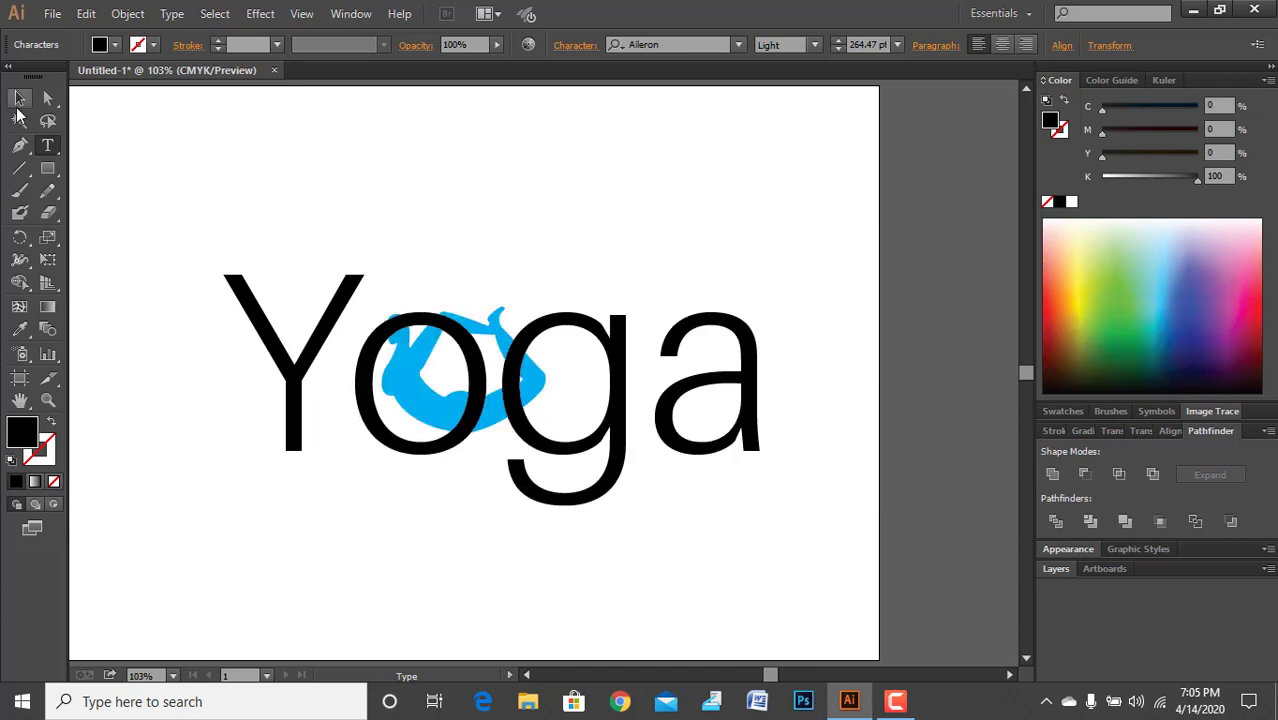
left_click(141, 148)
Move the Yoga text up slightly, scale it up to about 280 pt and deselect it
left_click_drag(465, 373, 464, 355)
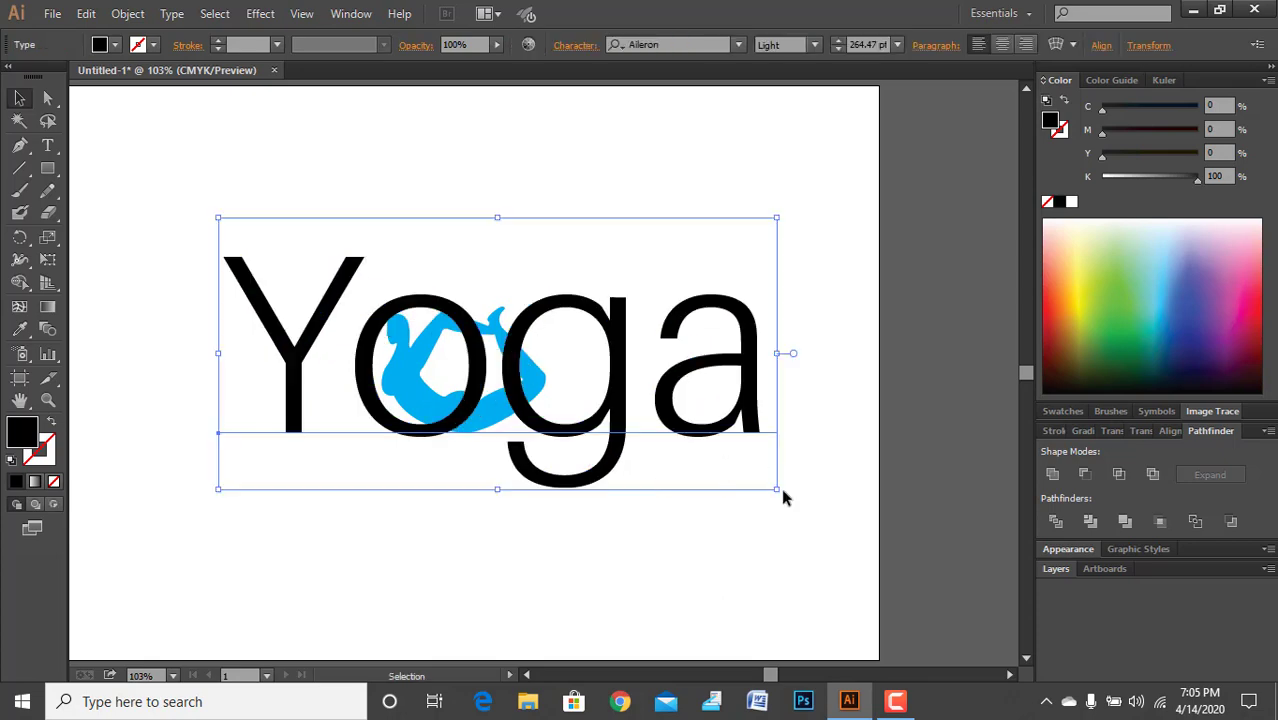
left_click_drag(777, 489, 818, 506)
left_click(367, 526)
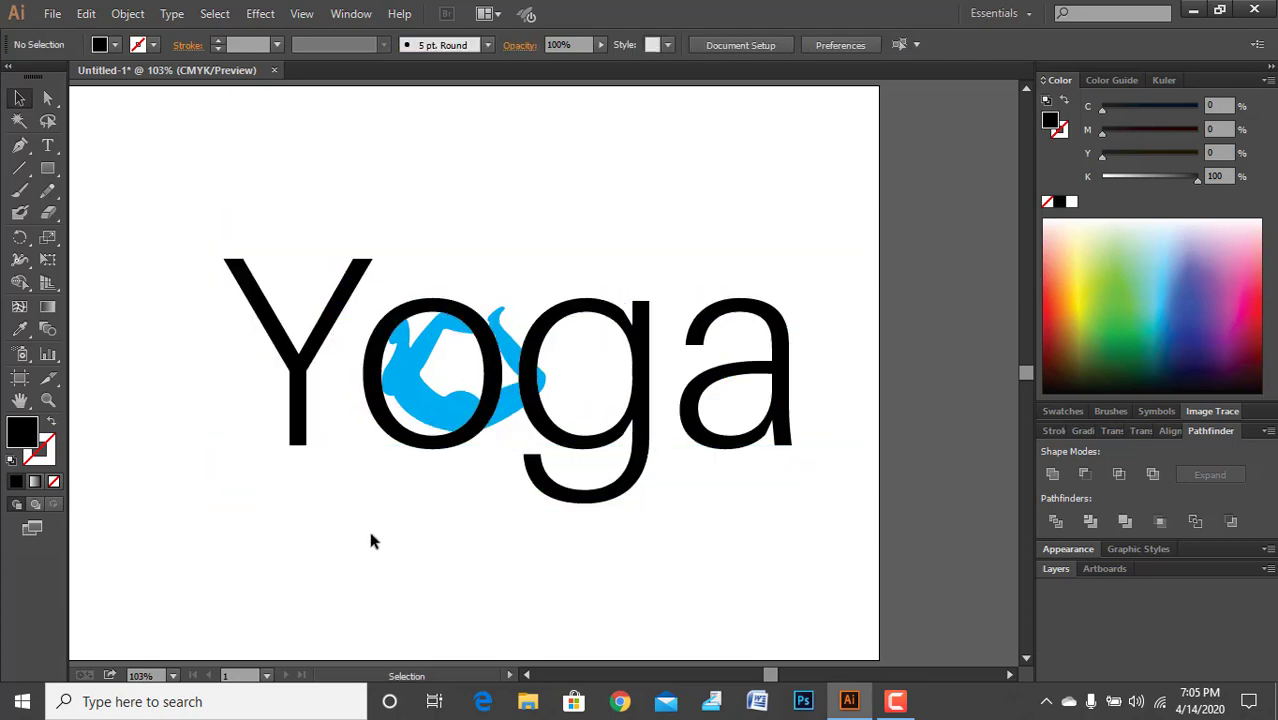
Convert the Yoga text to outlines and ungroup the outlined letters
left_click(407, 449)
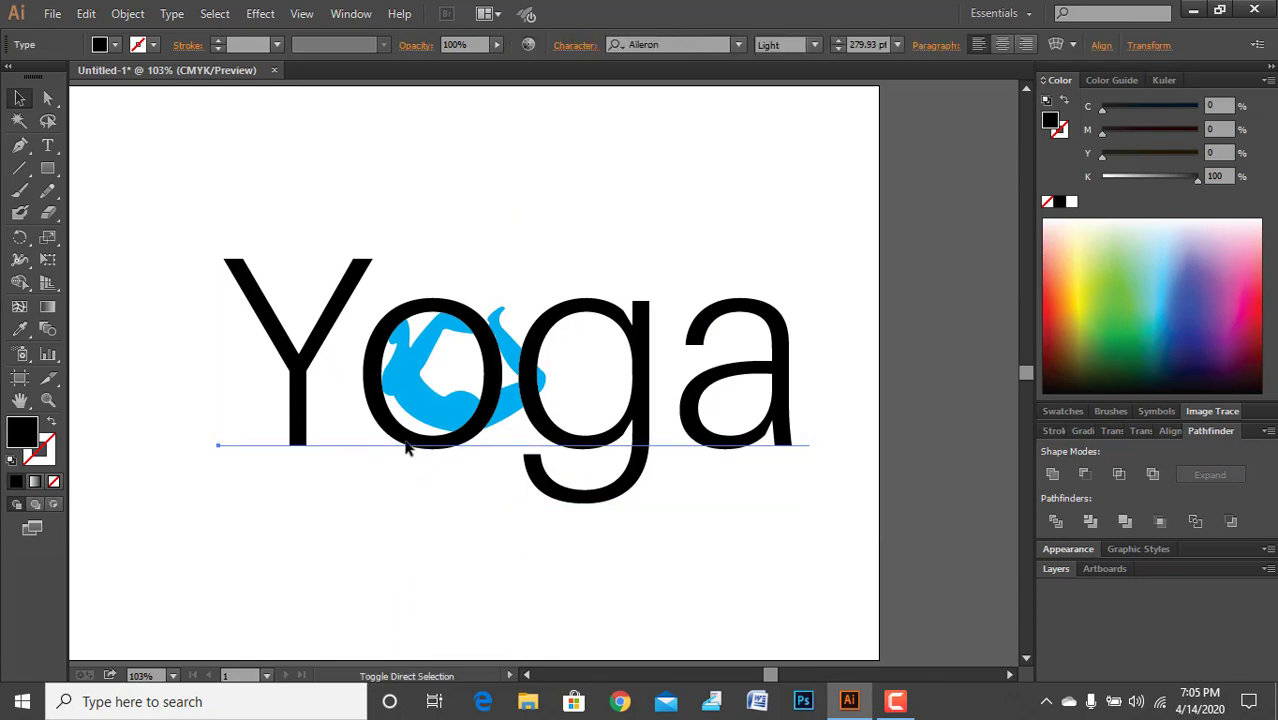
key("shift+ctrl+o")
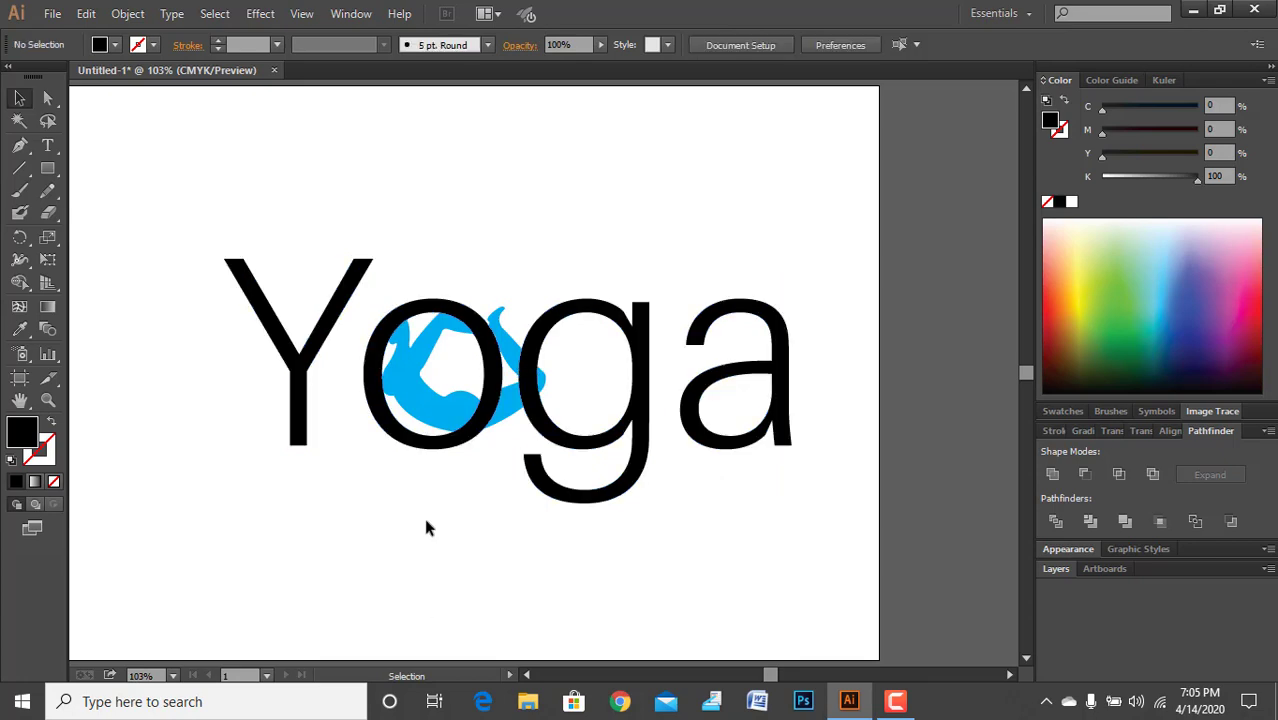
scroll(454, 445, "up", 2)
right_click(465, 419)
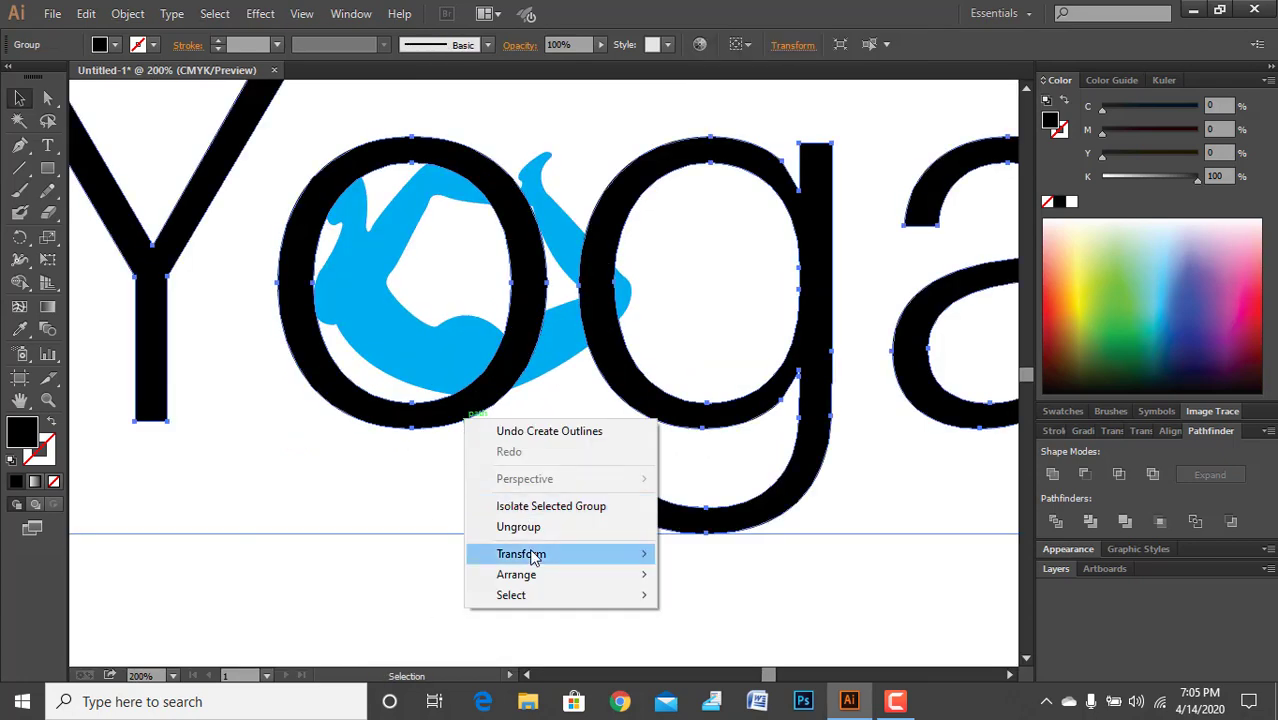
left_click(518, 526)
Delete the outlined letter o that covers the blue yoga figure
left_click(440, 433)
left_click(447, 413)
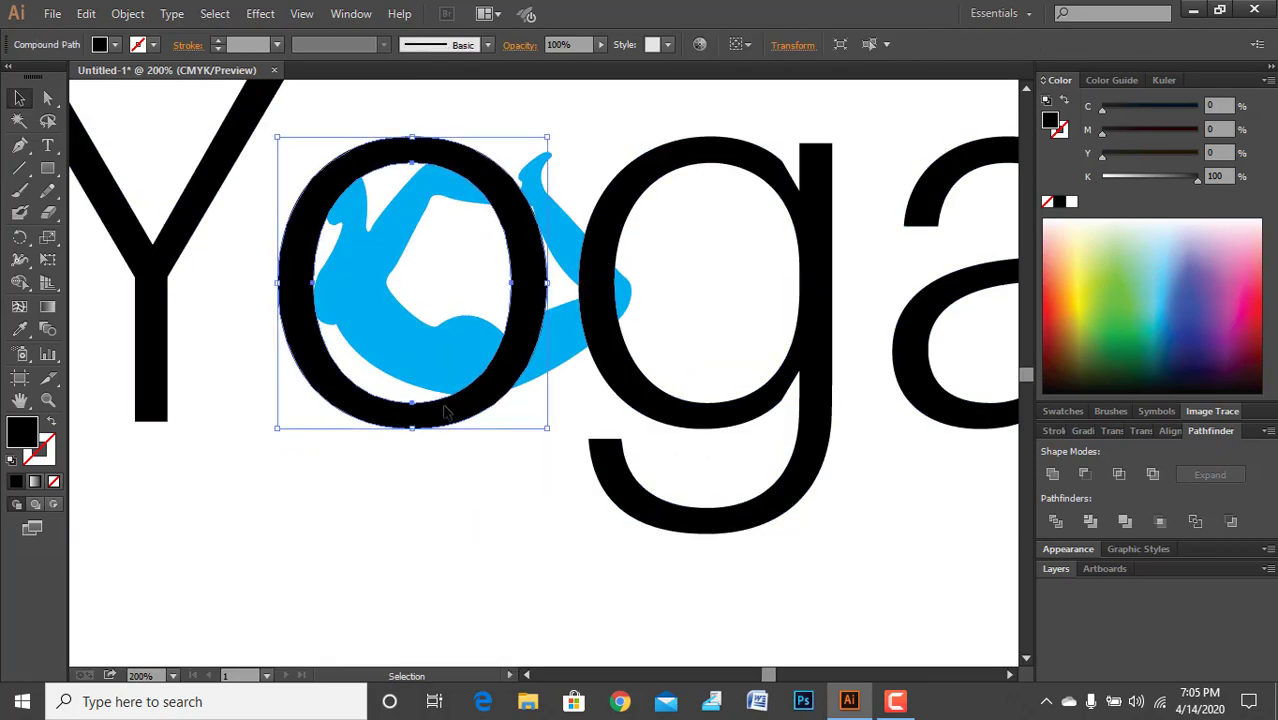
key("Delete")
key("ctrl+minus")
key("ctrl+minus")
Move the yoga figure left, clear of the letter g and into the gap beside the Y, and deselect it
scroll(491, 389, "up", 2)
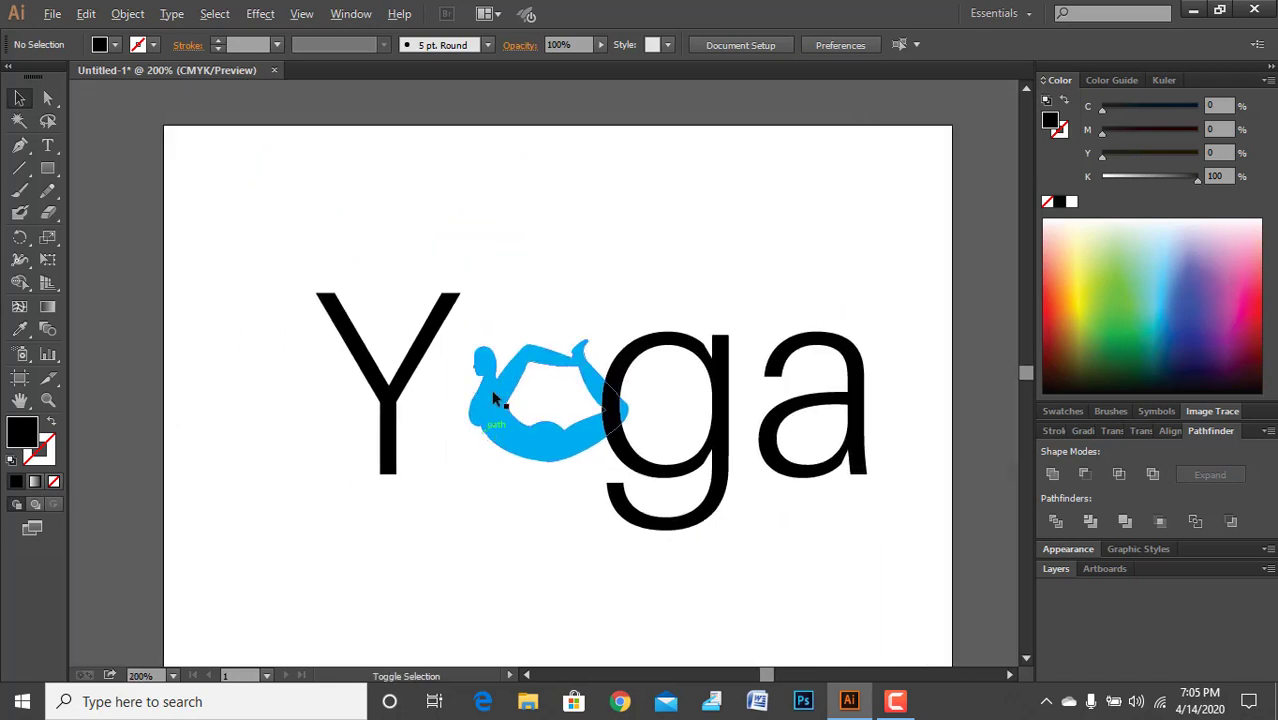
left_click_drag(536, 358, 370, 367)
left_click(451, 525)
key("ctrl+minus")
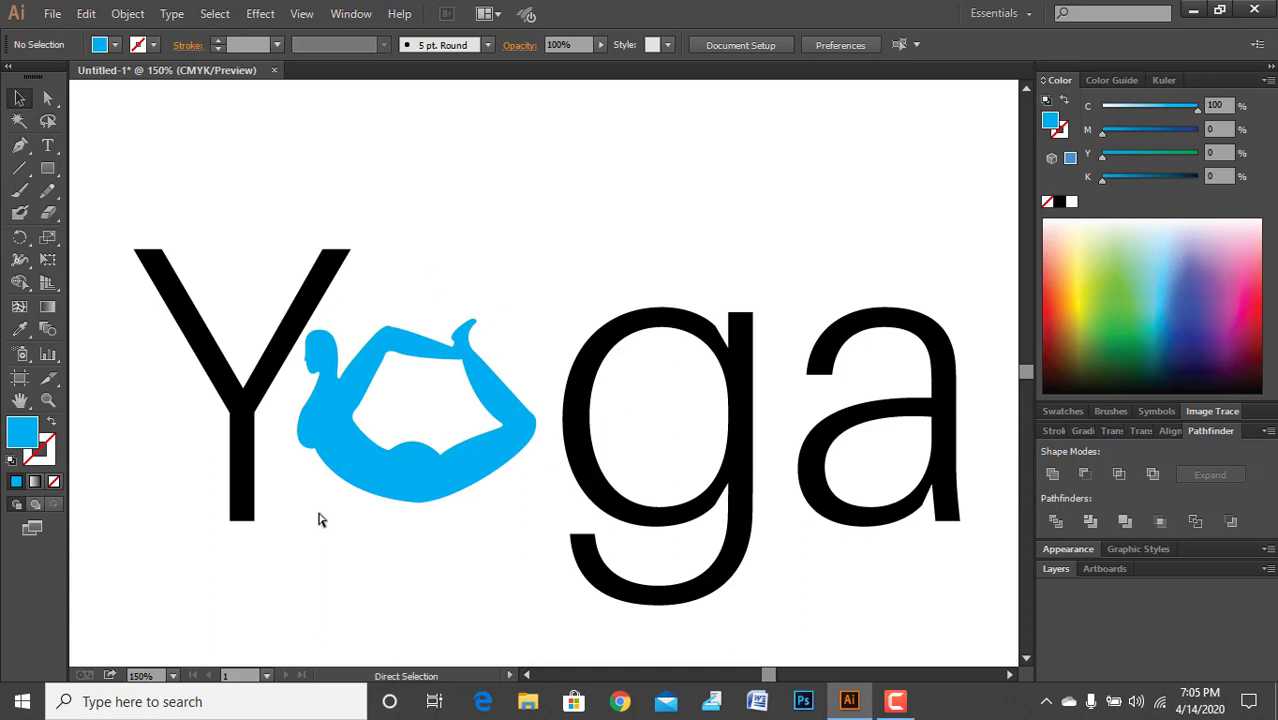
Show the rulers and place two horizontal guides, one at the top of the g's stem and one at the letters' baseline
key("ctrl+r")
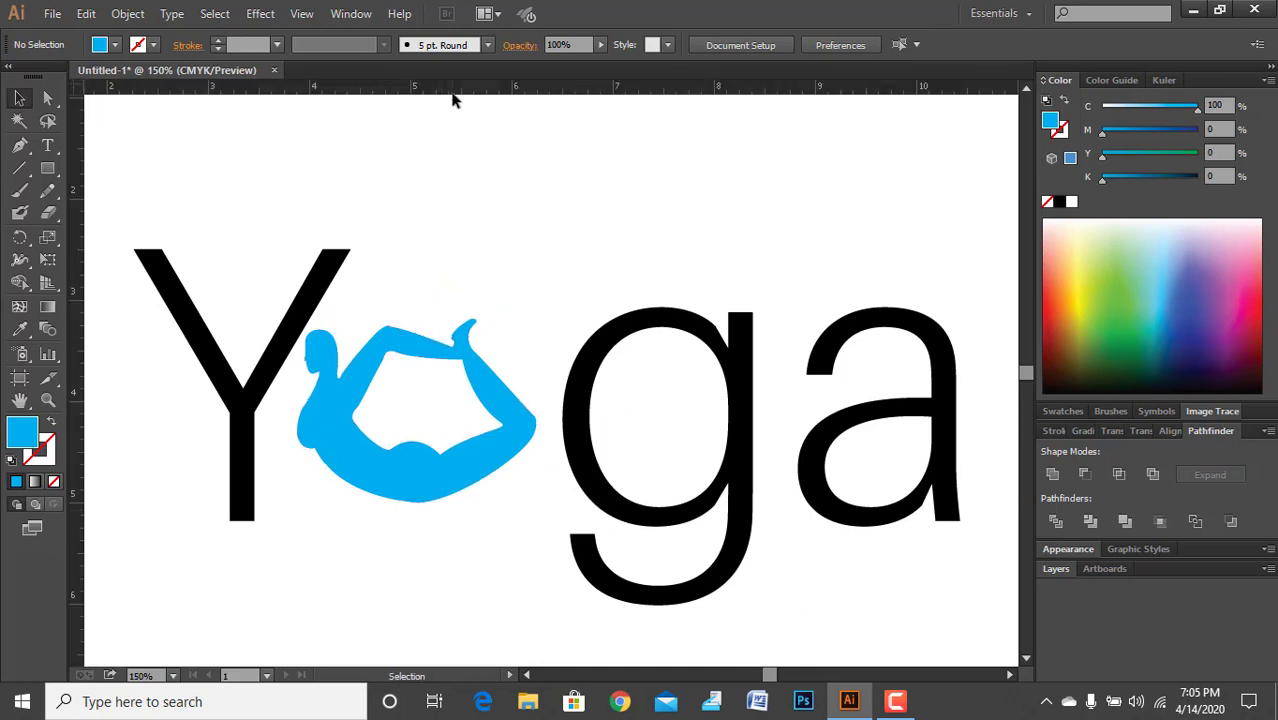
left_click_drag(462, 119, 537, 308)
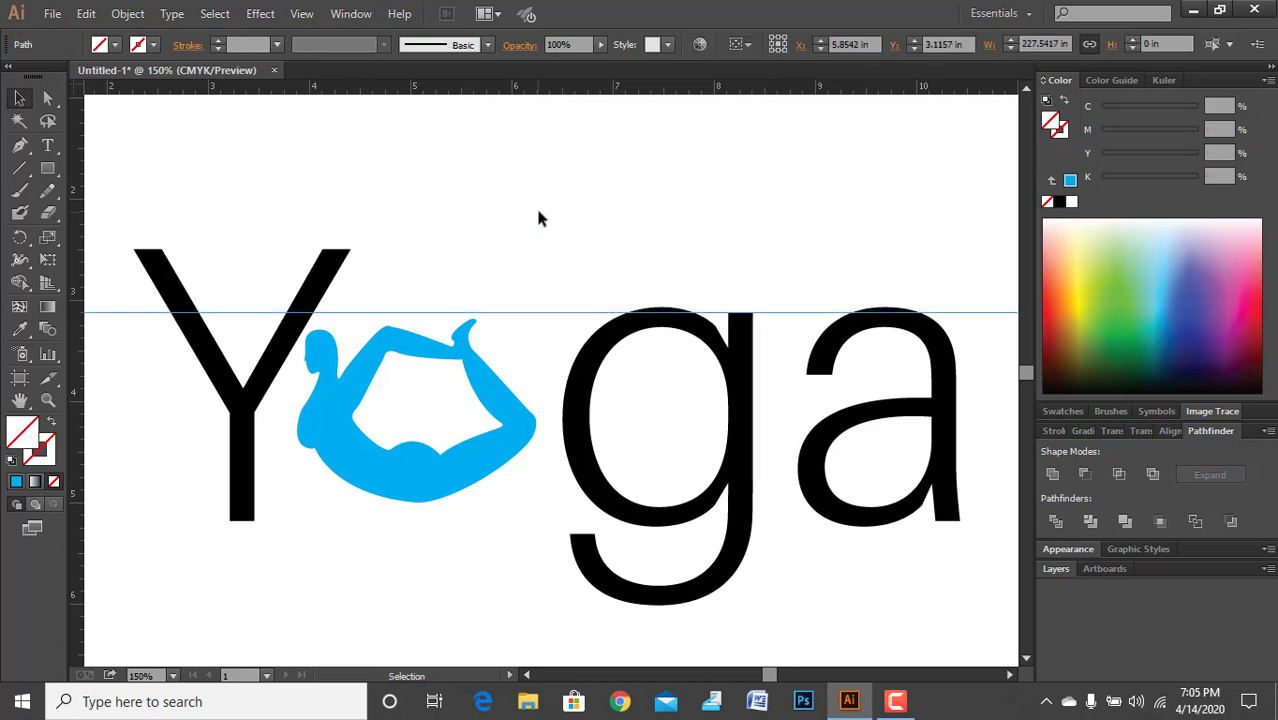
scroll(535, 205, "down", 1)
left_click_drag(488, 93, 474, 484)
left_click(362, 580)
Set the yoga figure on the baseline guide and scale it up proportionally until its foot reaches the upper guide, and deselect it
scroll(362, 580, "left", 3)
left_click(417, 551)
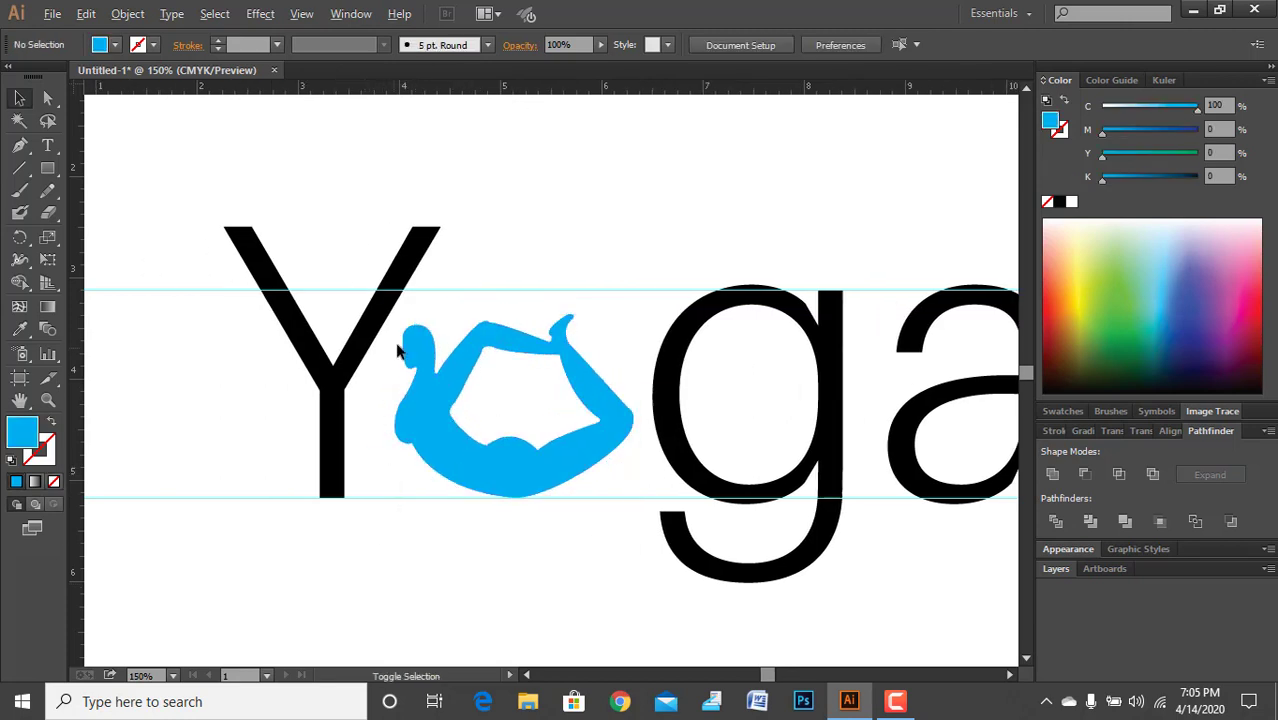
scroll(390, 398, "up", 1)
left_click(471, 399)
left_click_drag(394, 303, 350, 272)
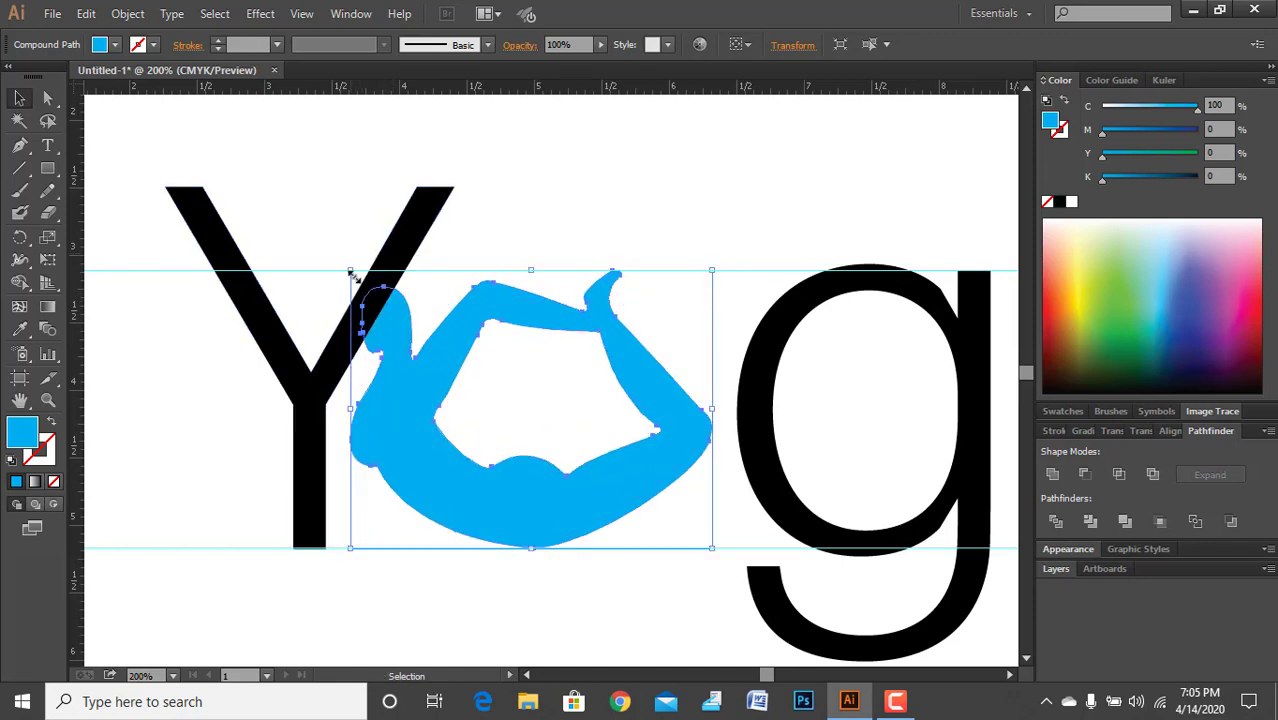
left_click(410, 611)
Shift the letter Y left in two small moves to widen the space between it and the yoga figure, and deselect it
scroll(300, 560, "down", 2)
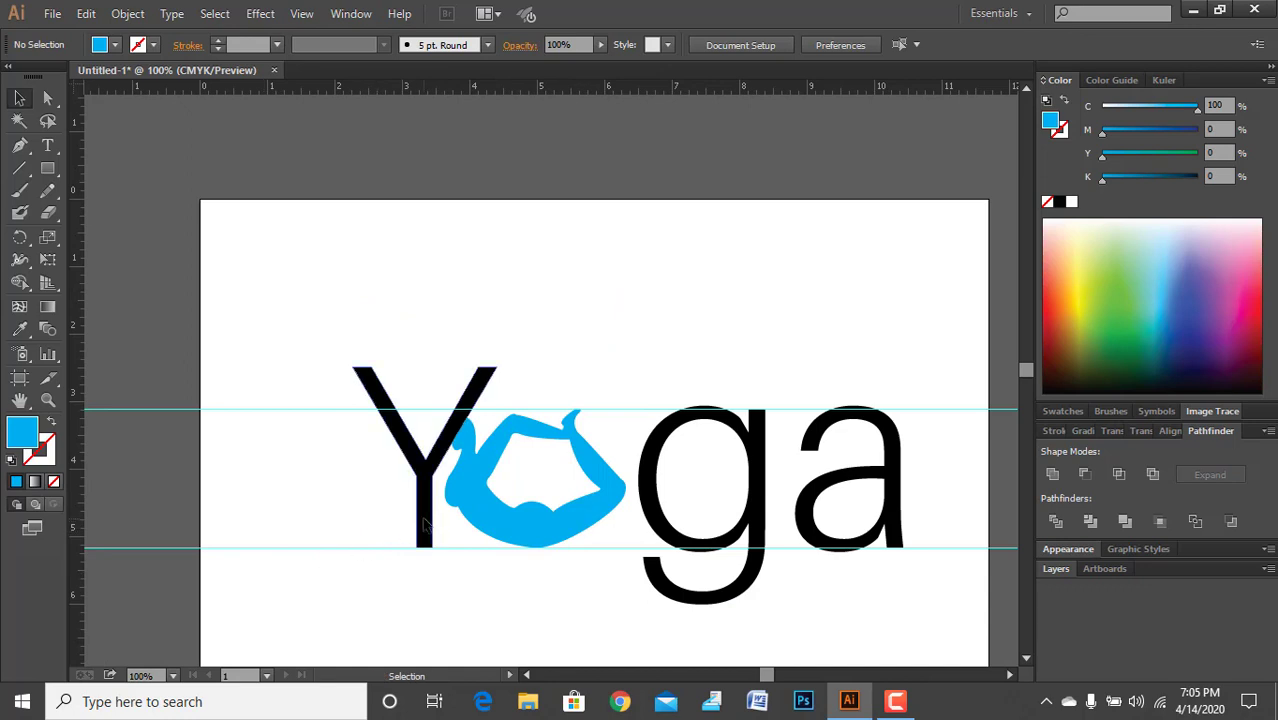
left_click_drag(415, 528, 393, 528)
left_click(355, 568)
scroll(350, 560, "down", 2)
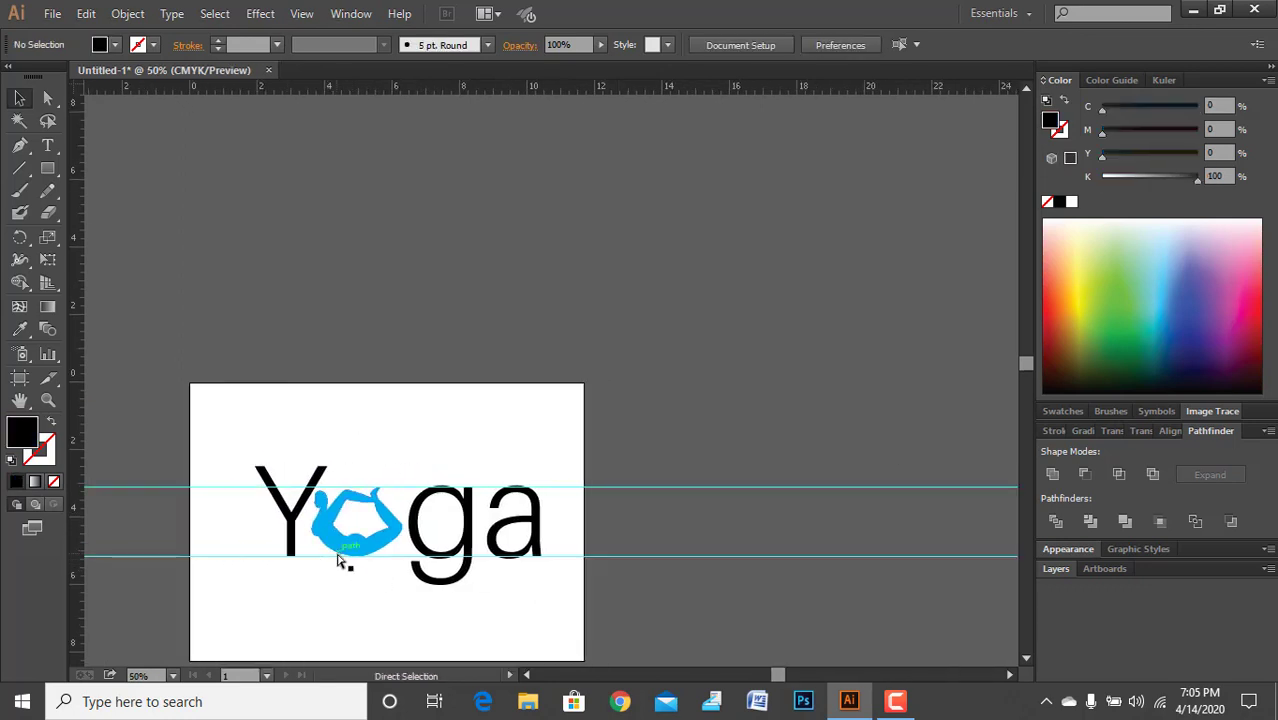
scroll(351, 553, "down", 2)
scroll(540, 480, "left", 1)
scroll(338, 452, "up", 3)
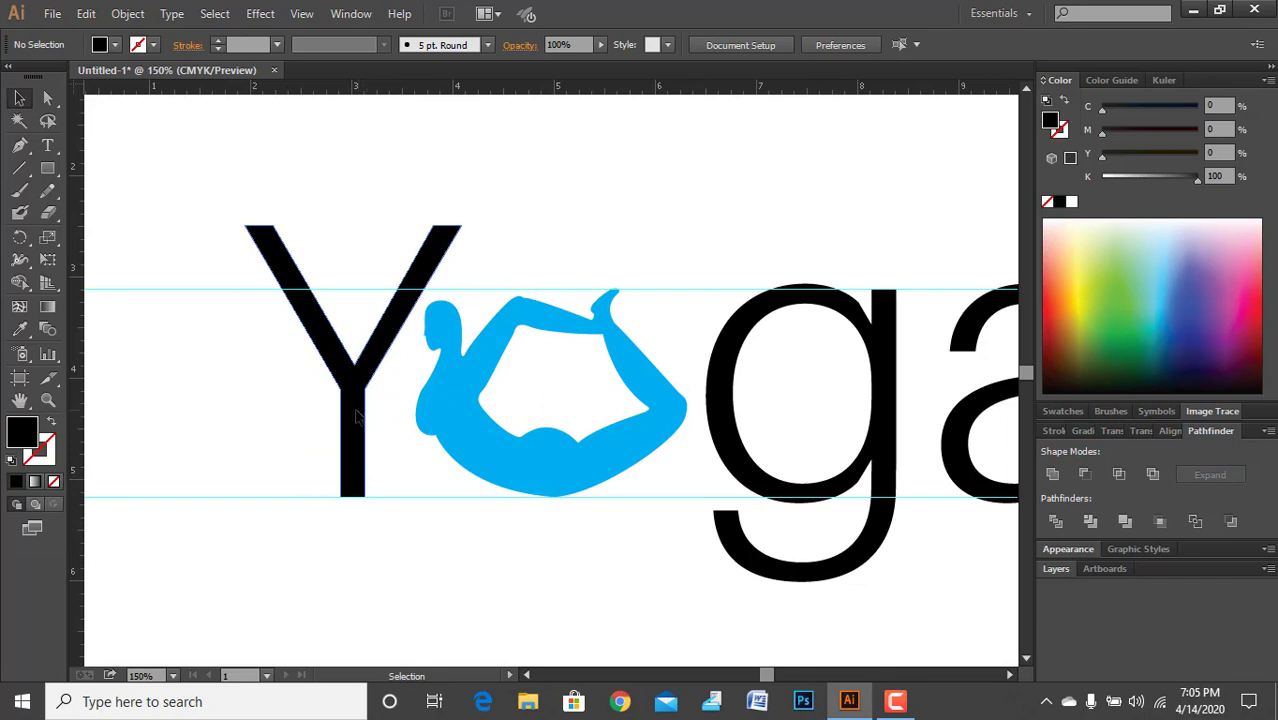
left_click_drag(357, 416, 351, 417)
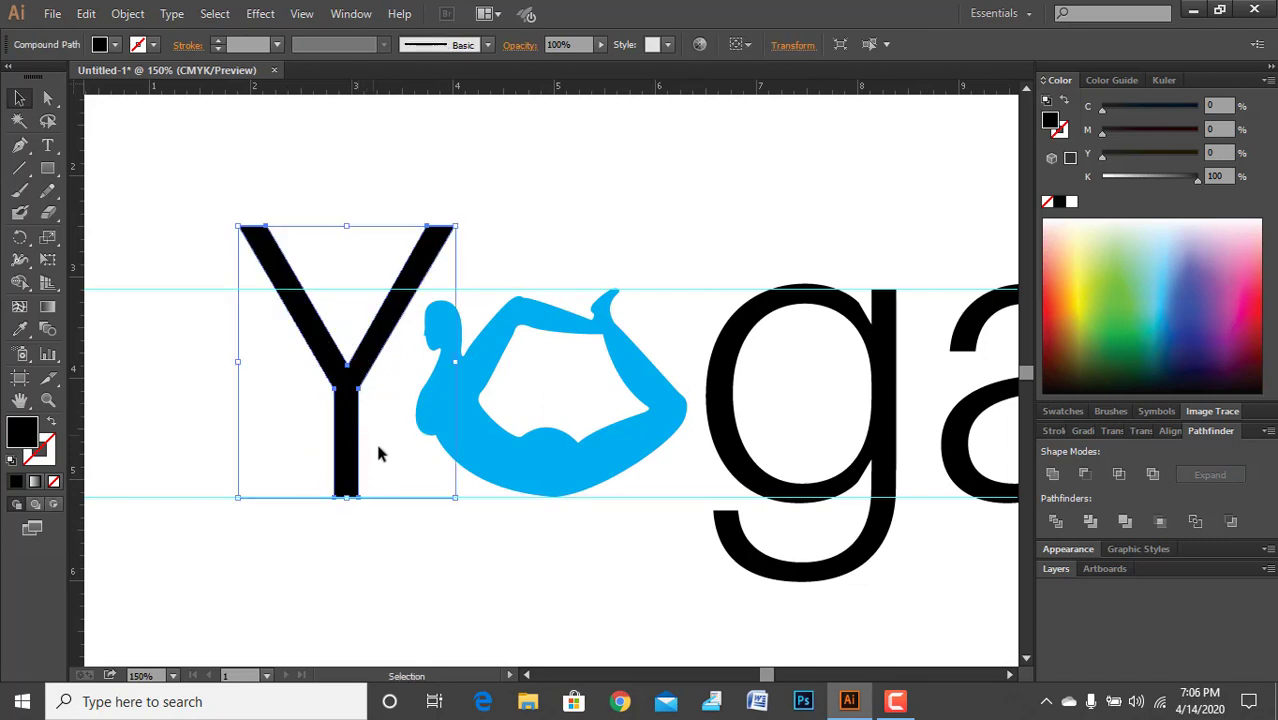
left_click(432, 529)
Select both horizontal guides across the logo and delete them
scroll(314, 513, "down", 3)
left_click_drag(636, 408, 740, 605)
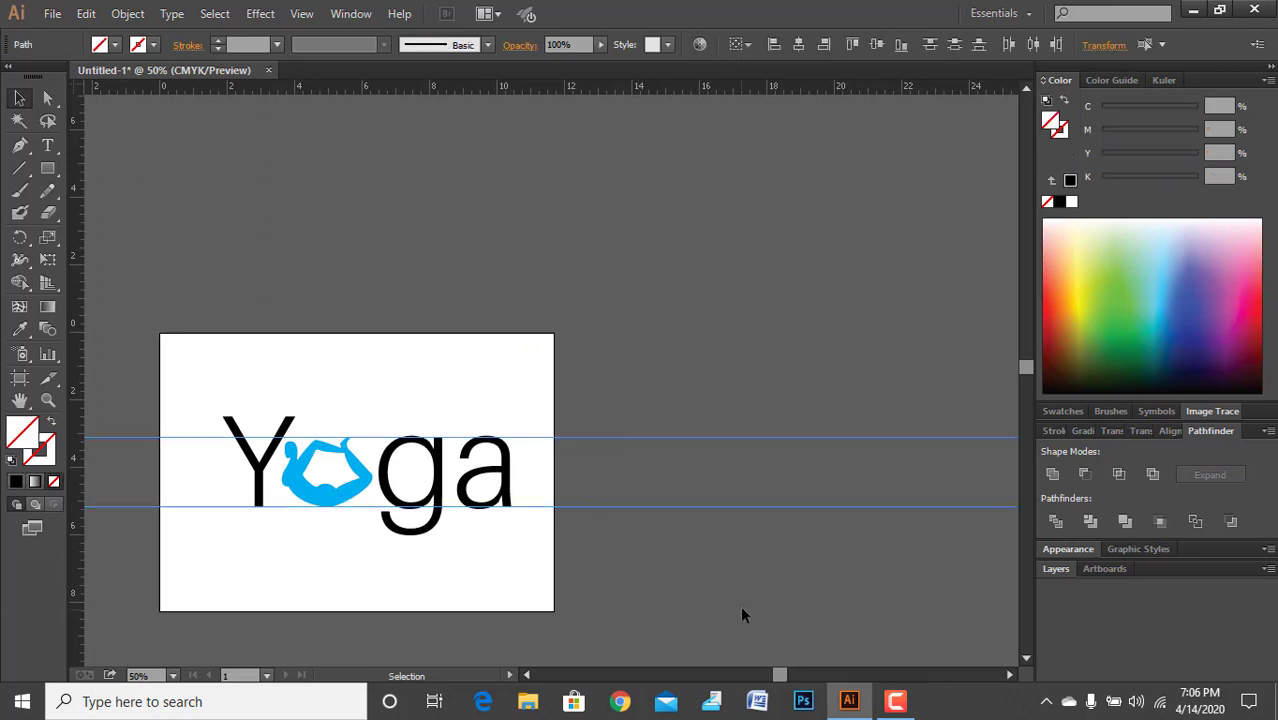
key("Delete")
key("ctrl+1")
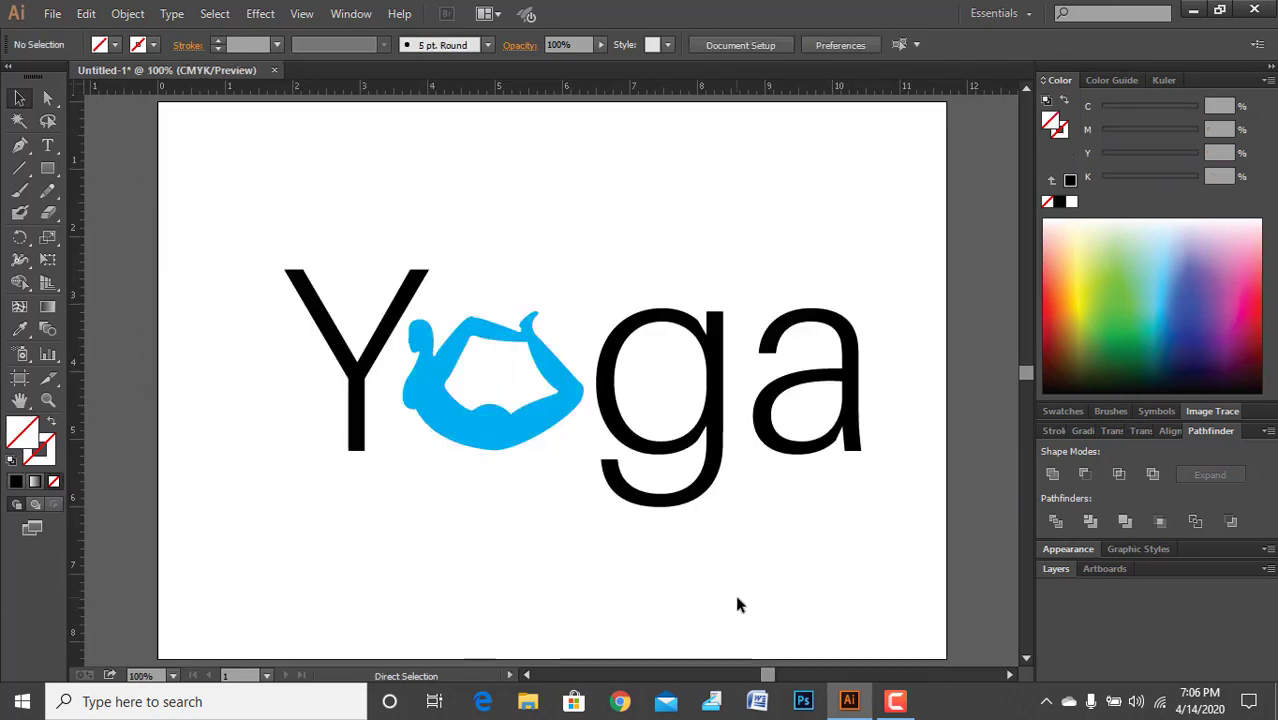
Move the whole Yoga logo, letters and figure together, slightly left on the artboard and deselect it
left_click_drag(220, 242, 896, 480)
left_click_drag(567, 407, 552, 404)
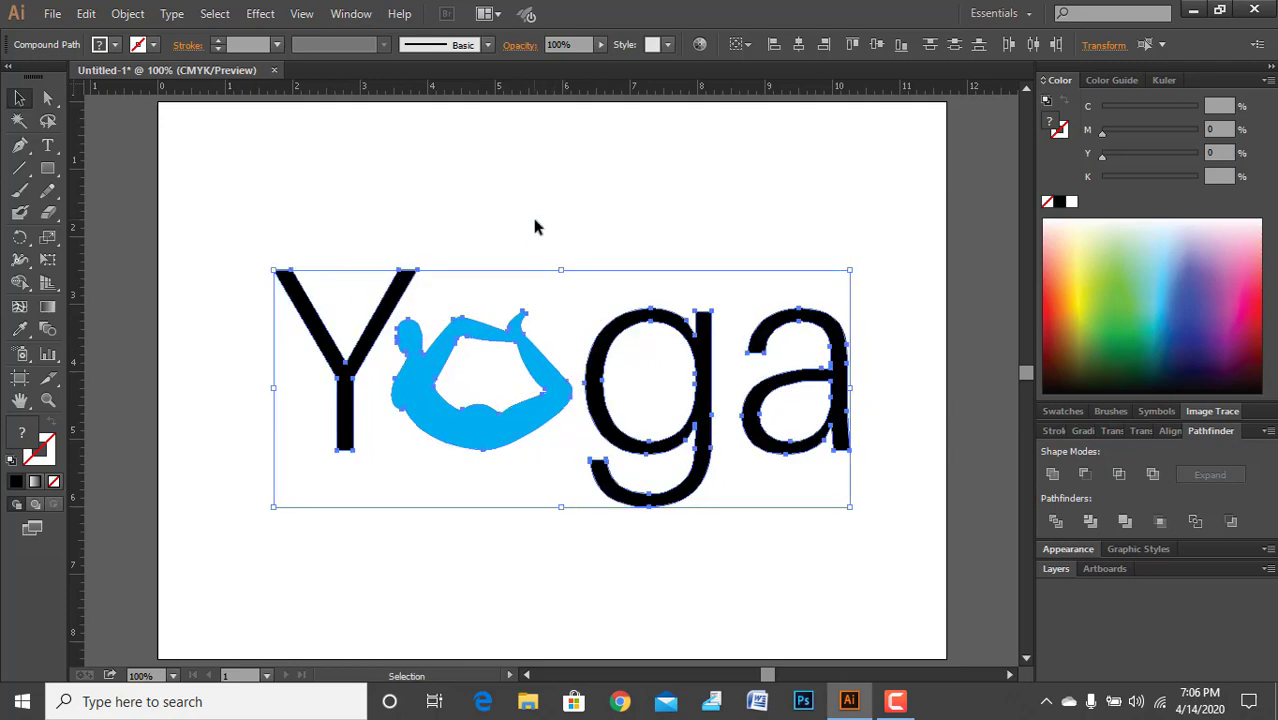
left_click(536, 225)
key("ctrl+minus")
key("ctrl+minus")
key("ctrl+plus")
key("ctrl+plus")
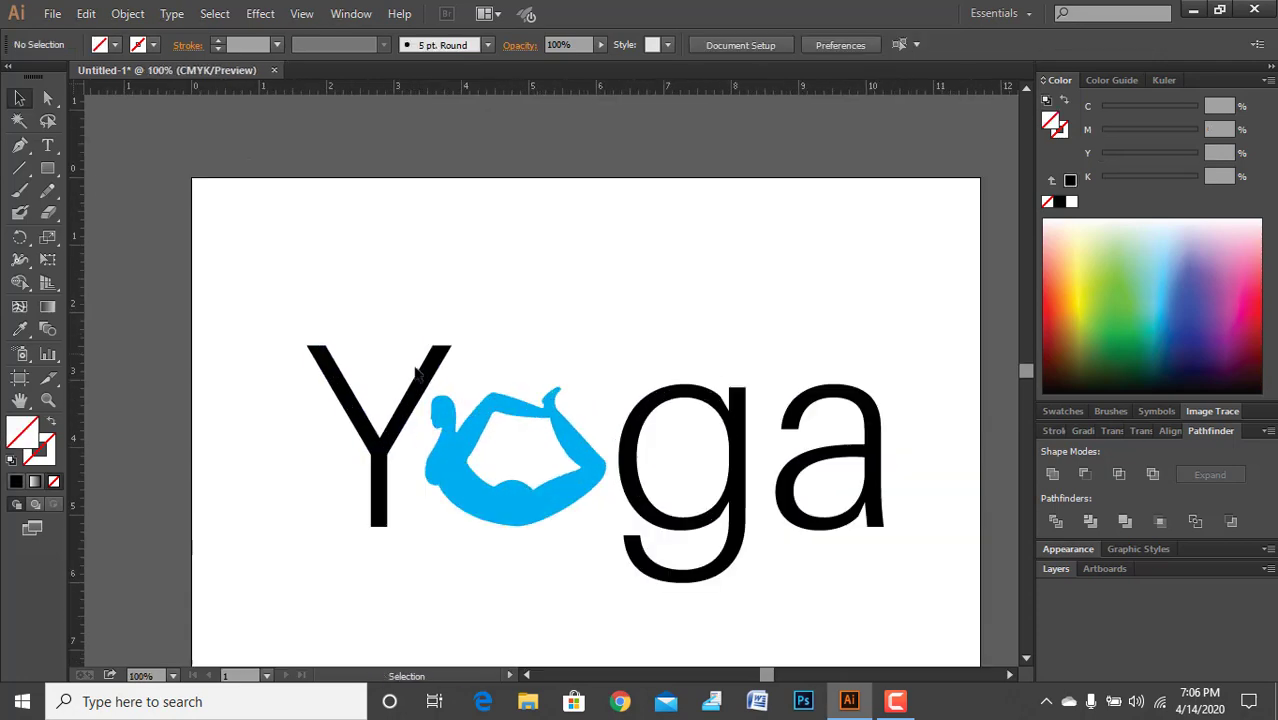
key("ctrl+plus")
key("ctrl+minus")
key("ctrl+minus")
key("ctrl+minus")
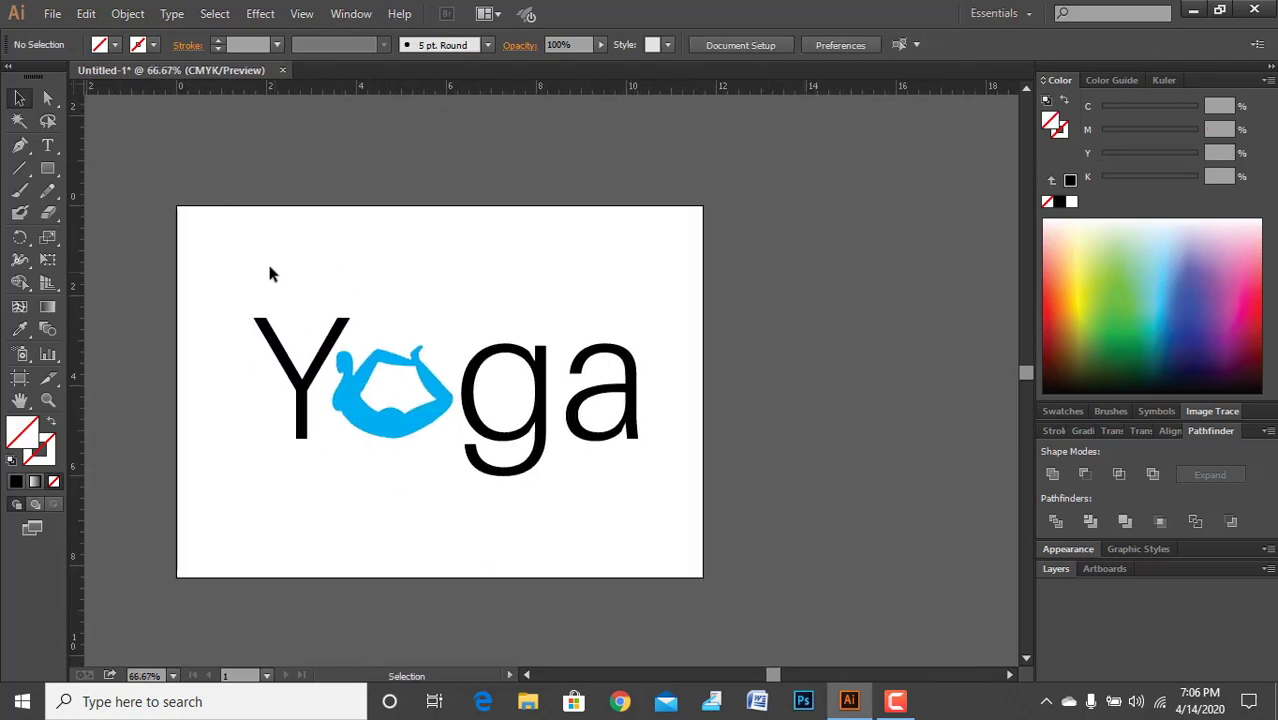
Draw a small rectangle about 0.43 by 0.4 in above the letter Y and fill it with purple from the color spectrum
key("ctrl+plus")
key("ctrl+plus")
key("ctrl+plus")
left_click(49, 169)
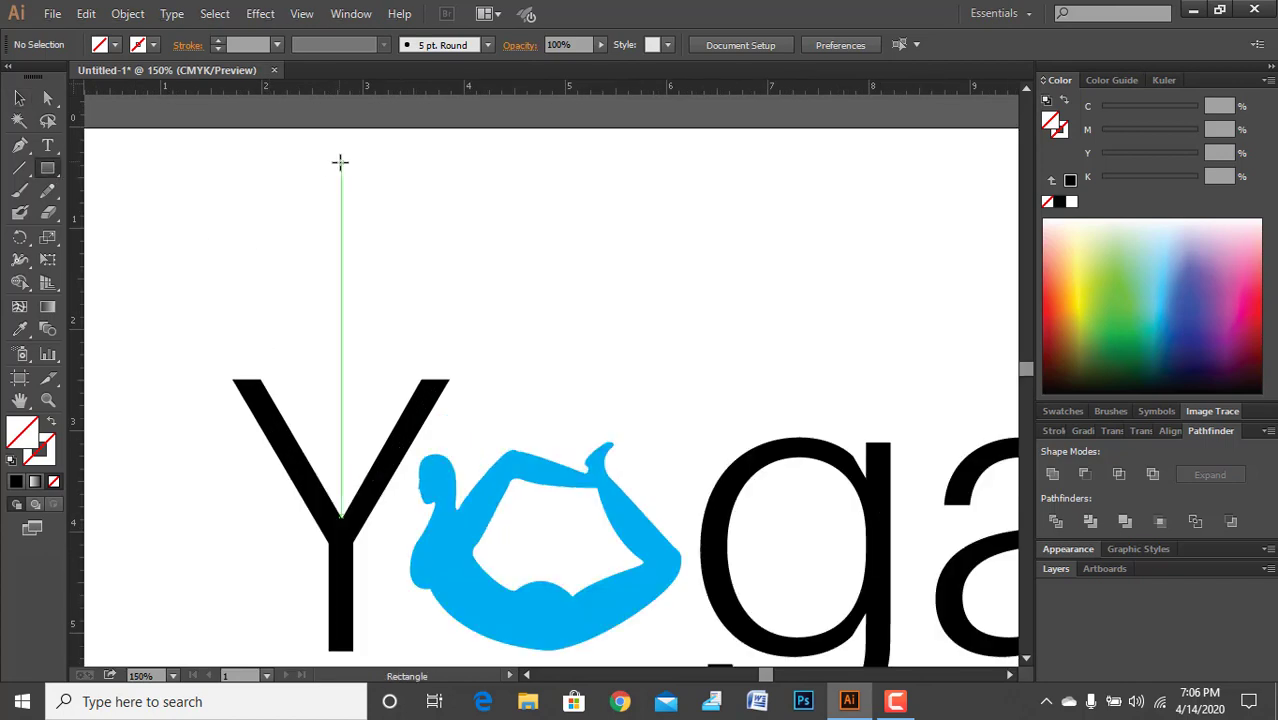
left_click_drag(340, 162, 384, 204)
left_click(19, 97)
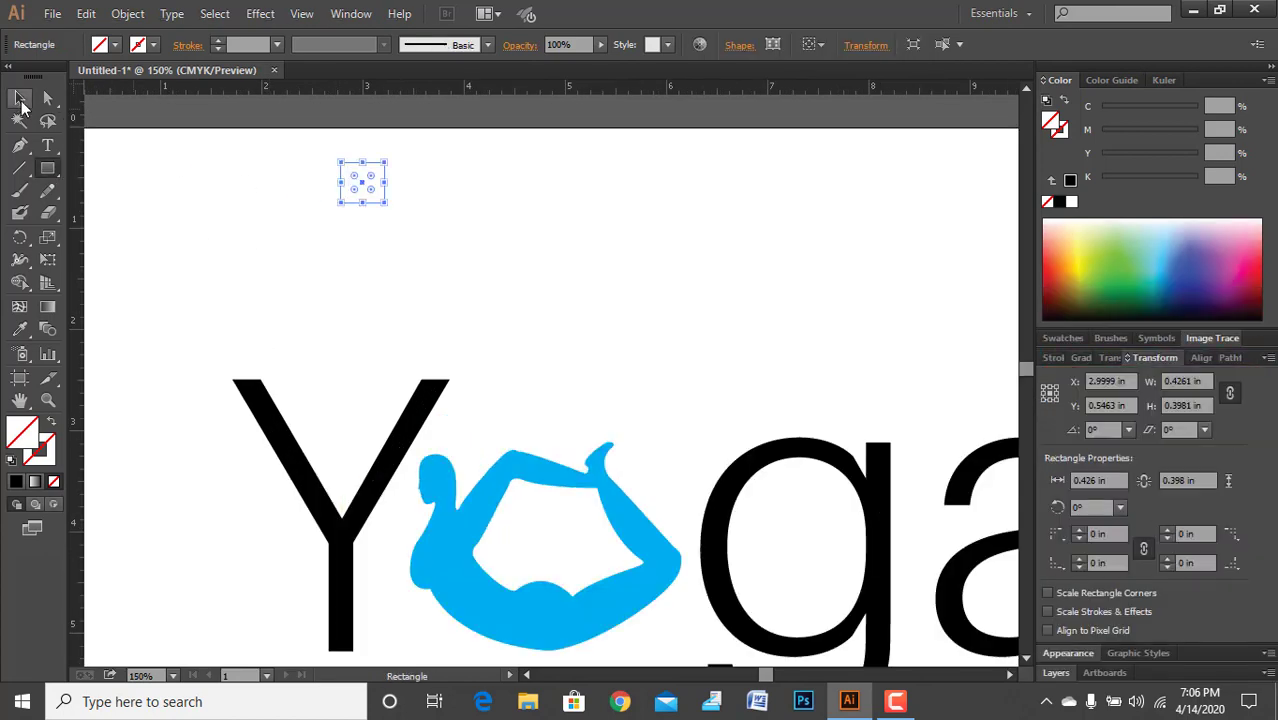
key("Delete")
left_click(339, 168)
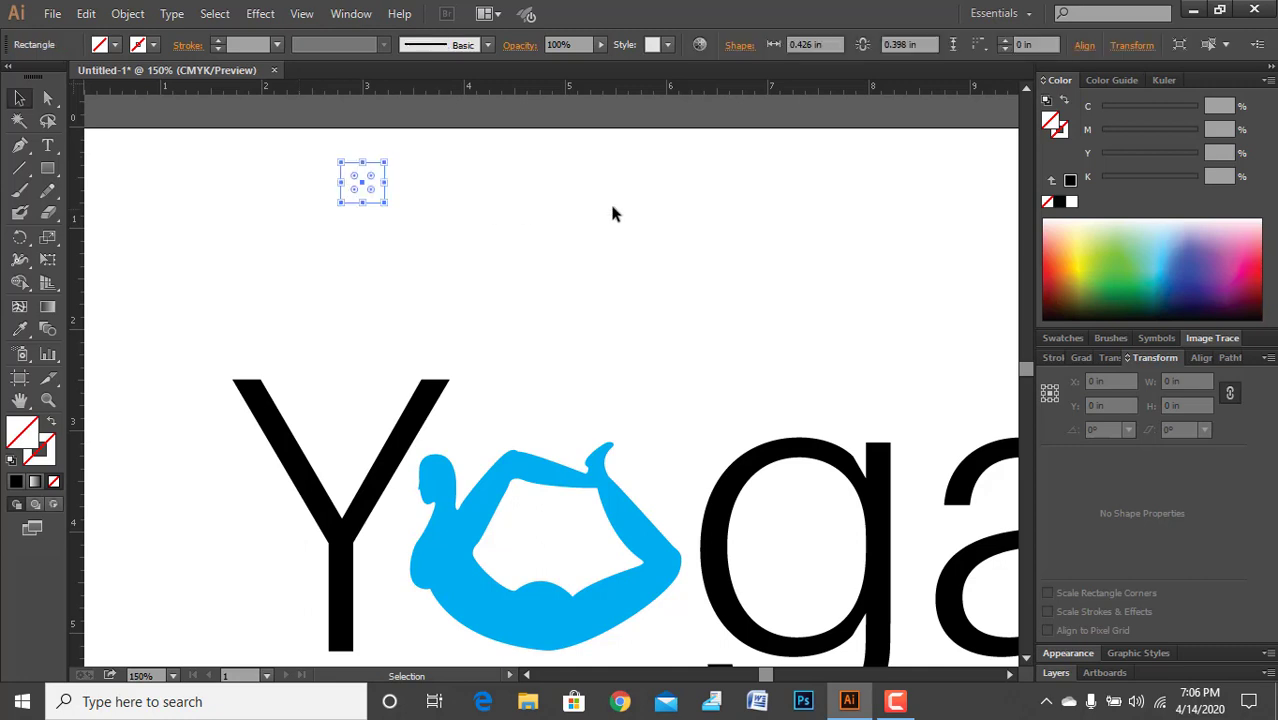
left_click(1201, 246)
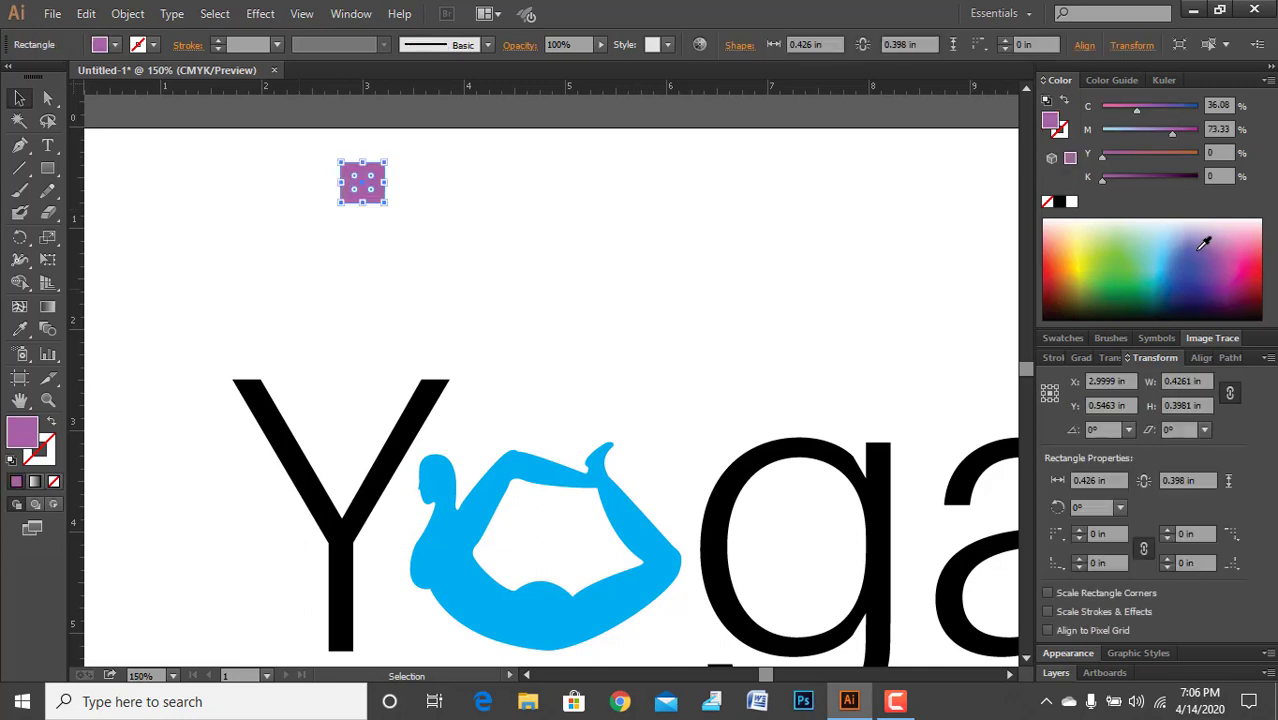
left_click(269, 222)
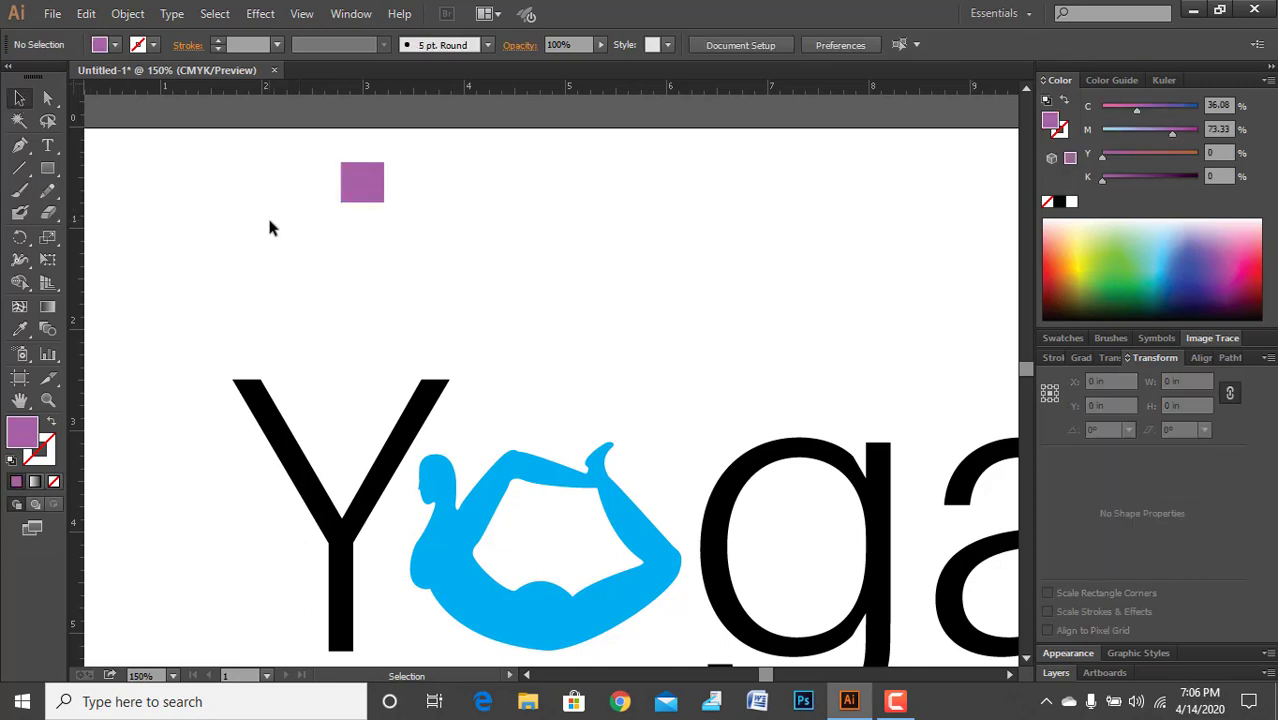
Adjust the small rectangle's fill to C 30, M 75, Y 20 and deselect it
scroll(342, 182, "up", 3)
left_click(363, 194)
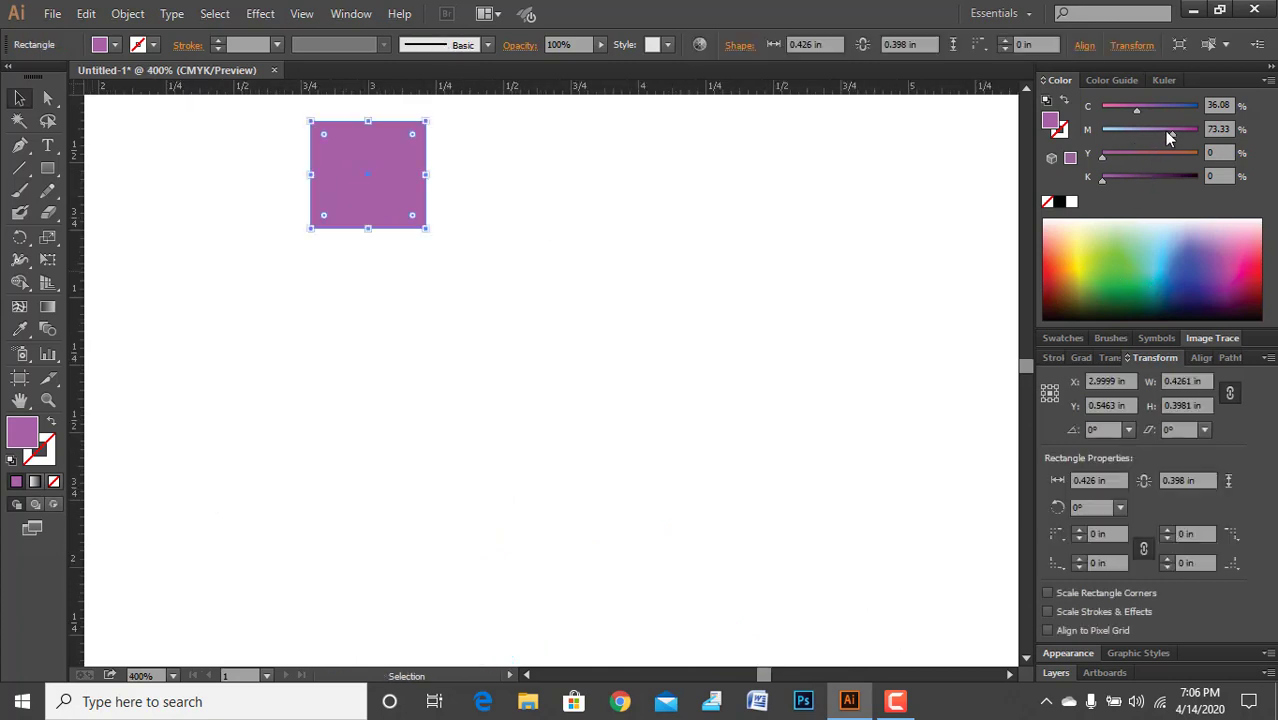
left_click_drag(1169, 132, 1173, 133)
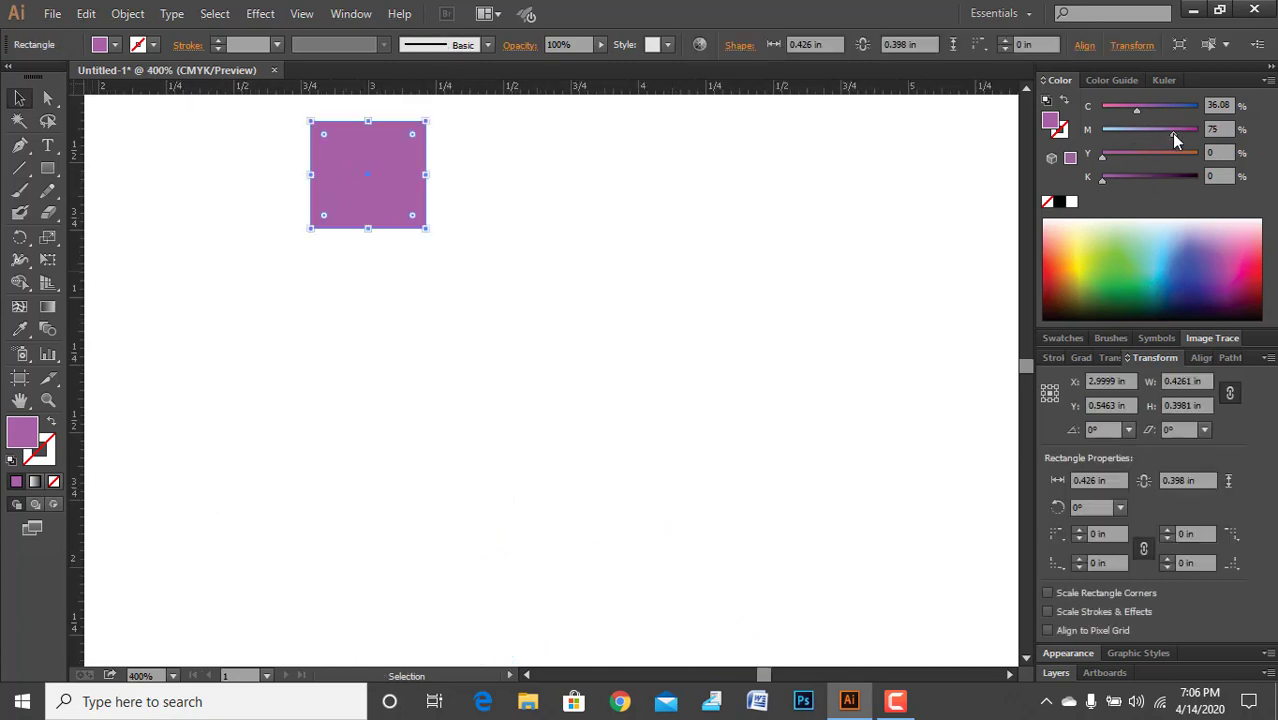
left_click(1120, 155)
type("20")
key("Return")
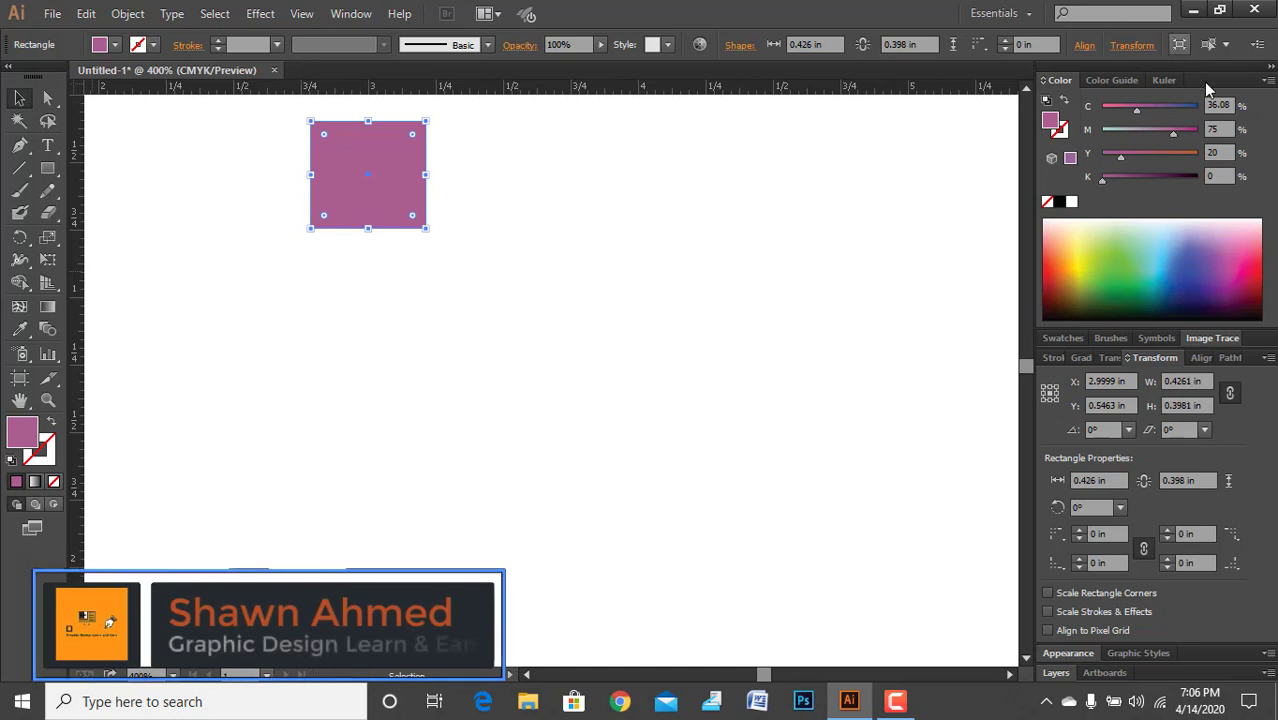
left_click(1226, 104)
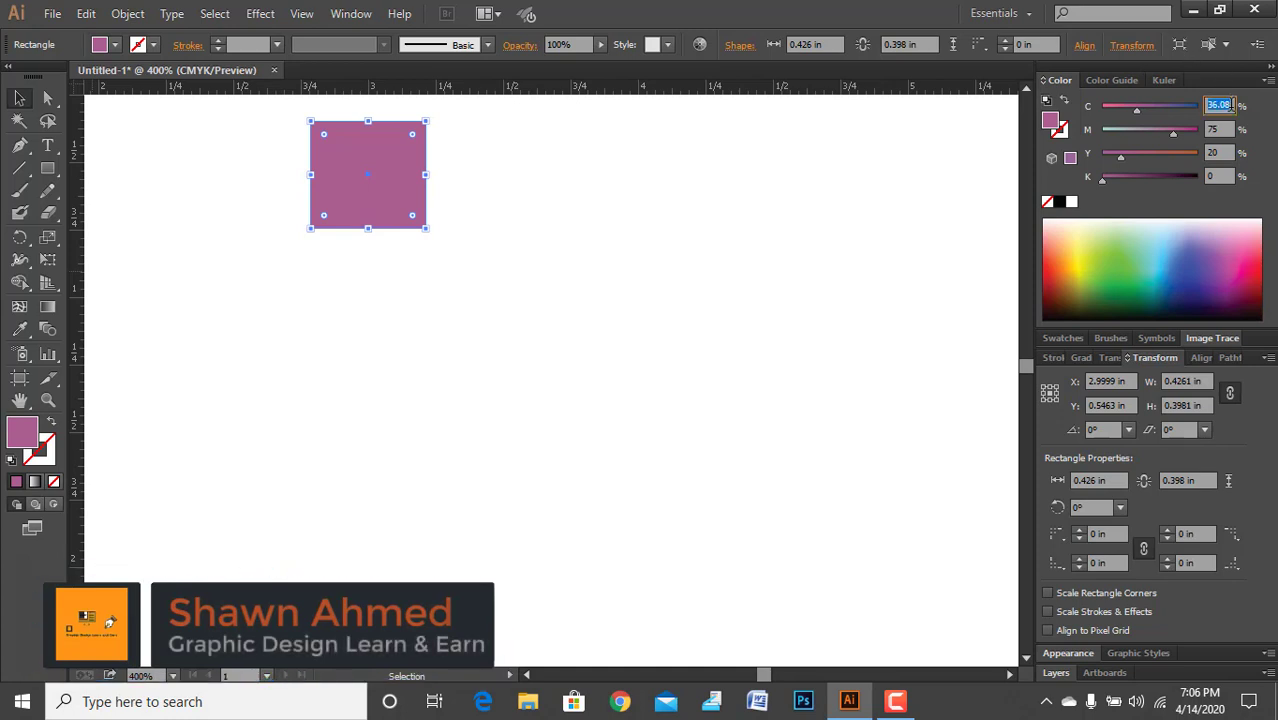
type("30")
key("Return")
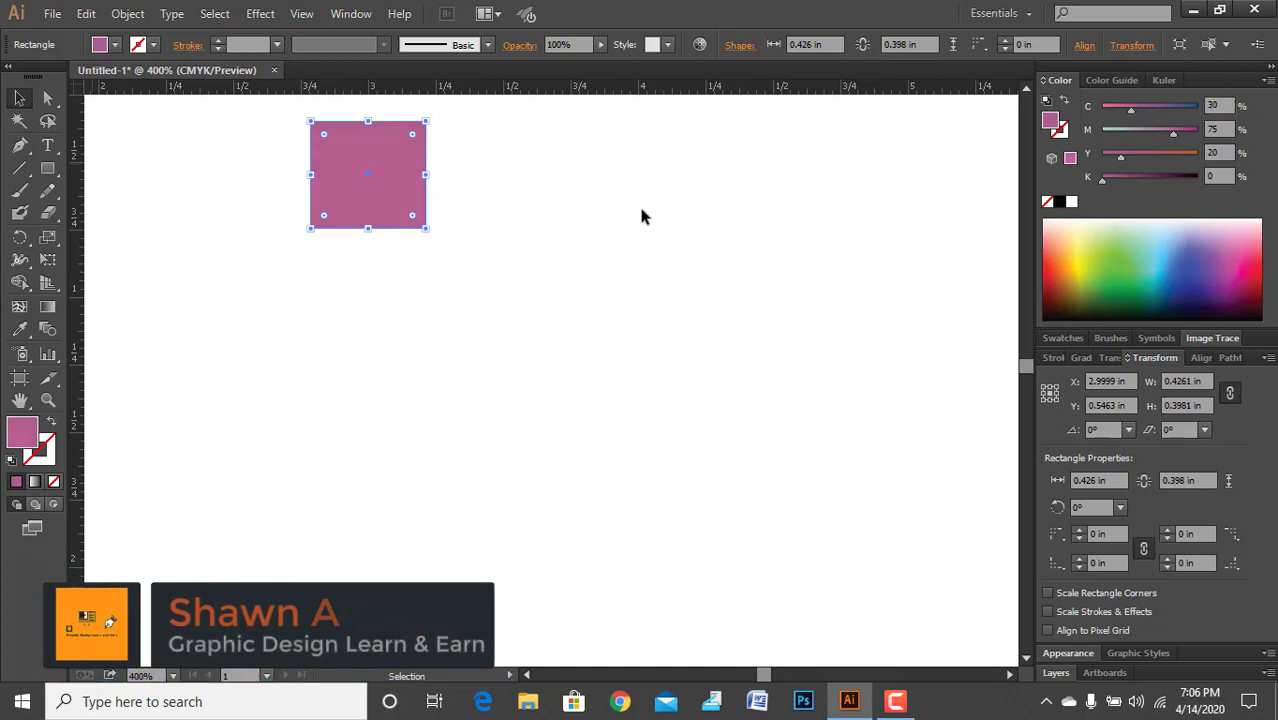
left_click(641, 216)
key("ctrl+minus")
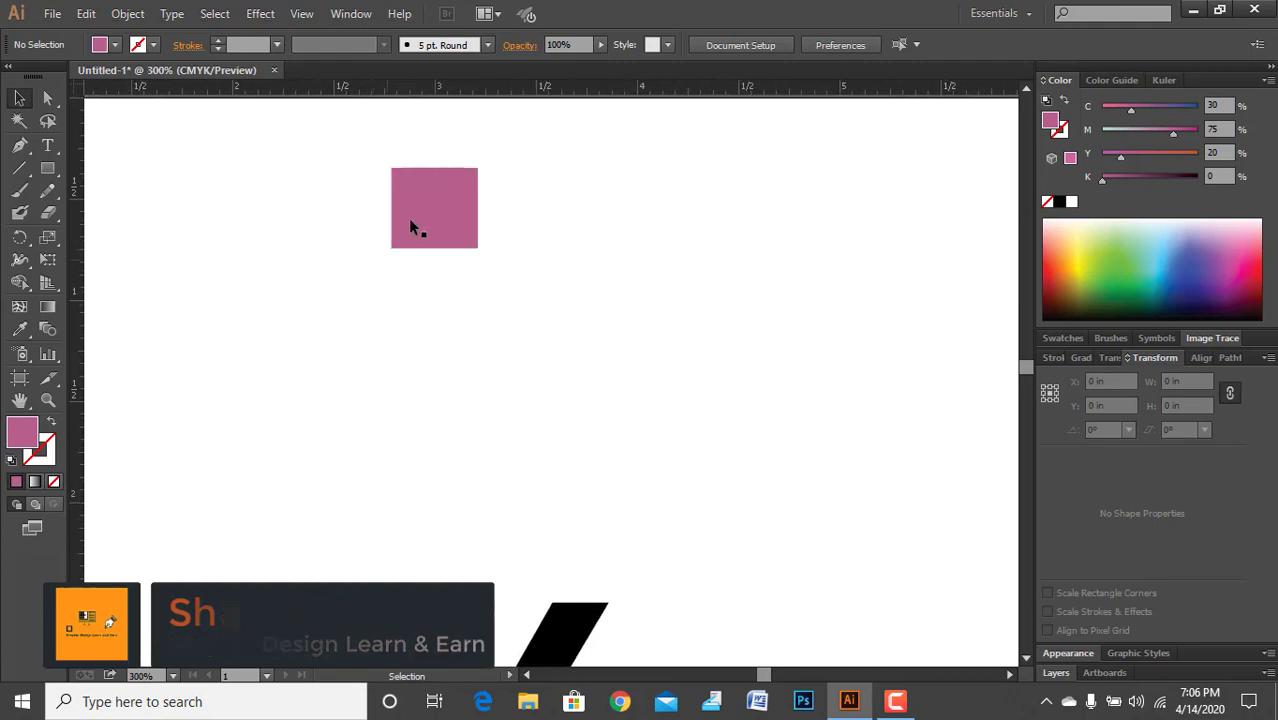
left_click(410, 221)
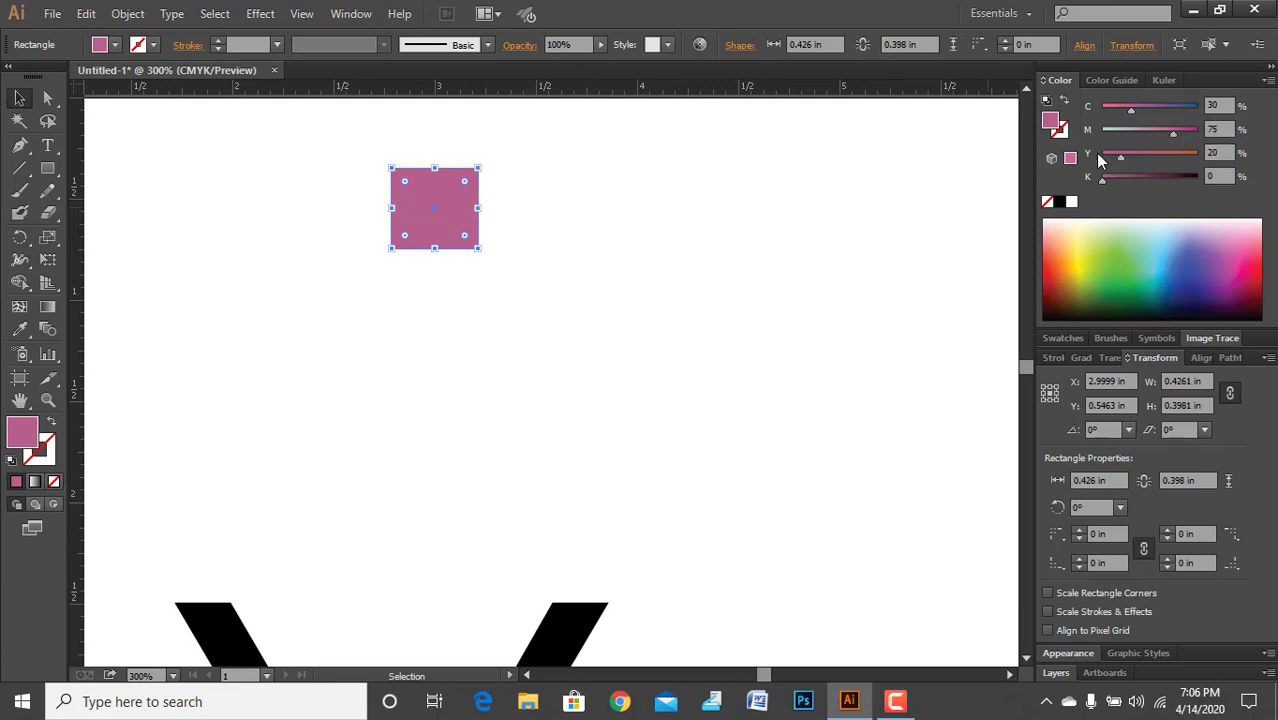
scroll(604, 300, "down", 1)
left_click(604, 303)
Recolor all the letters and the yoga figure by sampling the small rectangle's fill with the Eyedropper, and deselect them
scroll(601, 290, "down", 4)
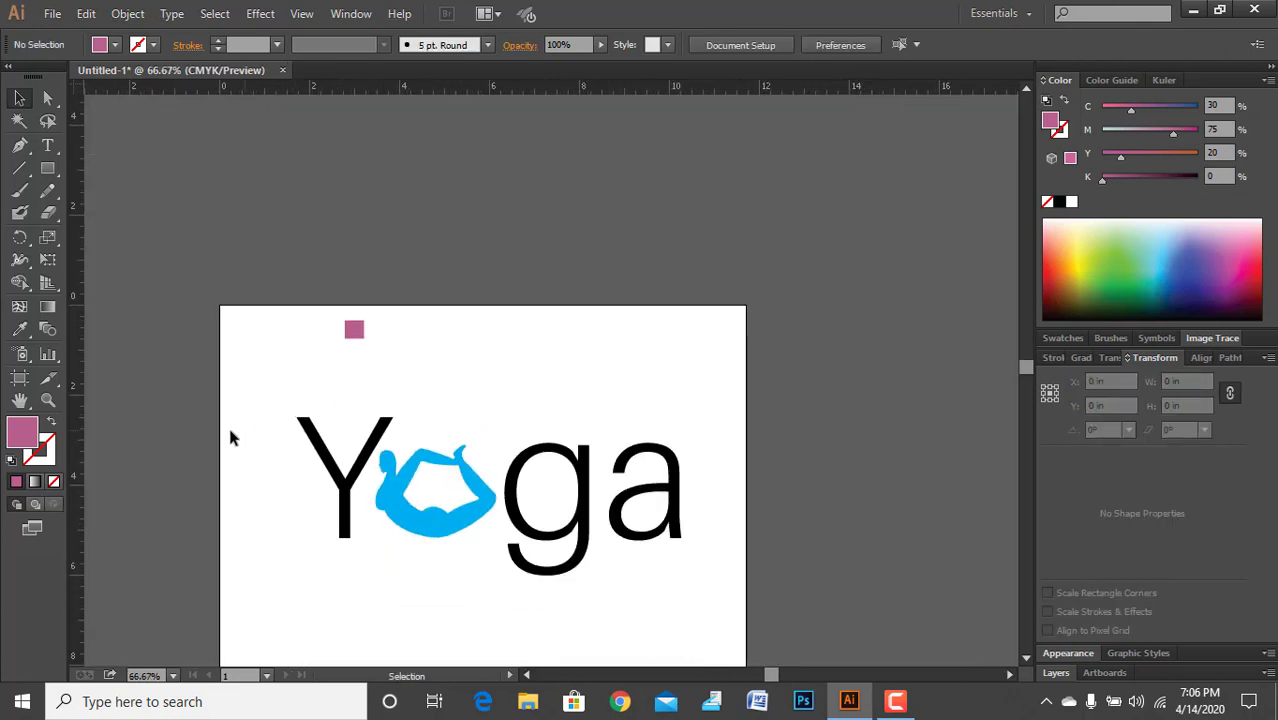
left_click_drag(230, 437, 707, 607)
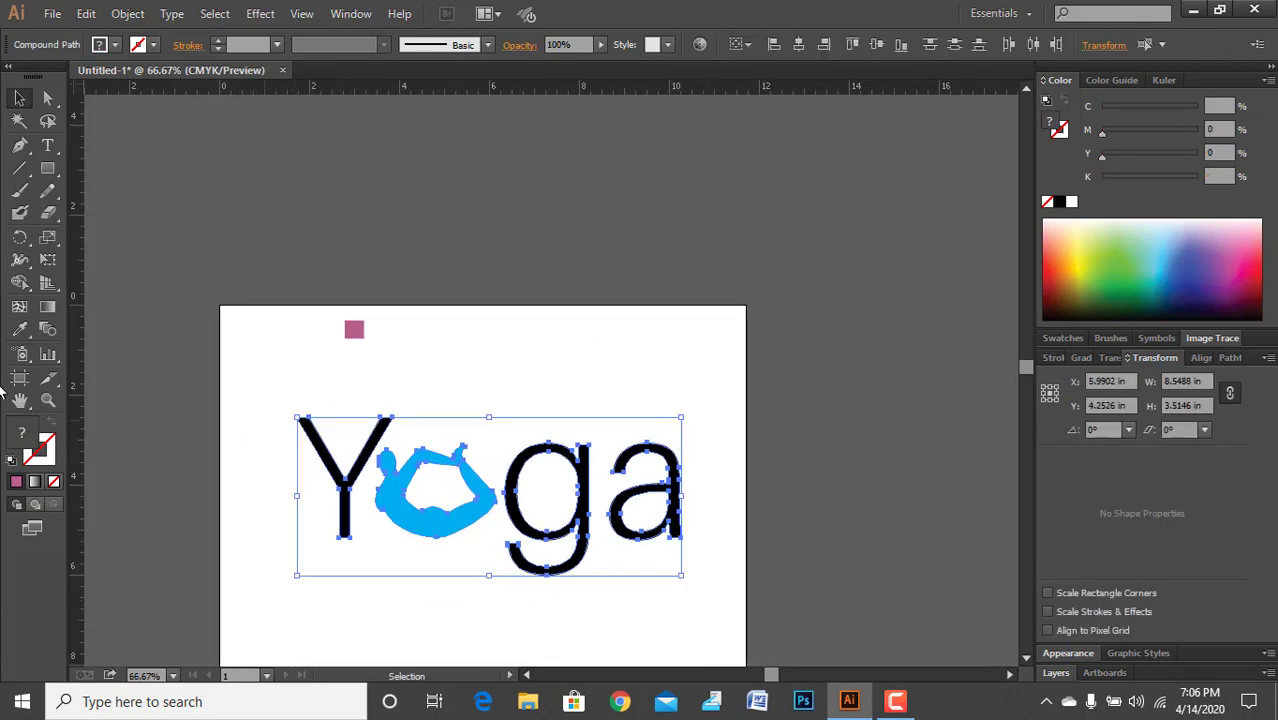
left_click(20, 329)
left_click(354, 330)
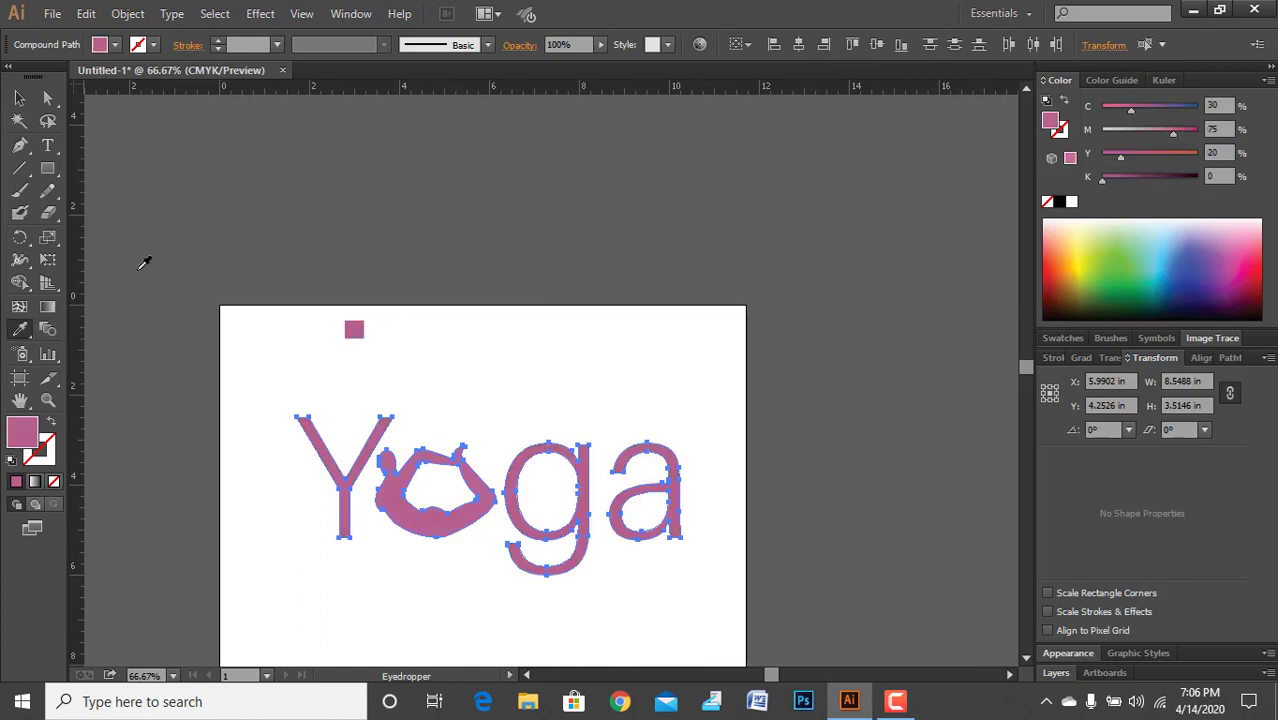
left_click(23, 98)
left_click(273, 236)
scroll(317, 280, "down", 2)
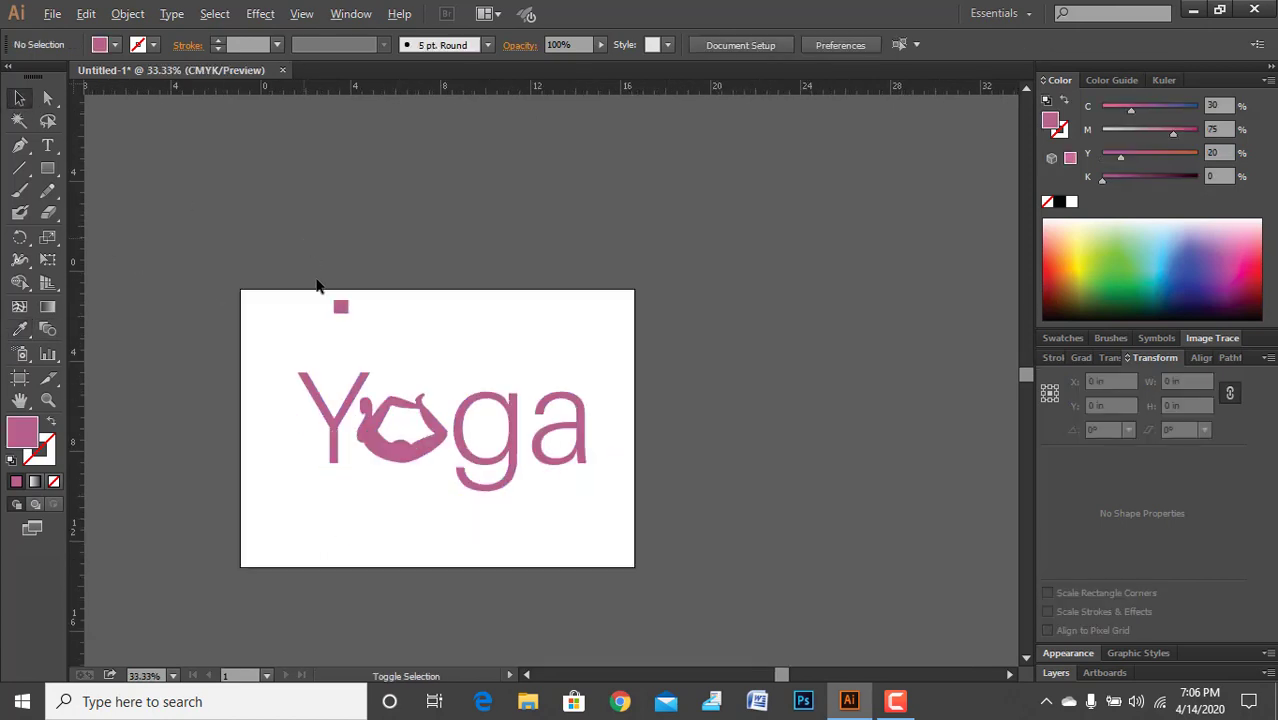
Delete the small color sample rectangle above the logo
scroll(358, 332, "up", 3)
left_click_drag(379, 238, 602, 350)
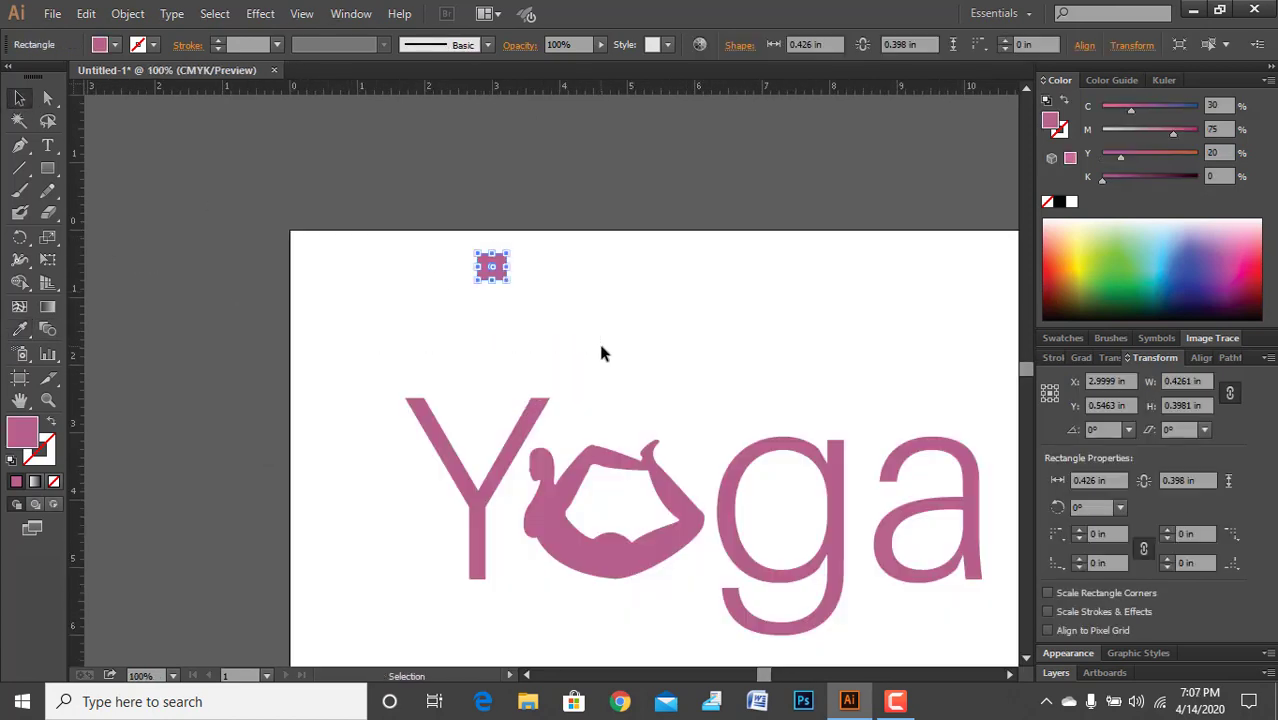
key("Delete")
key("a")
scroll(600, 349, "down", 3)
scroll(600, 349, "right", 3)
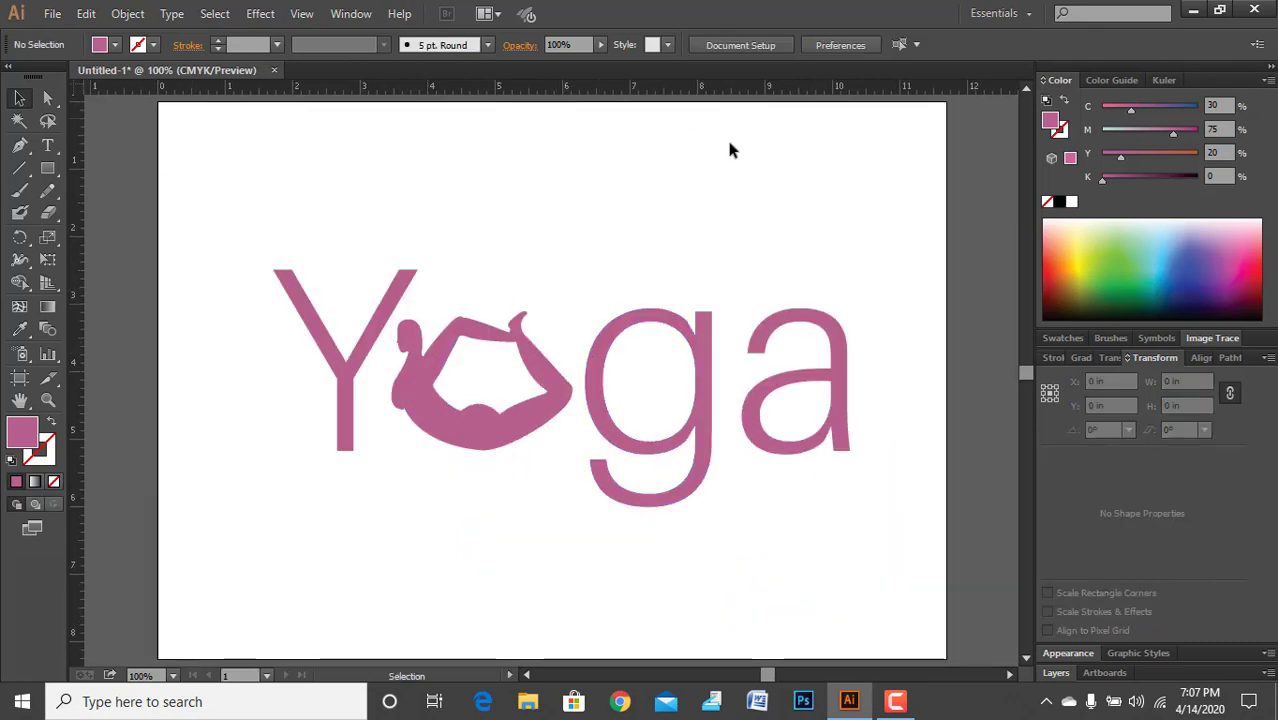
Group the letters and the yoga figure into one object and deselect it
scroll(567, 290, "down", 1)
left_click_drag(328, 270, 900, 462)
left_click(839, 422)
scroll(740, 360, "up", 1)
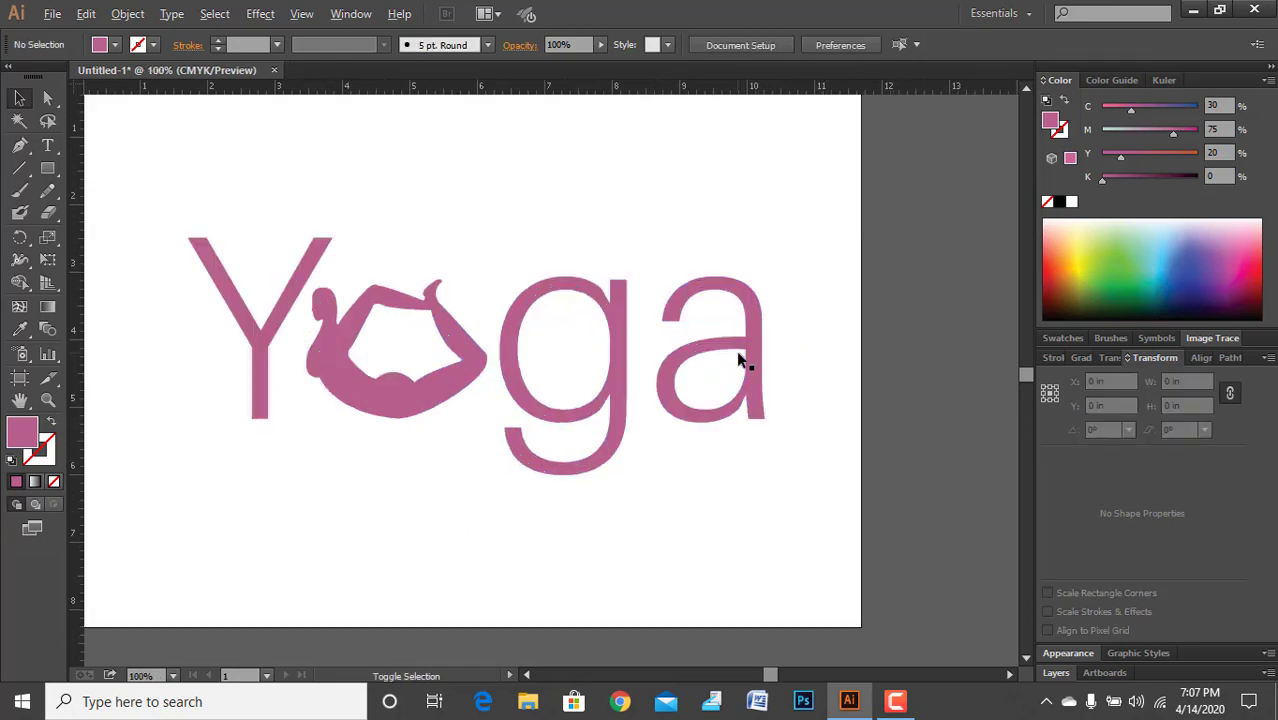
Scale the logo group down proportionally about its center to about 7.2 in wide and deselect it
left_click(748, 300)
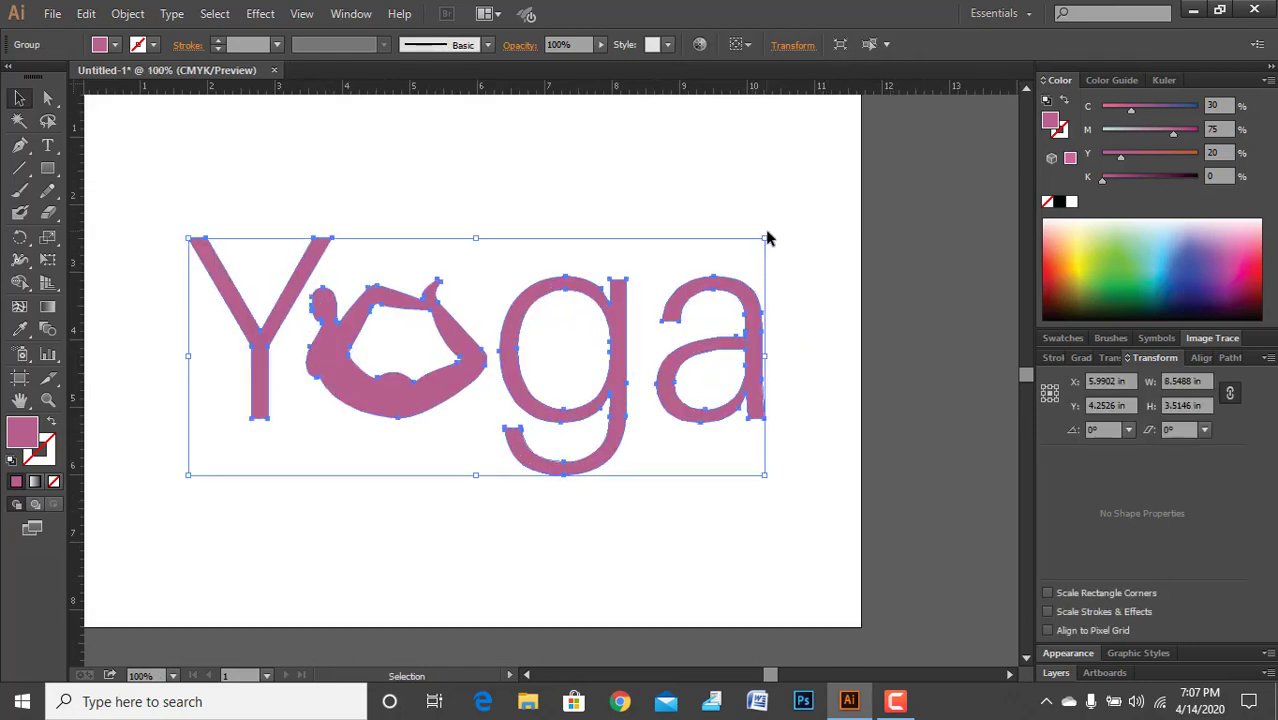
left_click_drag(764, 238, 736, 251)
left_click(805, 268)
scroll(727, 445, "down", 1)
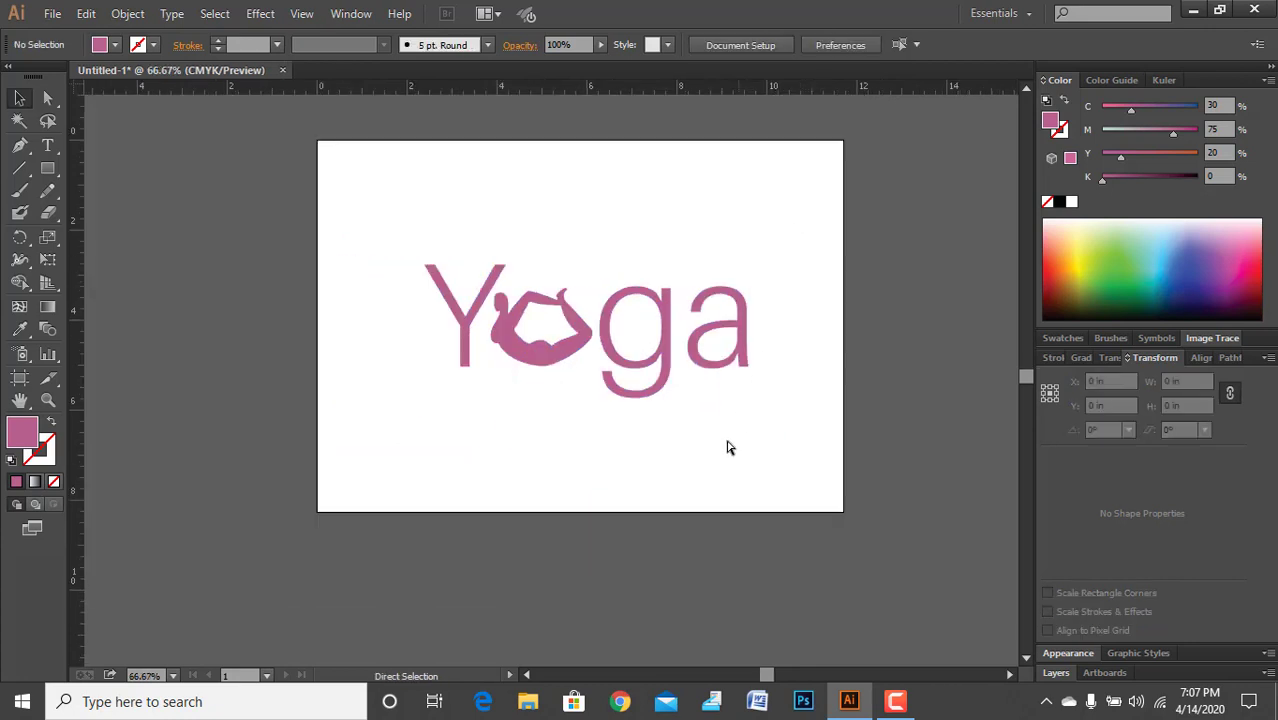
scroll(698, 380, "left", 1)
key("ctrl")
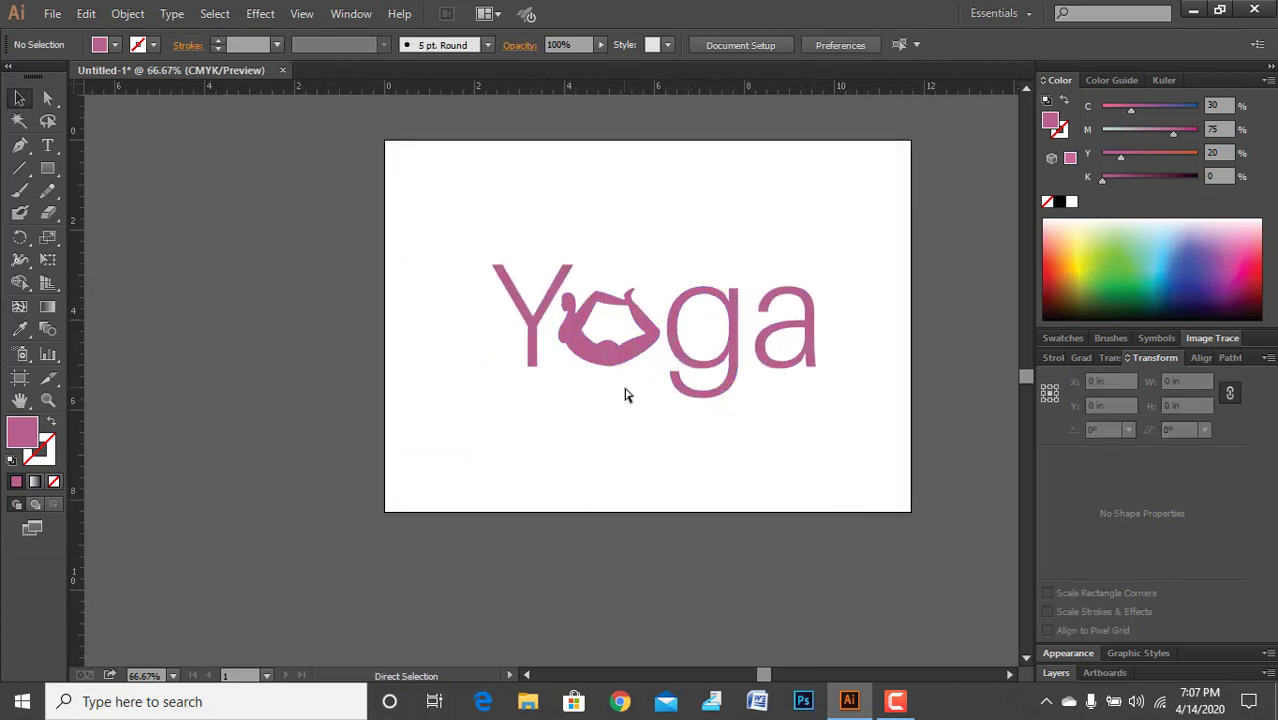
Select the logo group, display the alignment options, and deselect the group
key("ctrl+1")
key("ctrl+a")
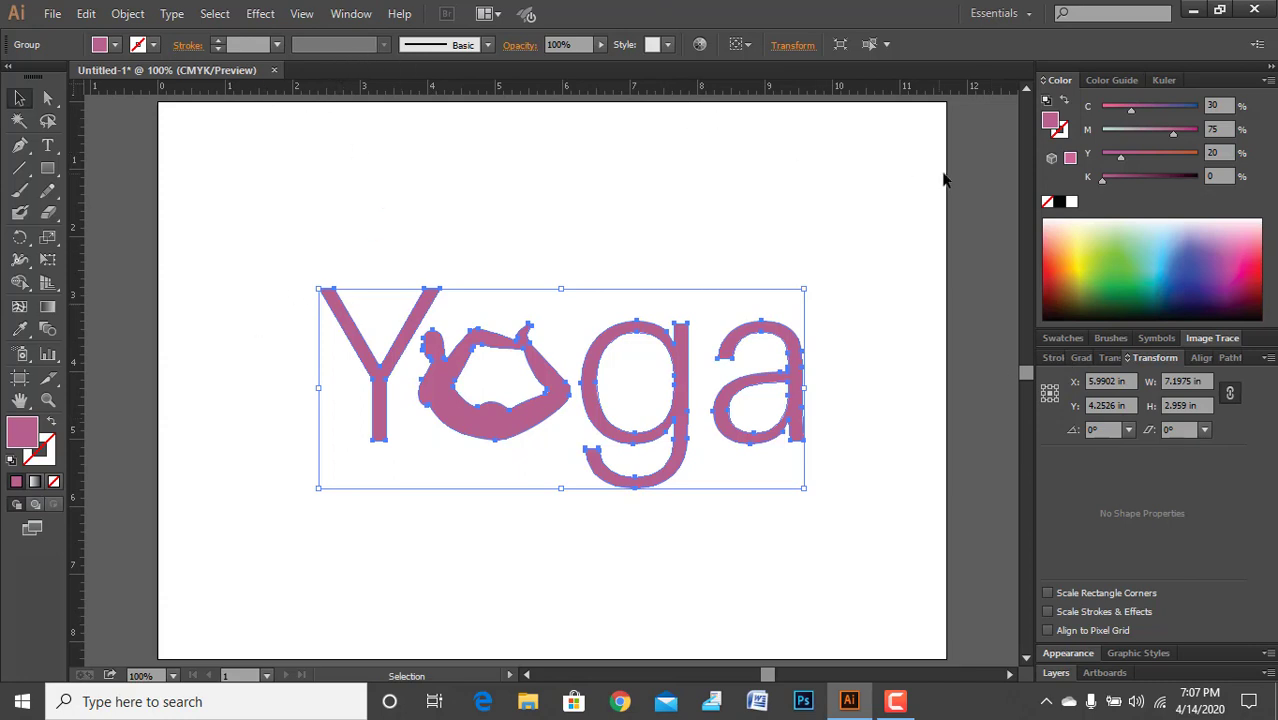
left_click(1199, 358)
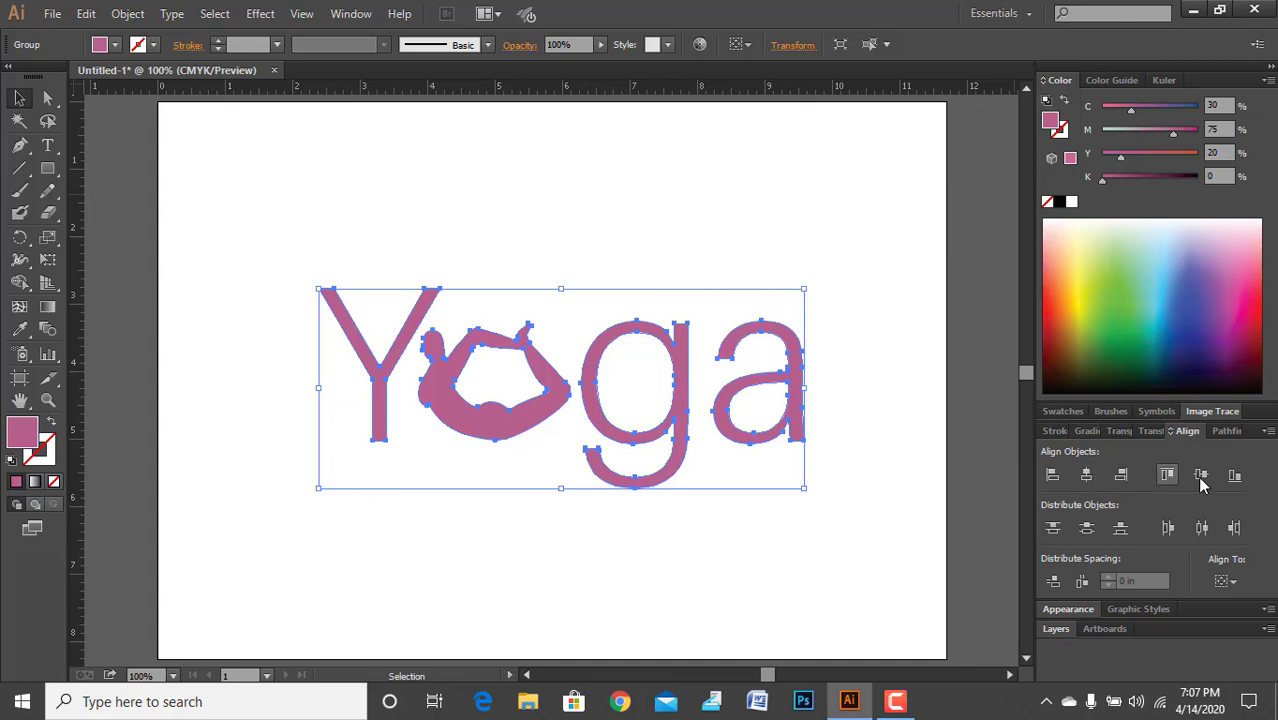
left_click(945, 316)
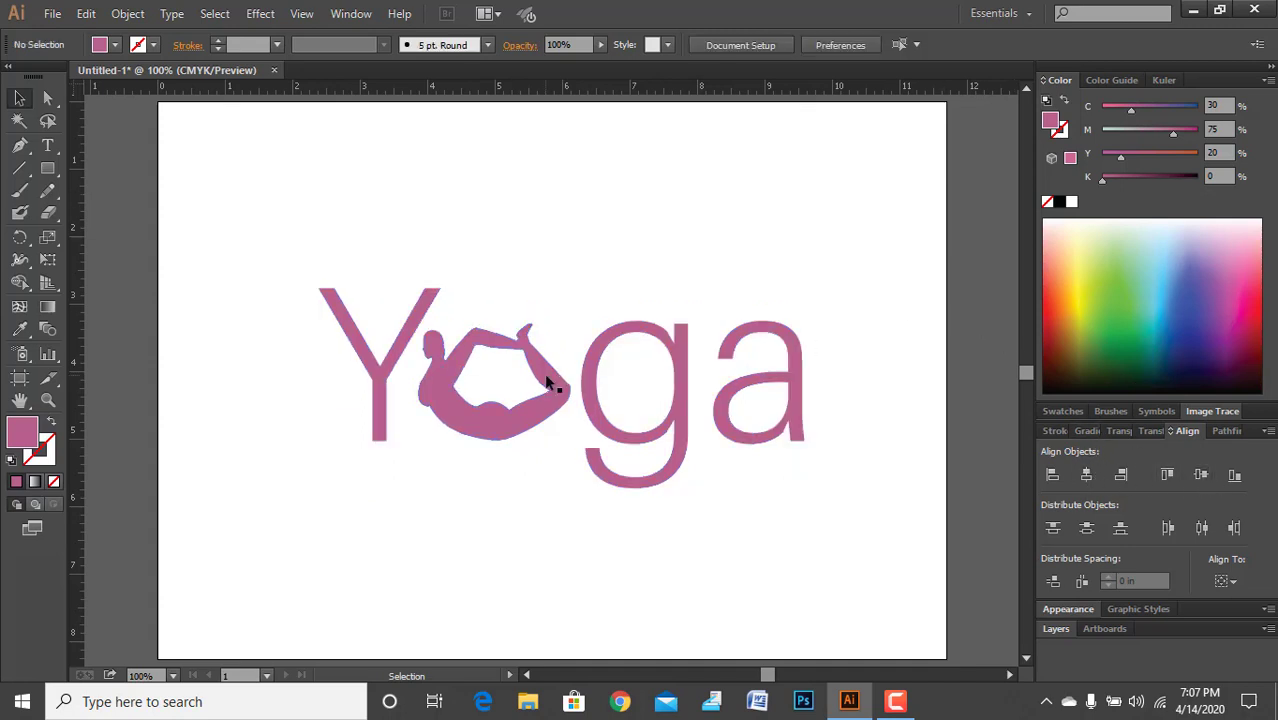
Remove the grouped Yoga logo from the artboard
scroll(547, 381, "down", 1)
scroll(465, 442, "left", 1)
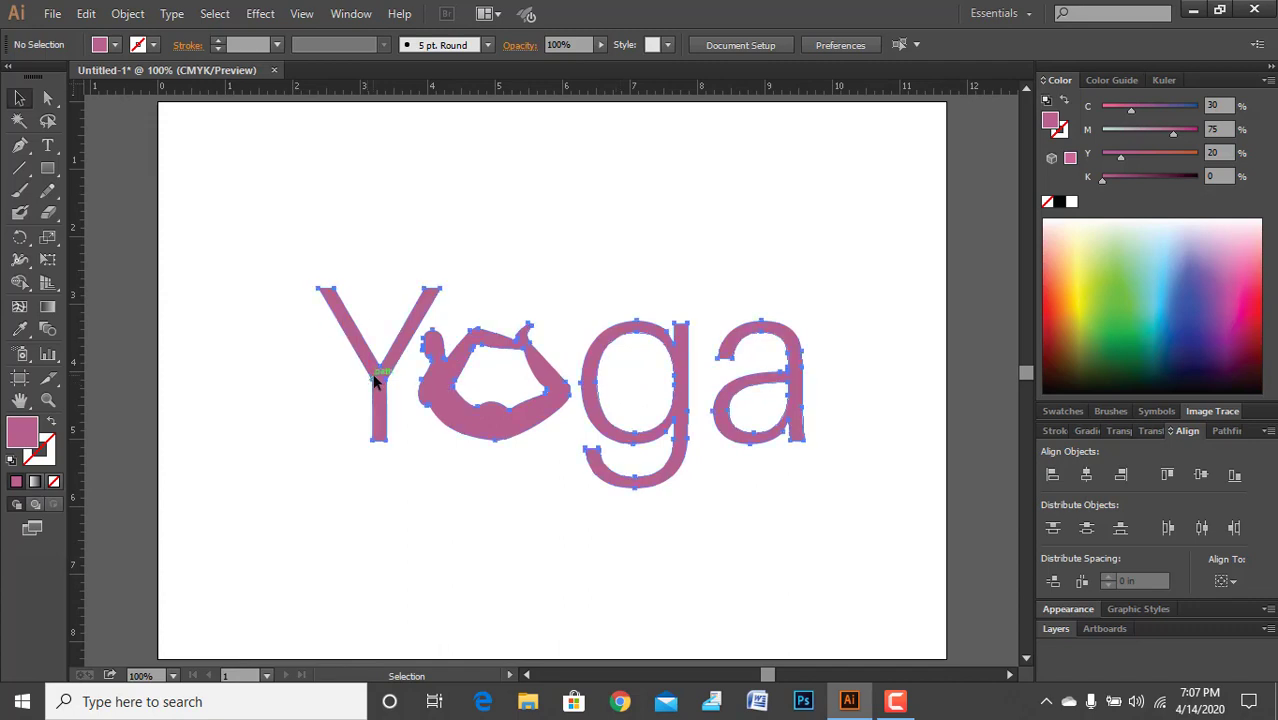
left_click(375, 381)
key("Delete")
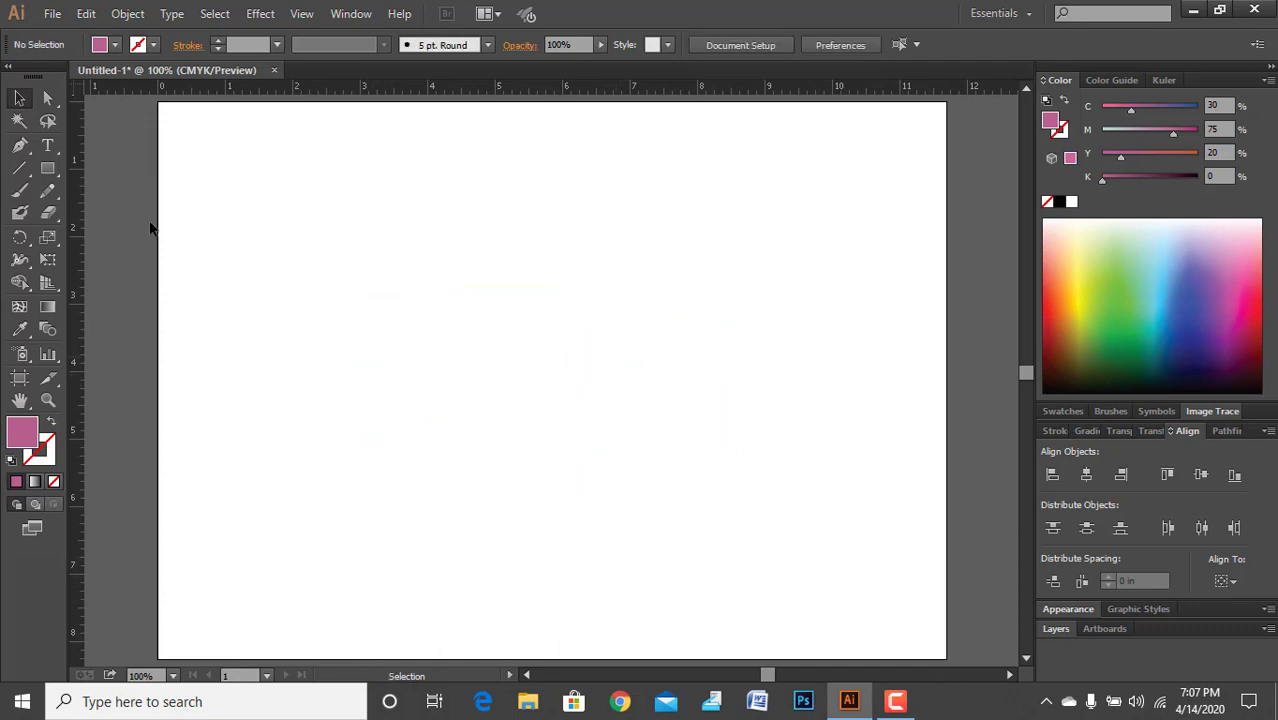
Draw a background rectangle covering the entire artboard, 11.693 by 8.268 in
left_click(47, 169)
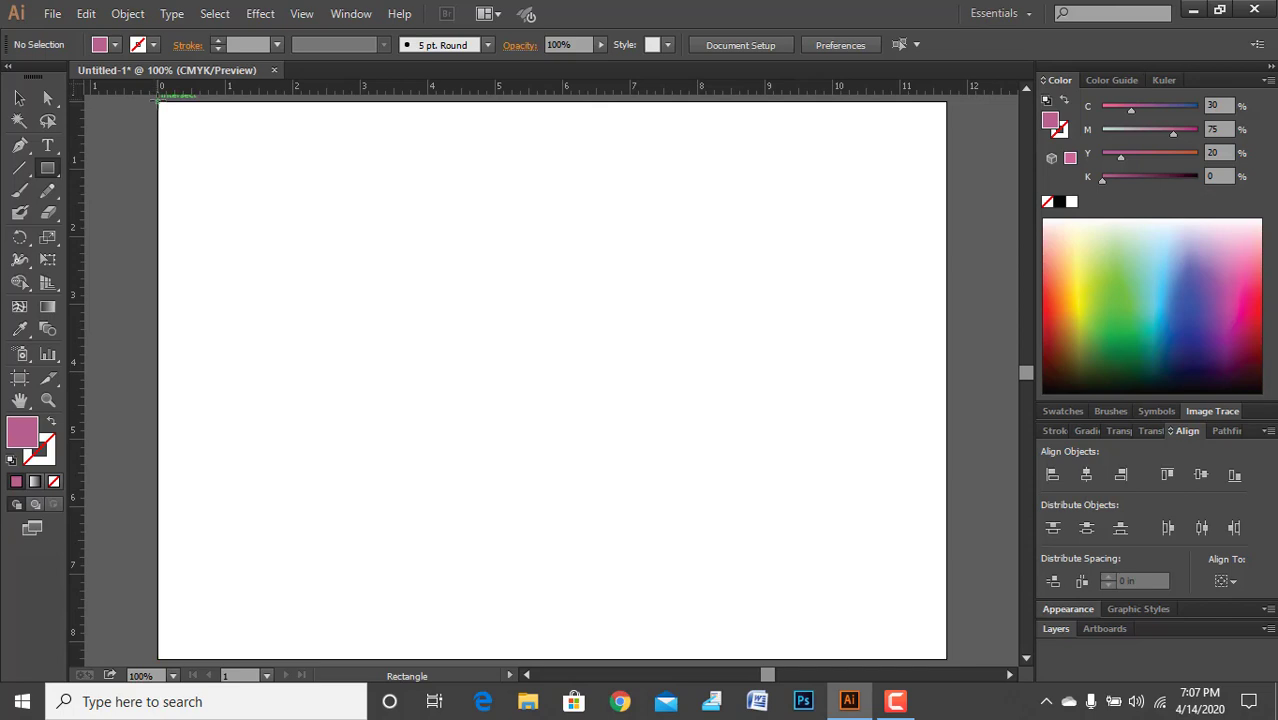
left_click_drag(158, 100, 935, 650)
scroll(100, 185, "down", 1)
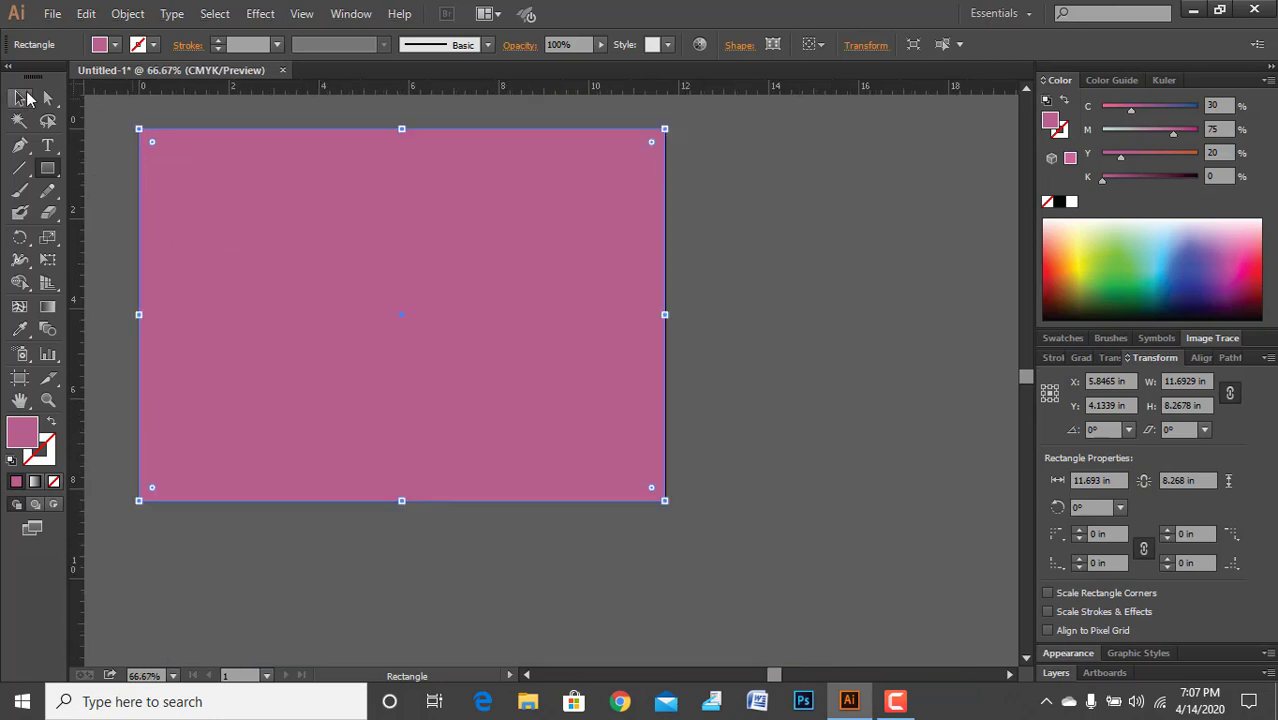
Fill the artboard-sized background rectangle with white and deselect it
left_click(23, 97)
left_click(114, 44)
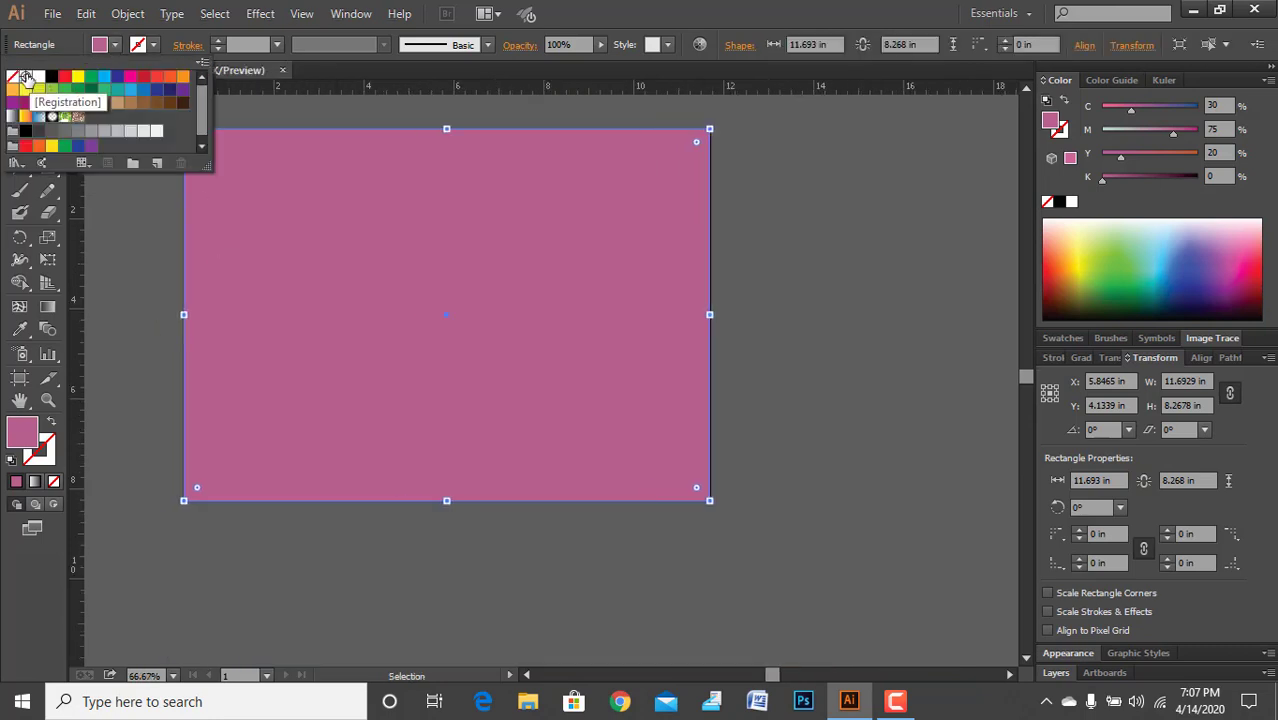
left_click(38, 77)
left_click(145, 280)
left_click(145, 280)
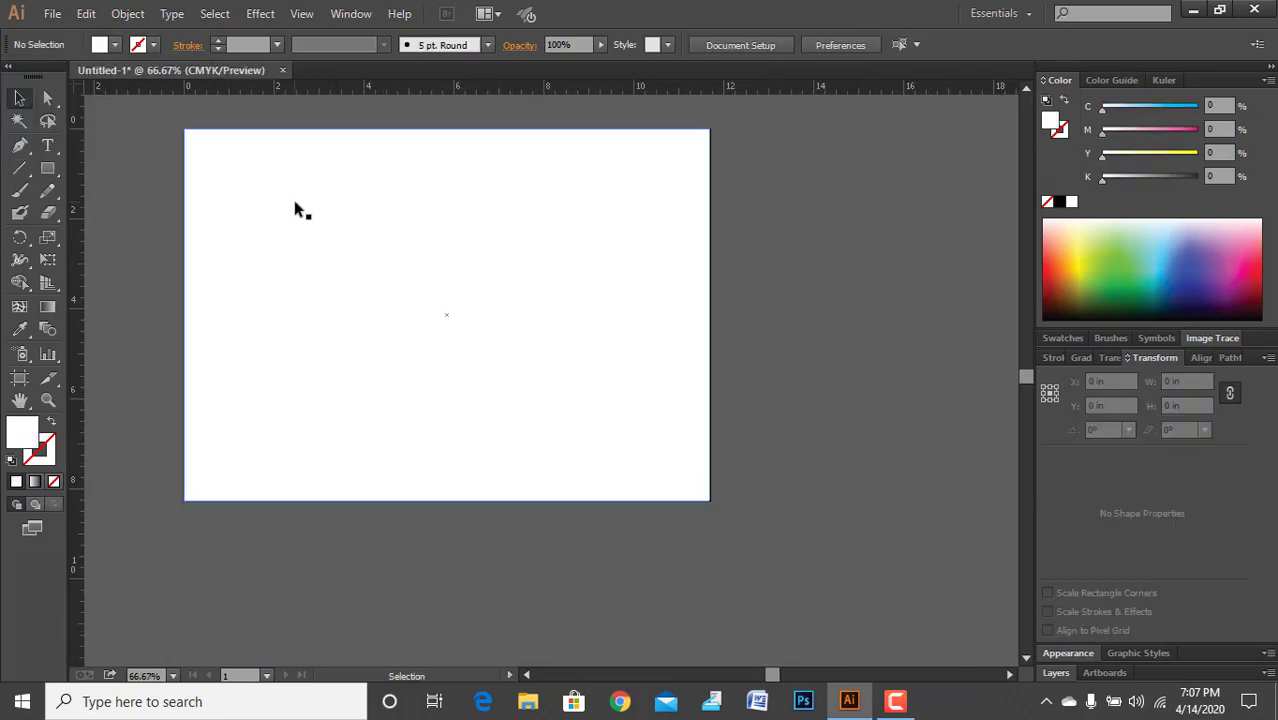
Convert the white background rectangle into a flat gradient mesh with 3 rows and 3 columns, and deselect it
left_click(295, 204)
left_click(127, 13)
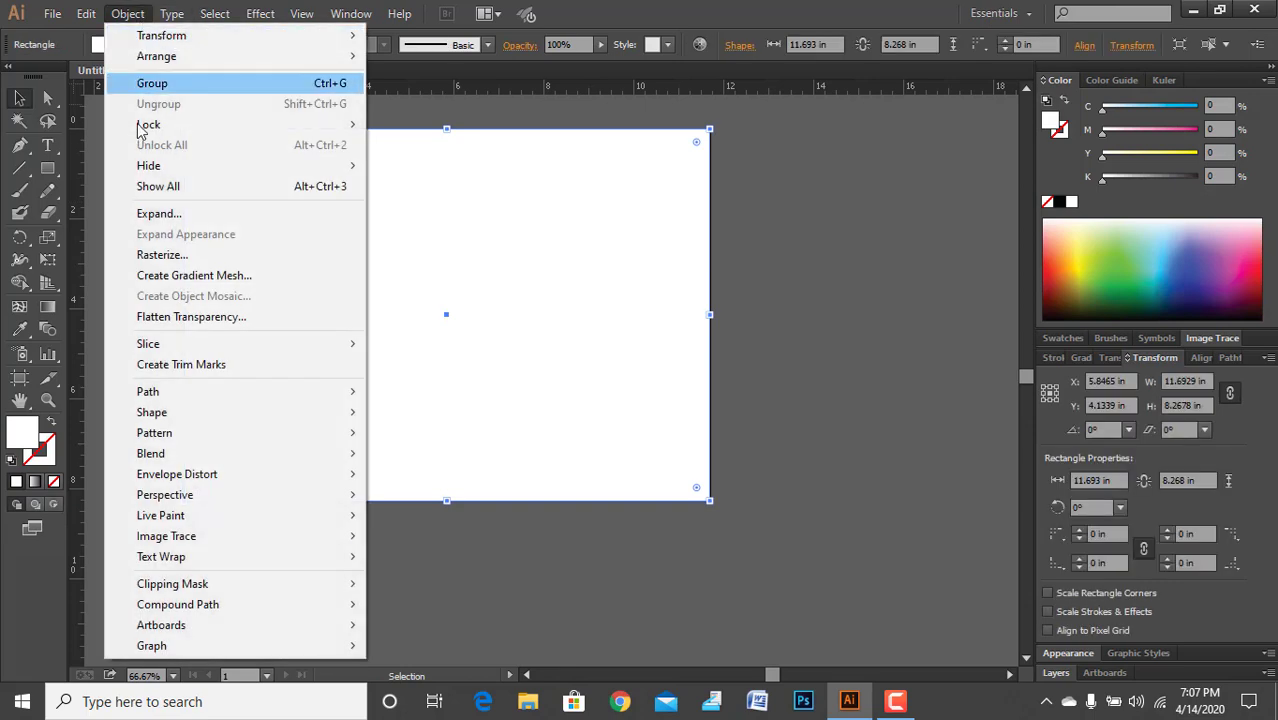
left_click(178, 280)
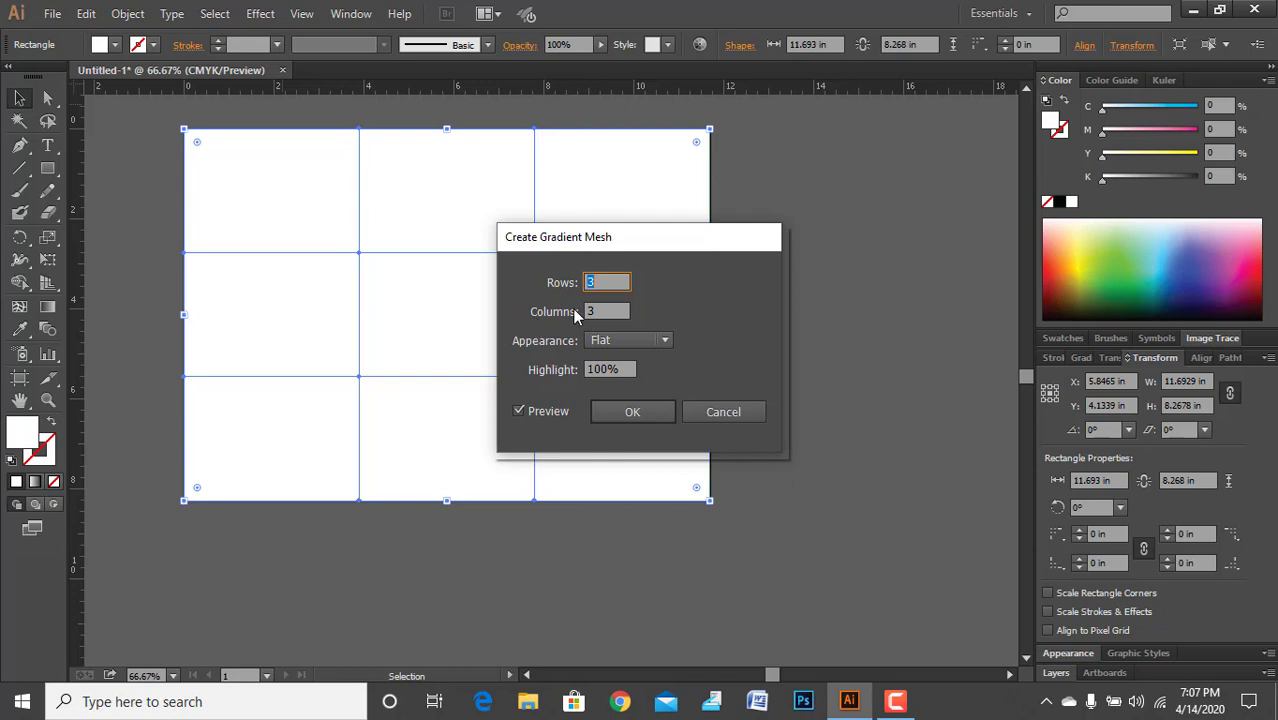
left_click(645, 413)
key("a")
scroll(185, 300, "up", 1)
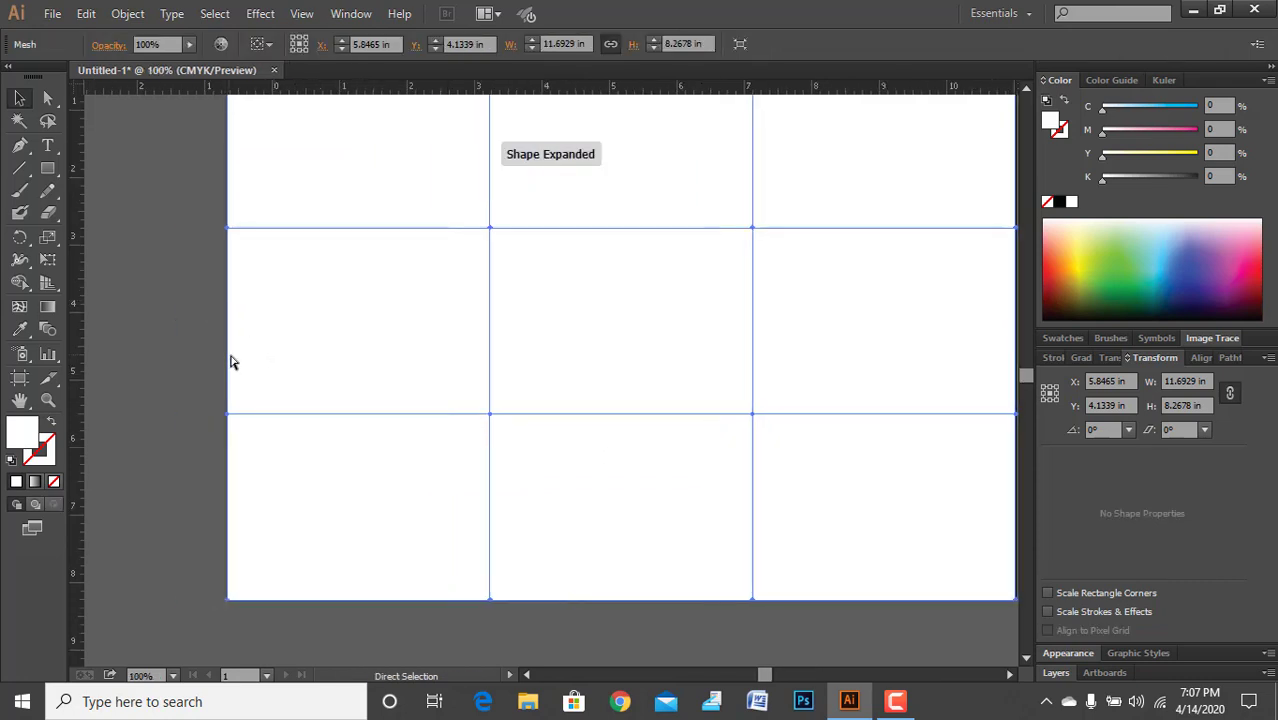
key("v")
scroll(230, 362, "down", 1)
left_click(178, 277)
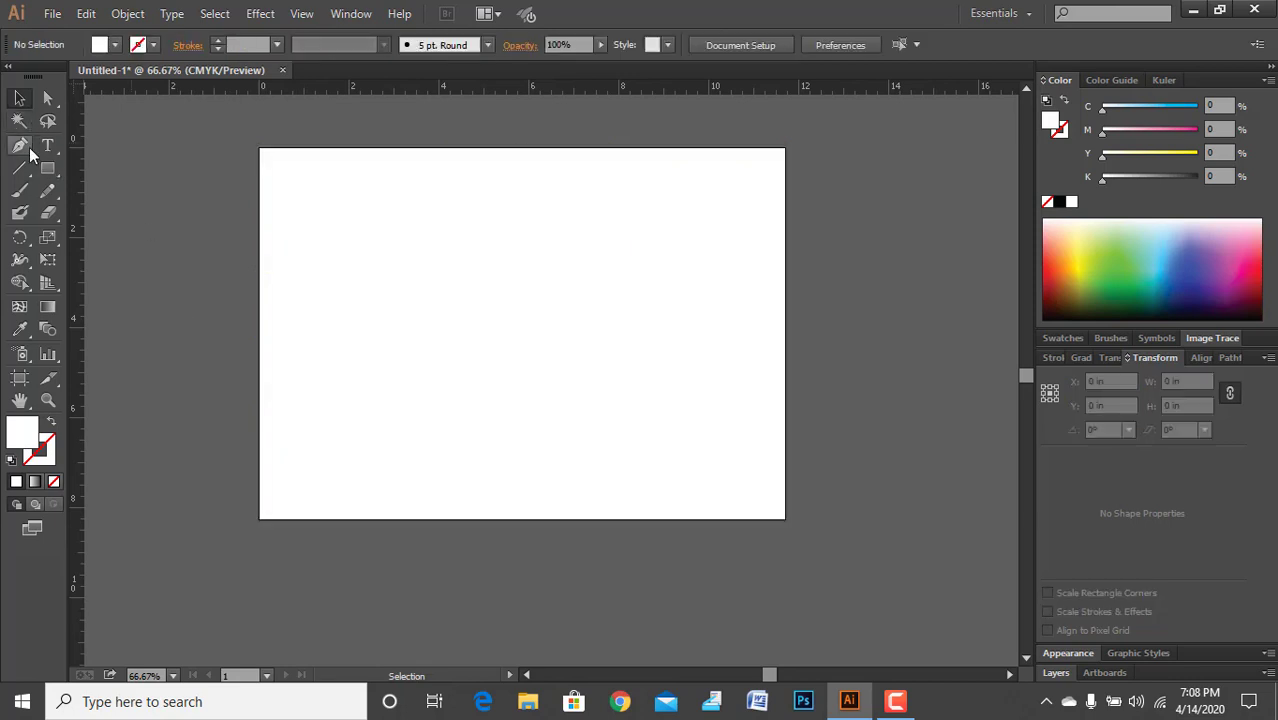
Select the mesh points along the background's left edge and undo back to the plain pinkish-purple rectangle
left_click(46, 97)
left_click_drag(236, 134, 300, 555)
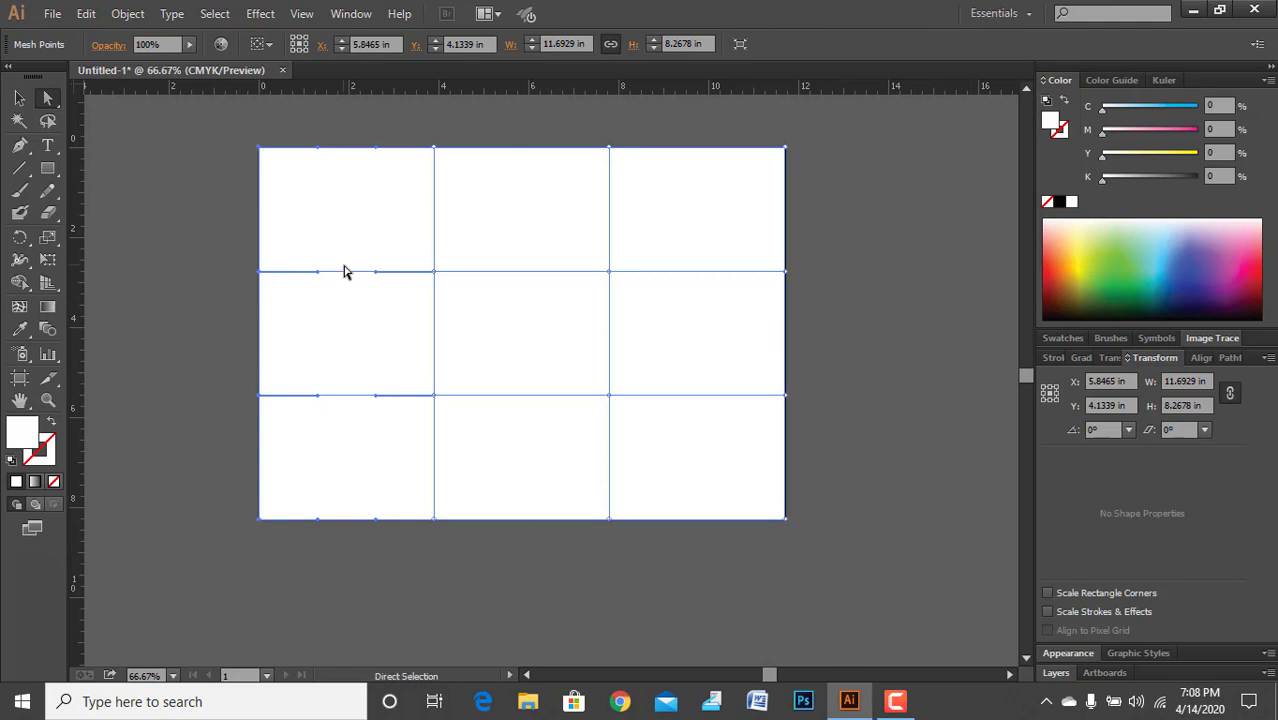
key("ctrl+z")
key("ctrl+z")
key("ctrl+z")
key("ctrl+z")
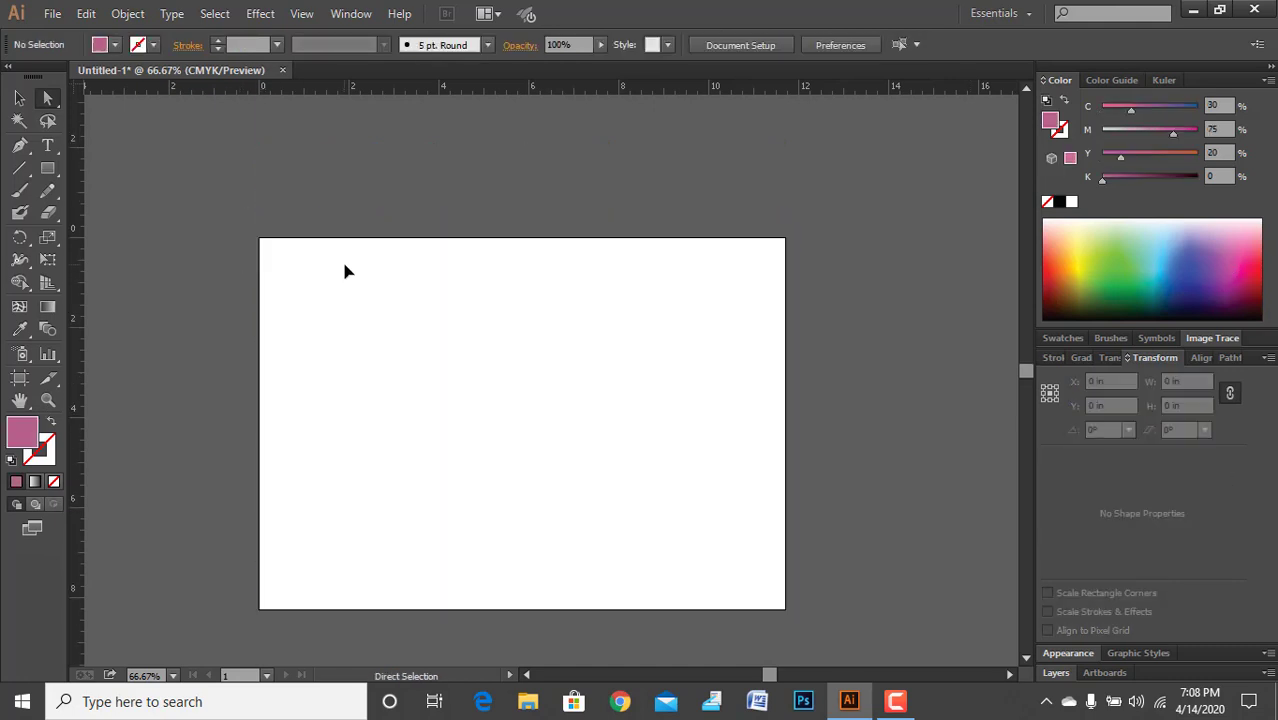
key("ctrl+shift+z")
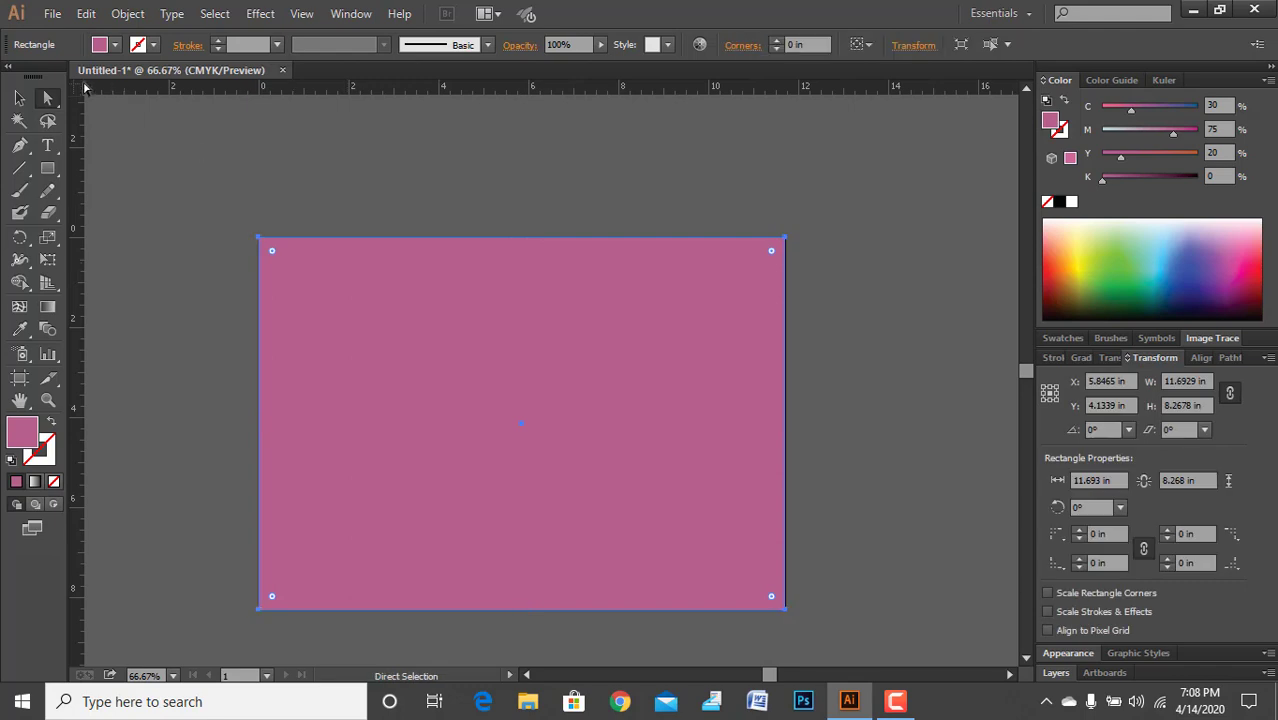
Duplicate the background rectangle as a small pinkish-purple color sample placed just above the artboard's upper-left corner
left_click(19, 97)
scroll(619, 388, "left", 2)
left_click_drag(619, 388, 436, 372)
scroll(436, 370, "down", 2)
left_click_drag(301, 202, 431, 224)
left_click(451, 168)
scroll(437, 342, "up", 1)
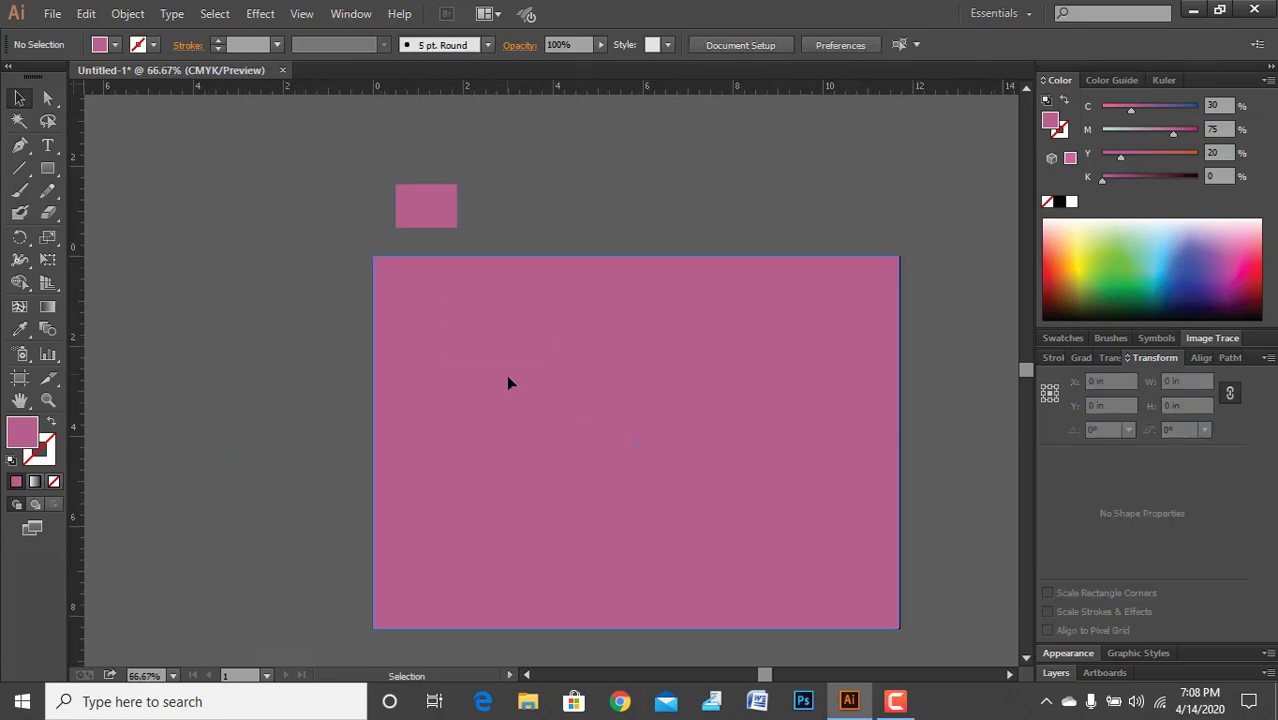
Fill the large background rectangle with white and convert it into a flat gradient mesh with 3 rows and 3 columns
left_click(506, 374)
left_click(100, 44)
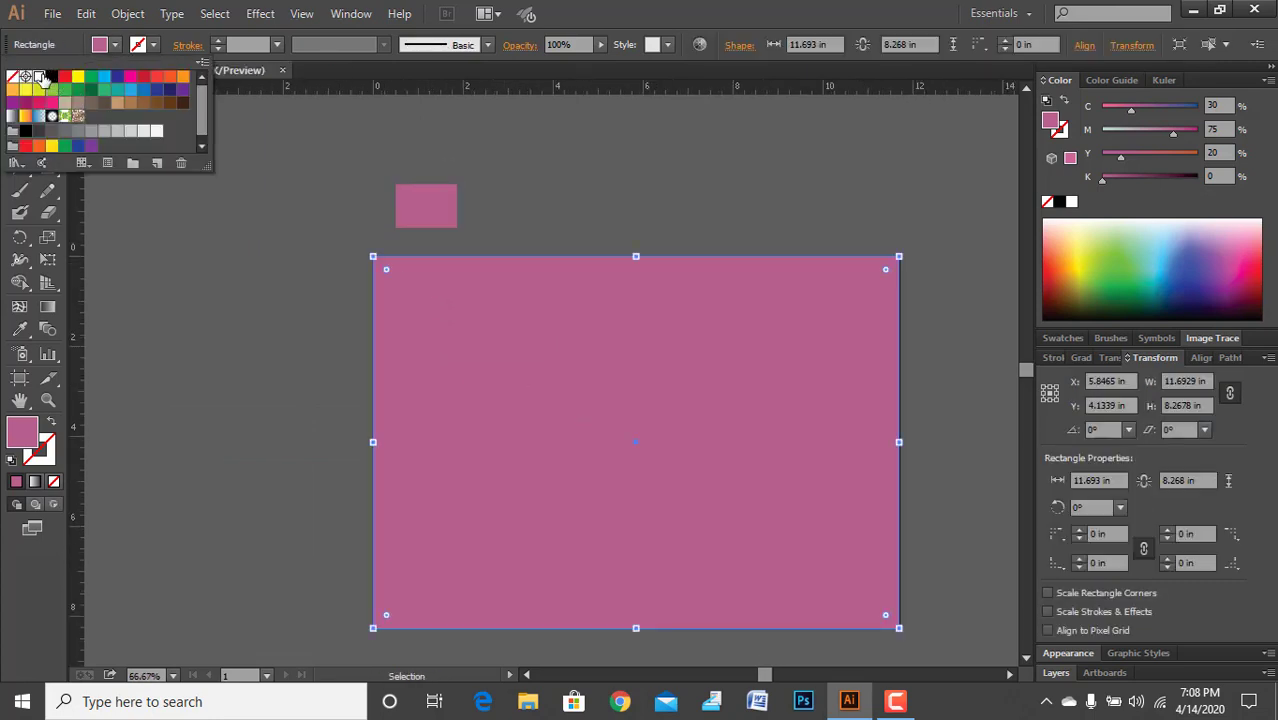
left_click(38, 76)
left_click(183, 402)
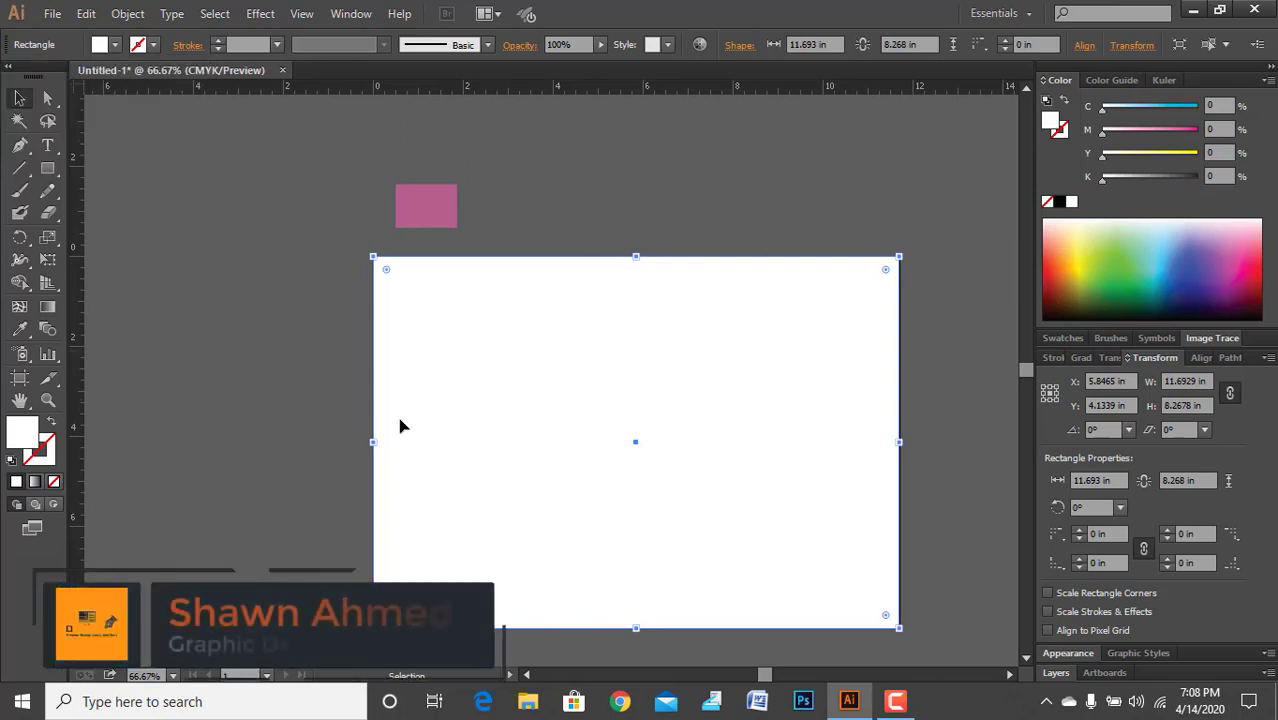
left_click(127, 13)
left_click(180, 275)
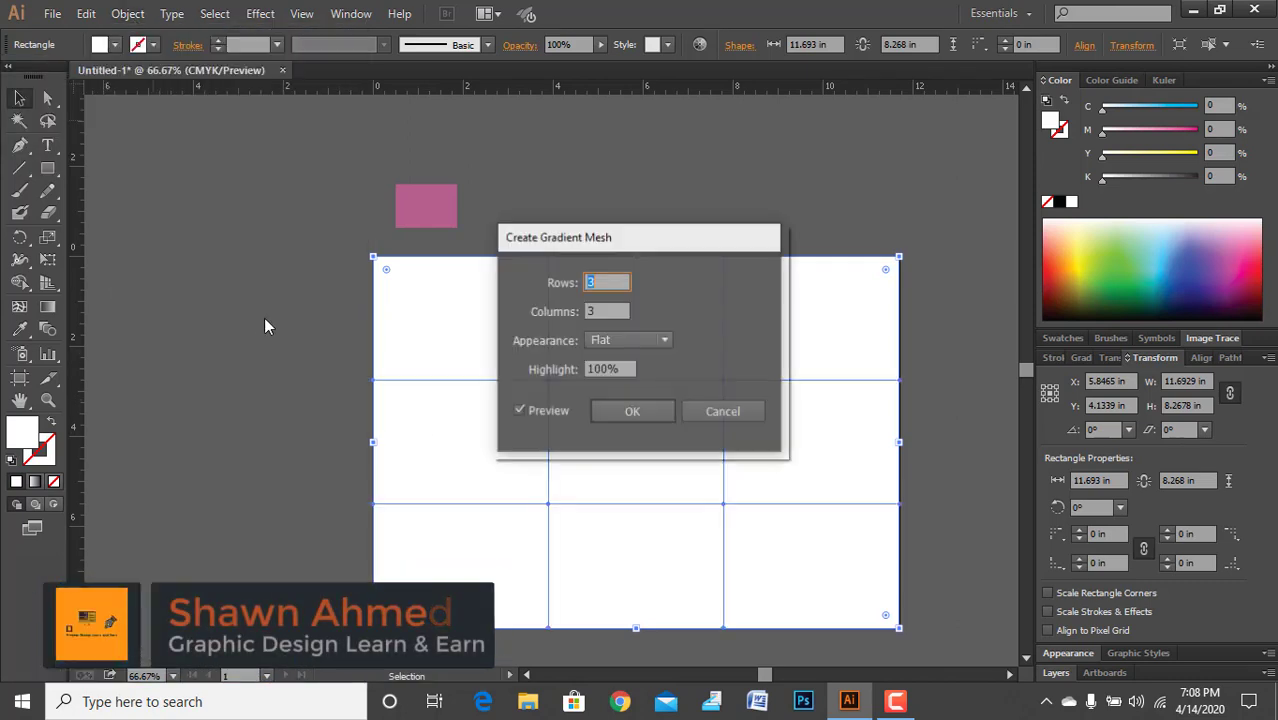
left_click(614, 414)
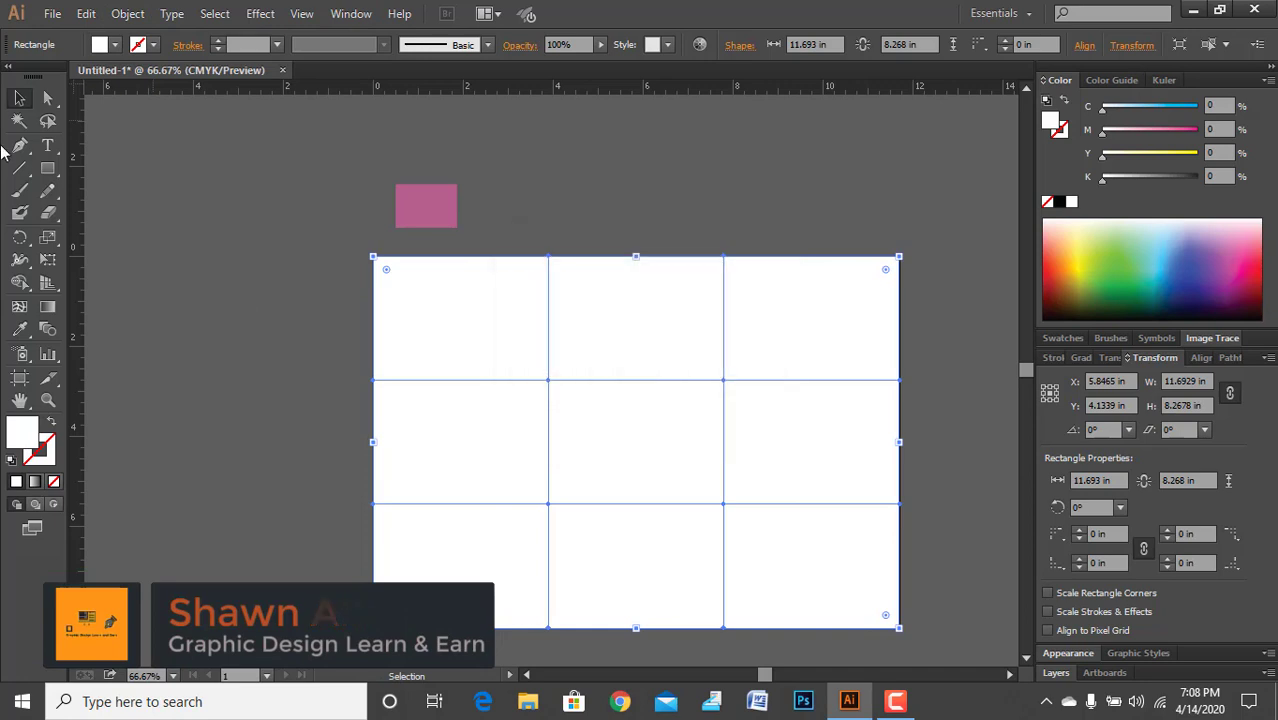
Color the mesh points along the background's left edge with the pinkish purple sampled from the small rectangle
left_click(48, 97)
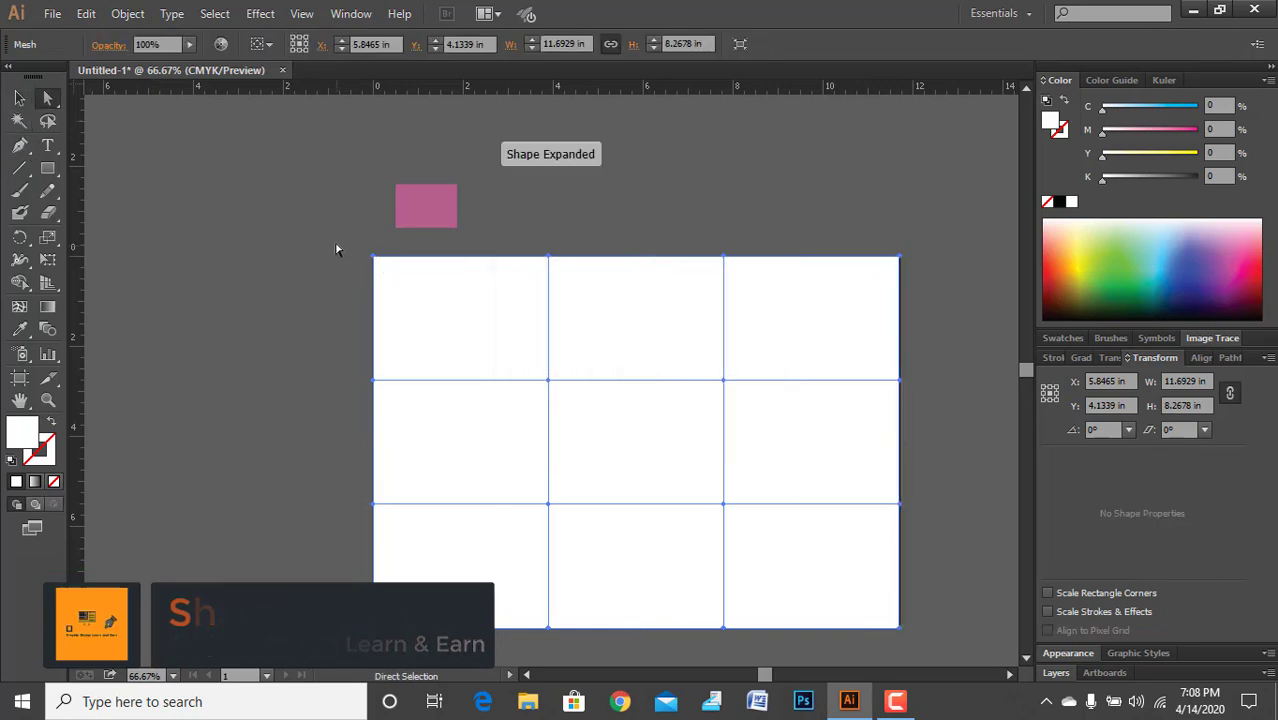
left_click_drag(337, 237, 391, 645)
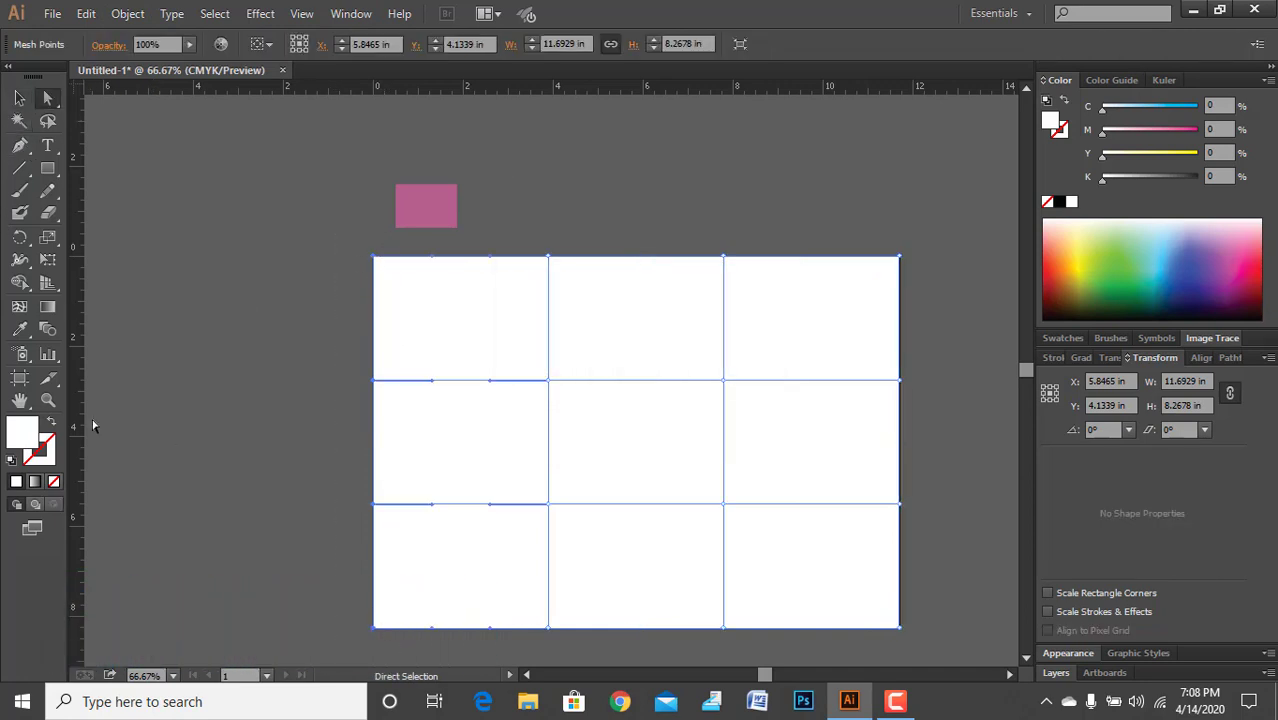
left_click(20, 330)
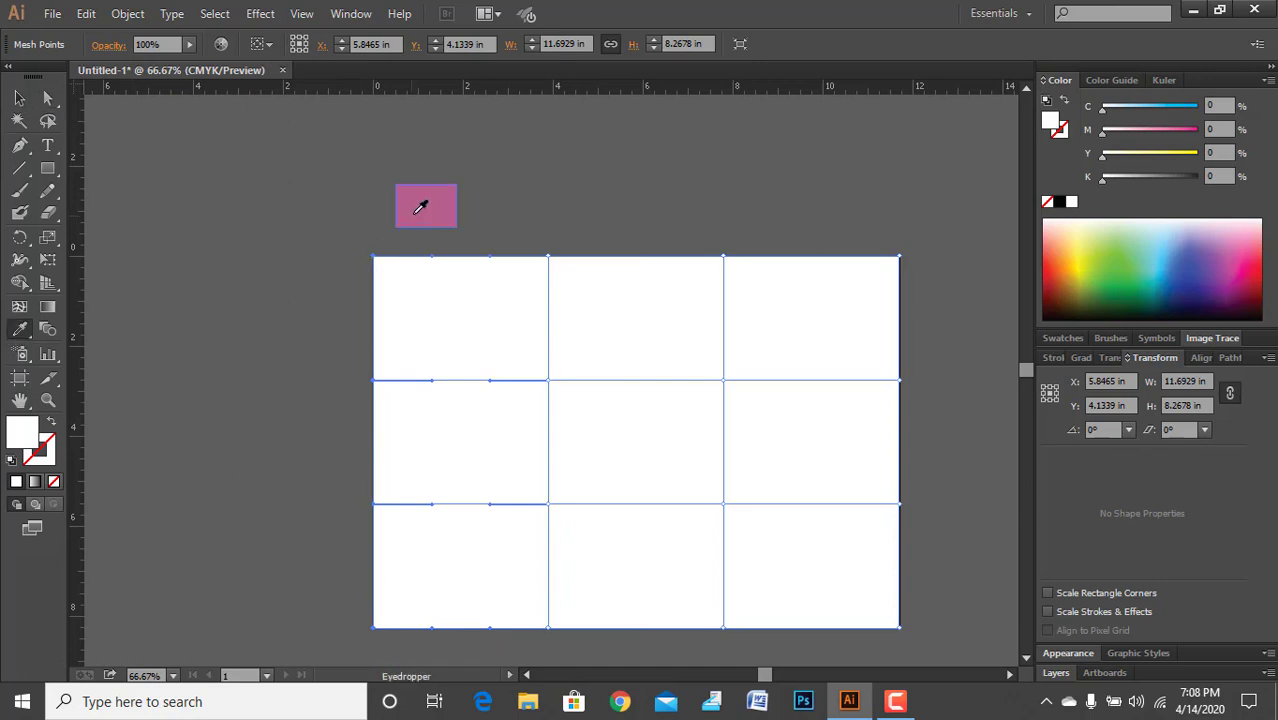
left_click(426, 196)
left_click(19, 97)
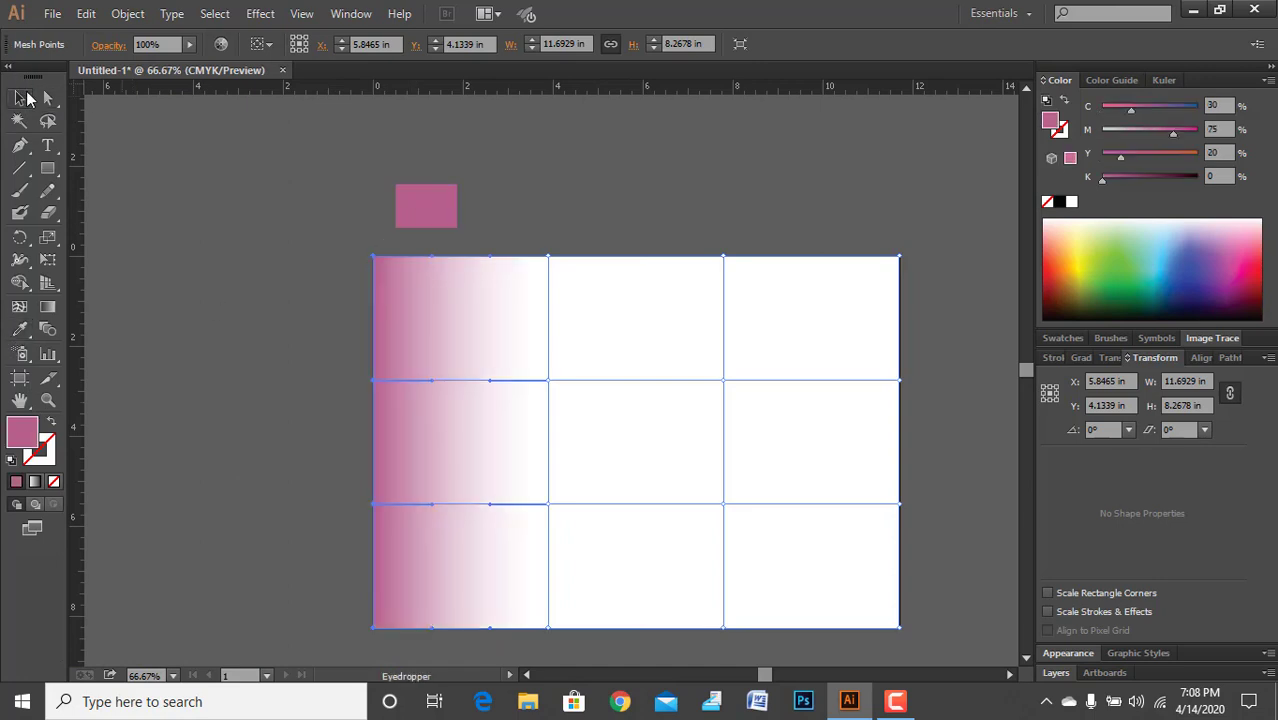
Apply the small rectangle's sampled pinkish purple to the mesh points along the background's top edge
left_click(47, 97)
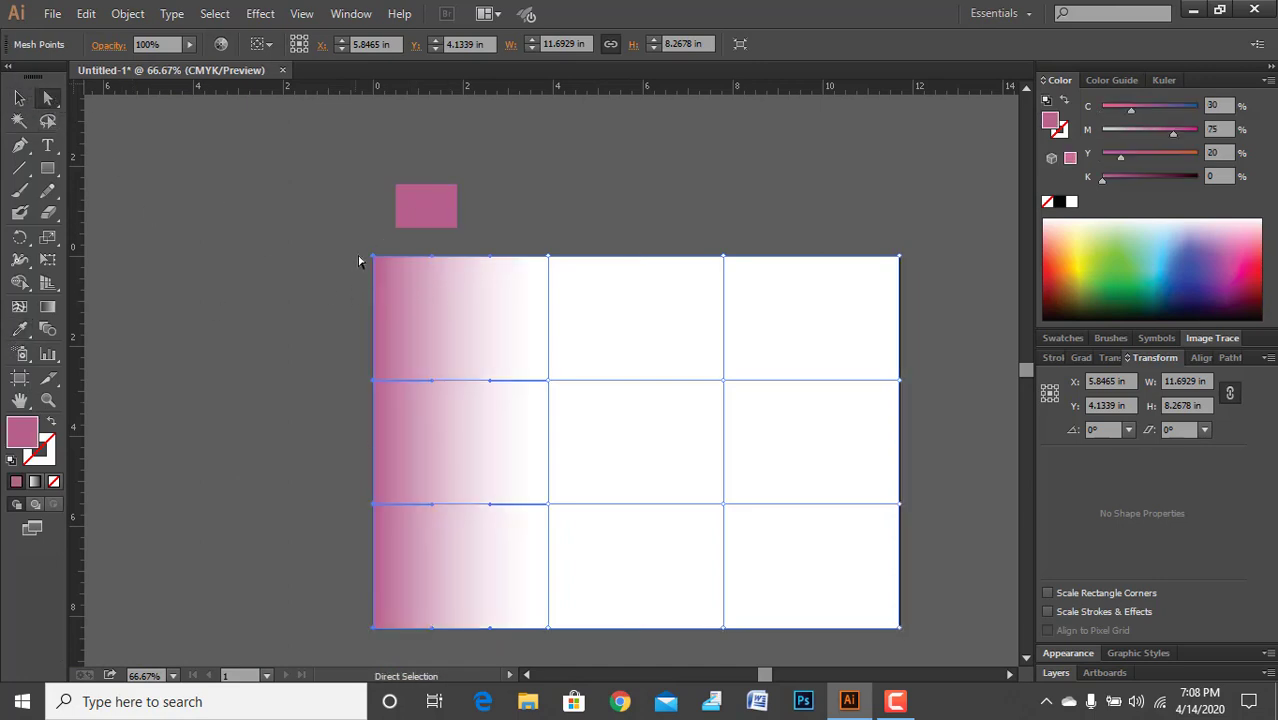
left_click_drag(418, 280, 953, 300)
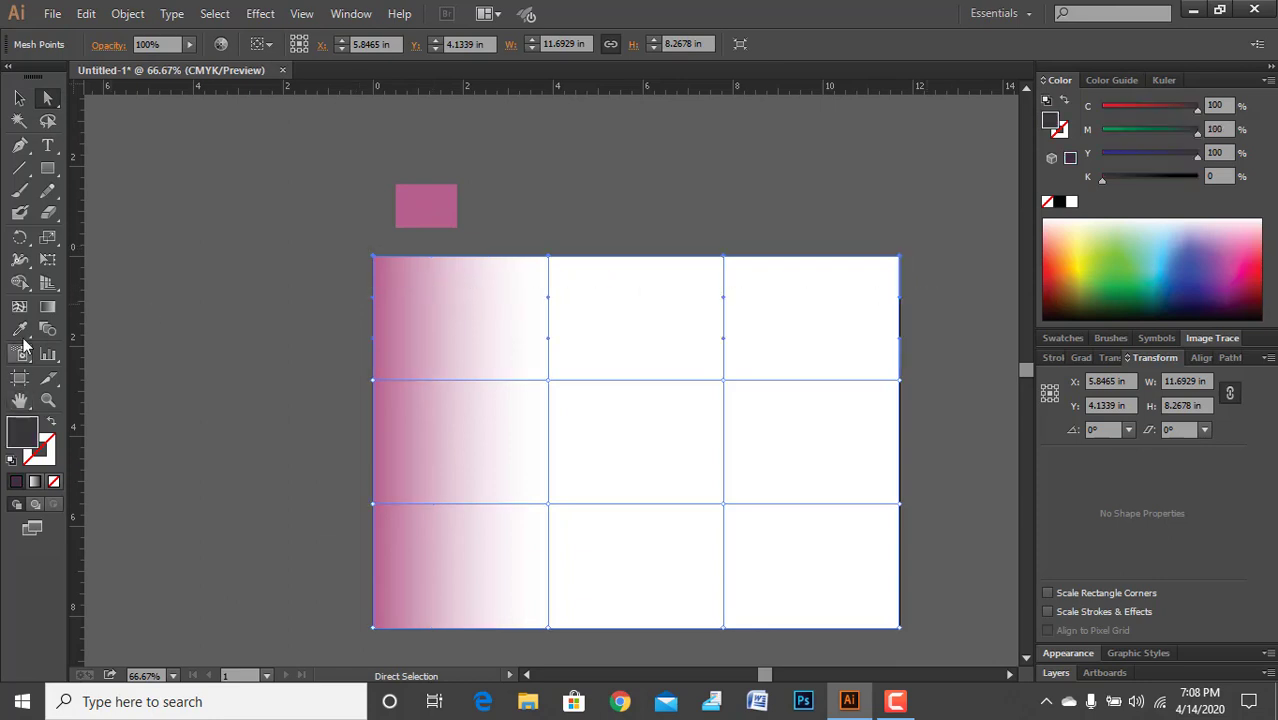
left_click(19, 329)
left_click(446, 204)
Apply the sampled pinkish purple to the mesh points along the background's right edge
left_click(48, 99)
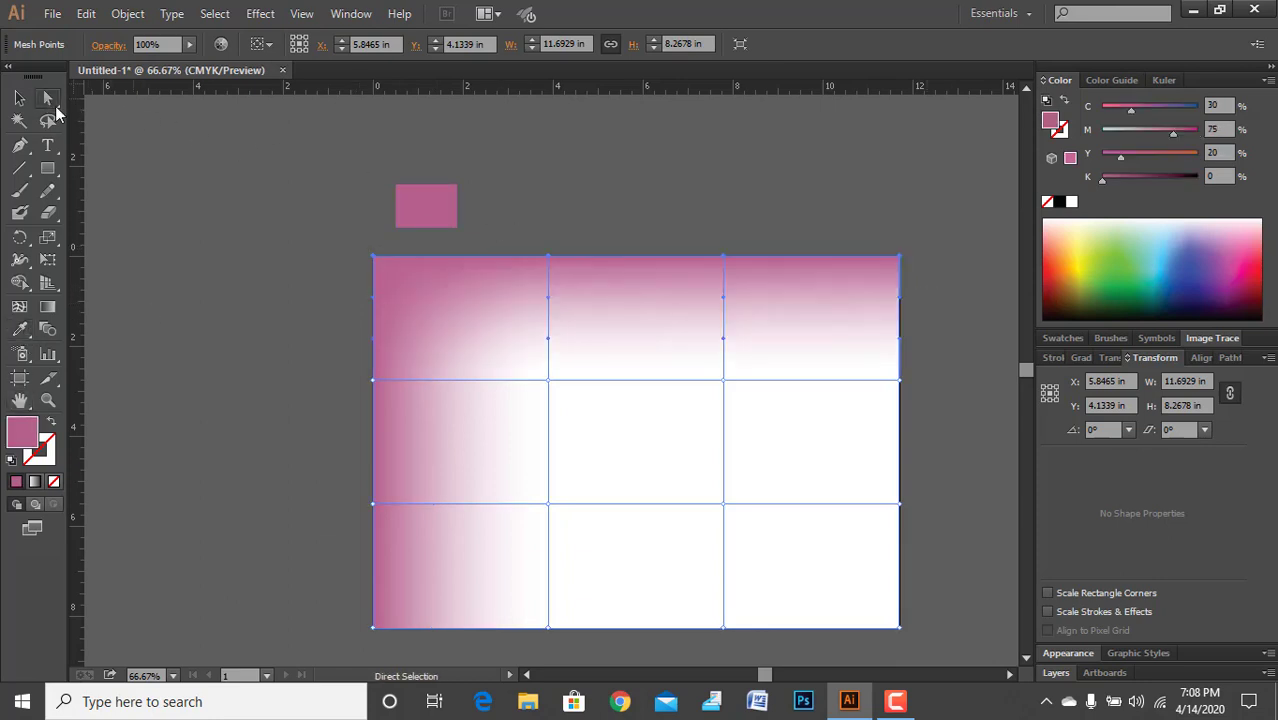
left_click_drag(872, 290, 971, 662)
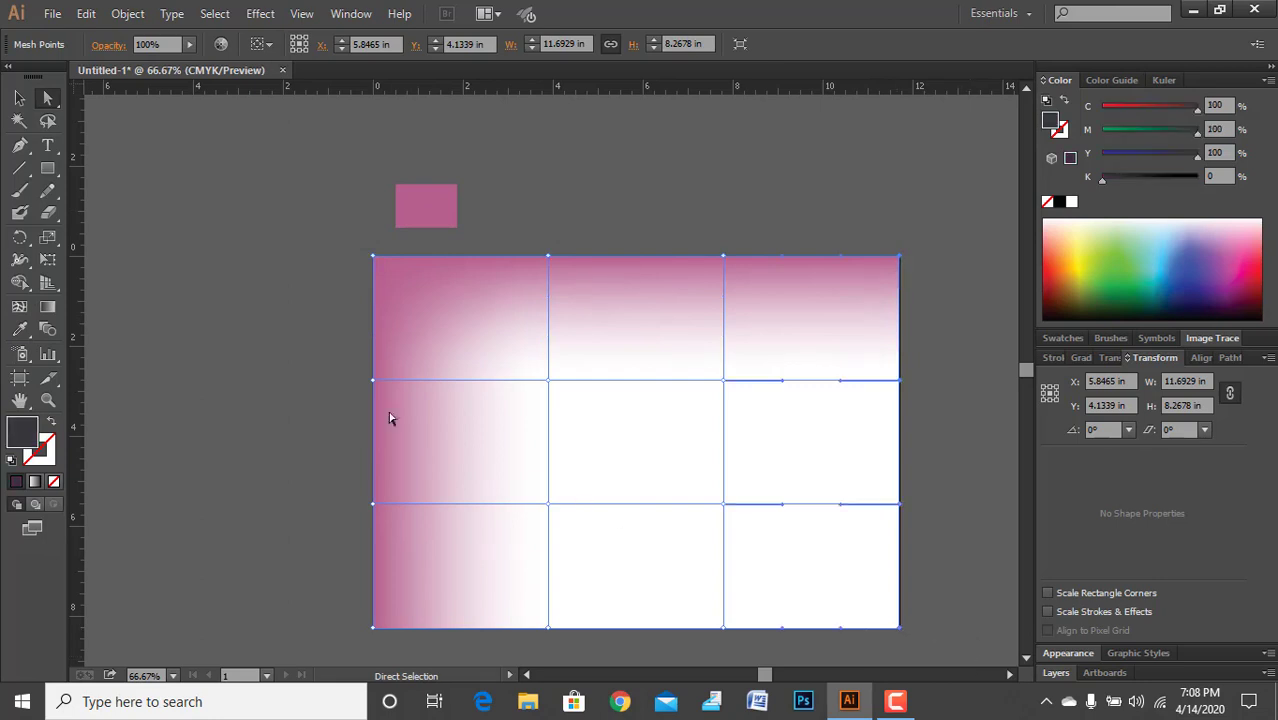
left_click(19, 329)
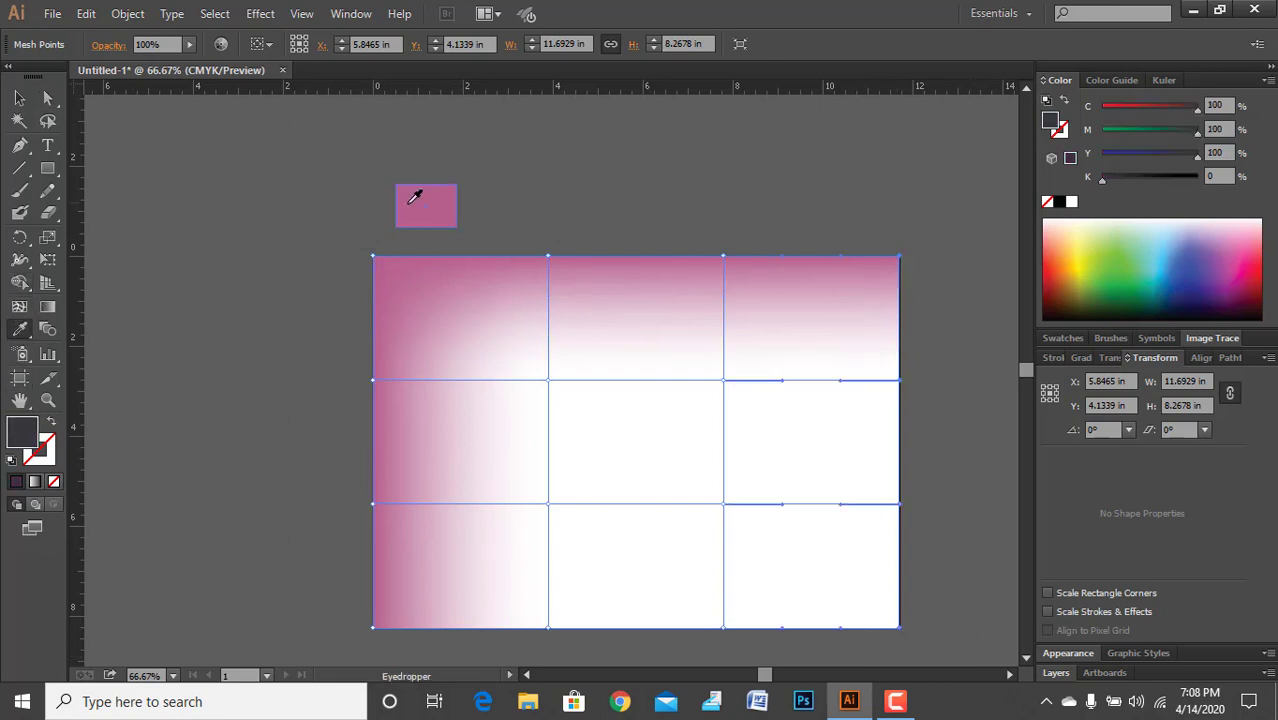
left_click(415, 197)
left_click(19, 98)
scroll(481, 342, "down", 2)
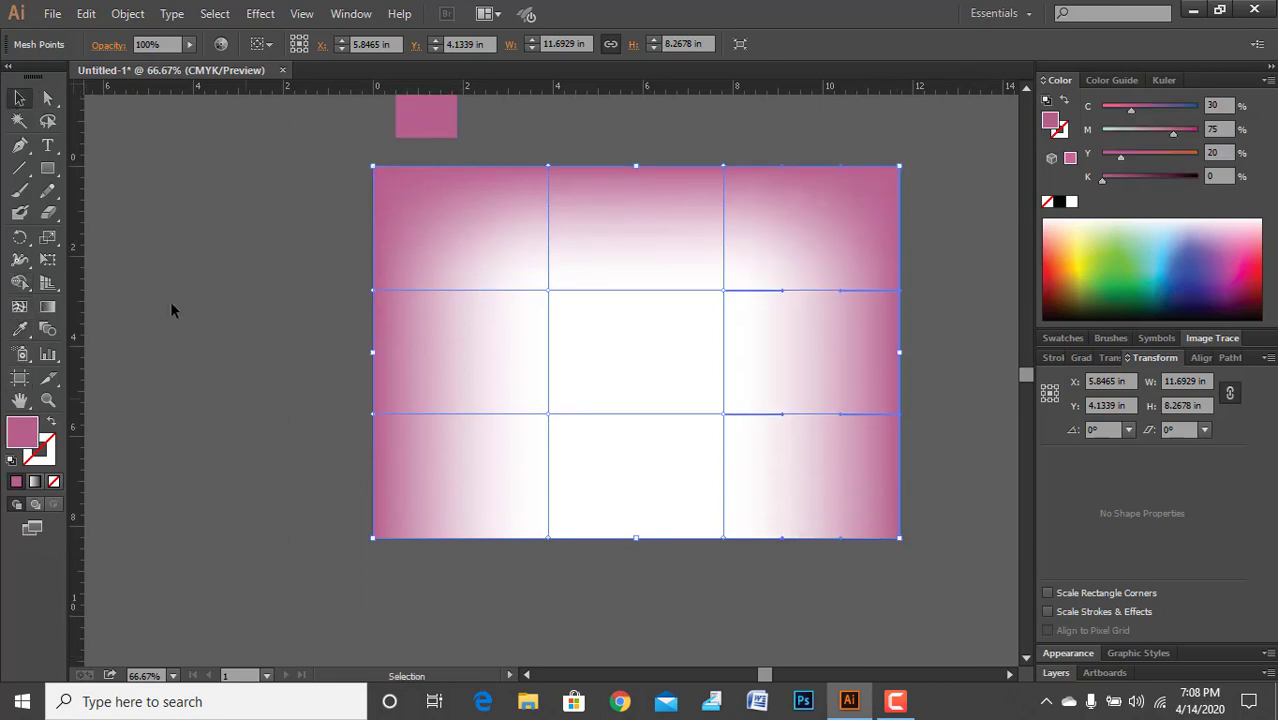
Apply the sampled pinkish purple to the mesh points along the background's bottom edge
left_click(48, 98)
left_click_drag(338, 526, 991, 602)
left_click(19, 333)
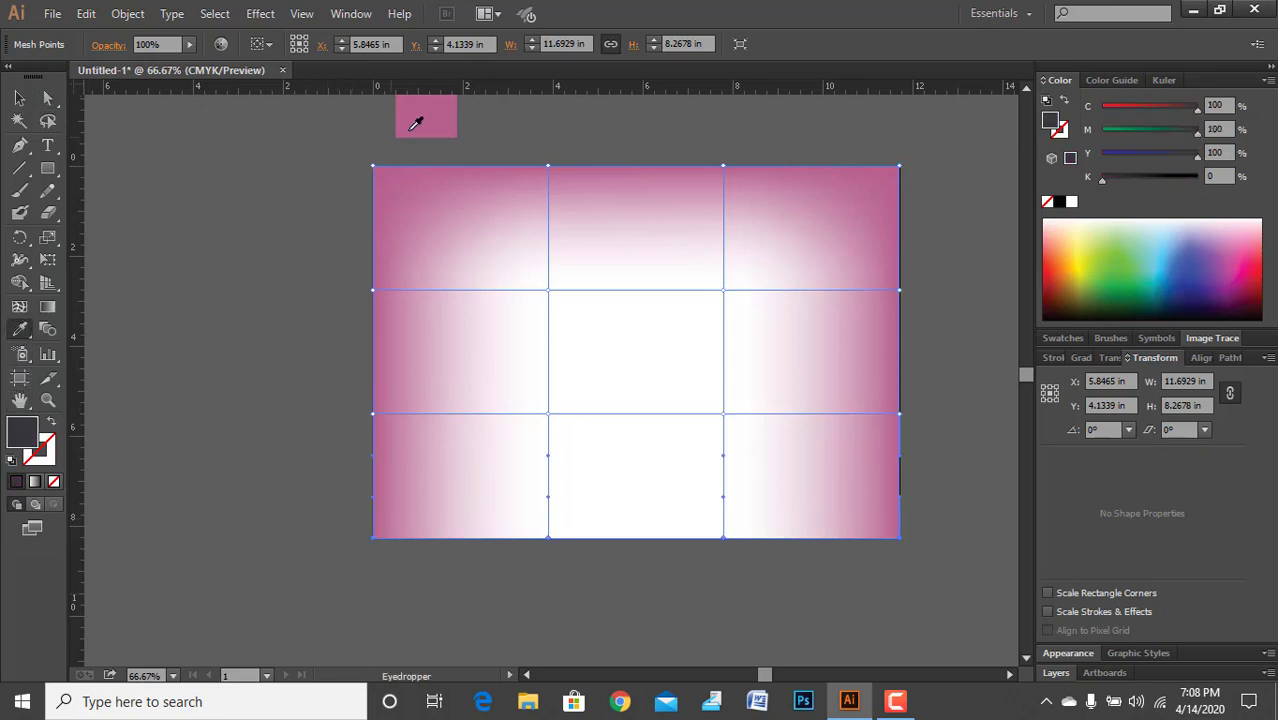
left_click(420, 120)
Move the two inner vertical mesh lines outward toward the background's left and right edges to widen the white center, and deselect
left_click(57, 98)
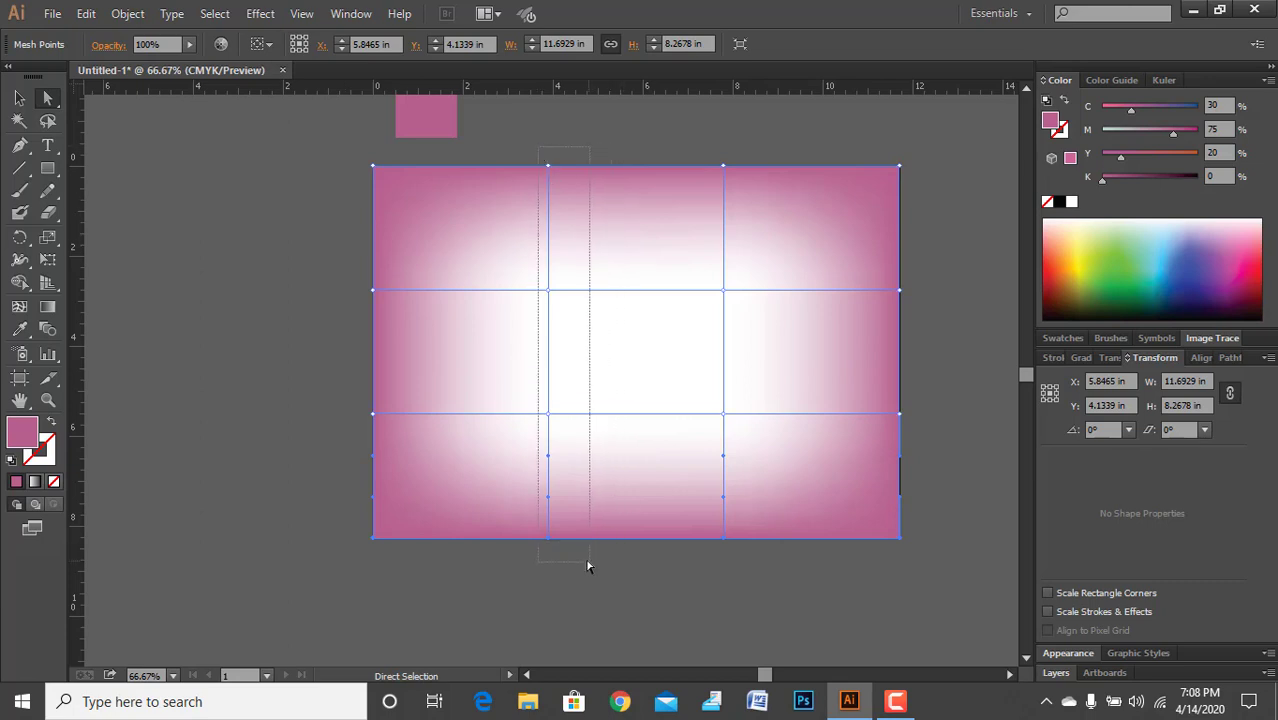
left_click(540, 373)
left_click_drag(548, 363, 497, 357)
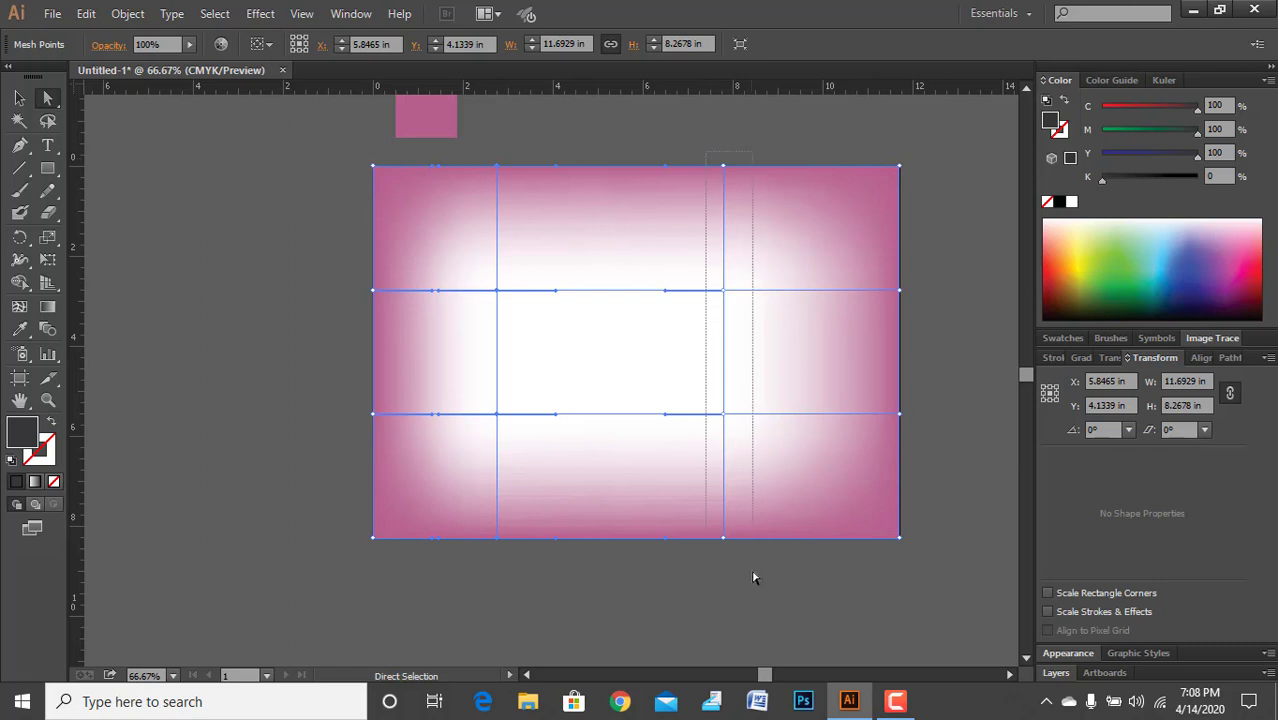
left_click(737, 381)
left_click_drag(724, 358, 782, 357)
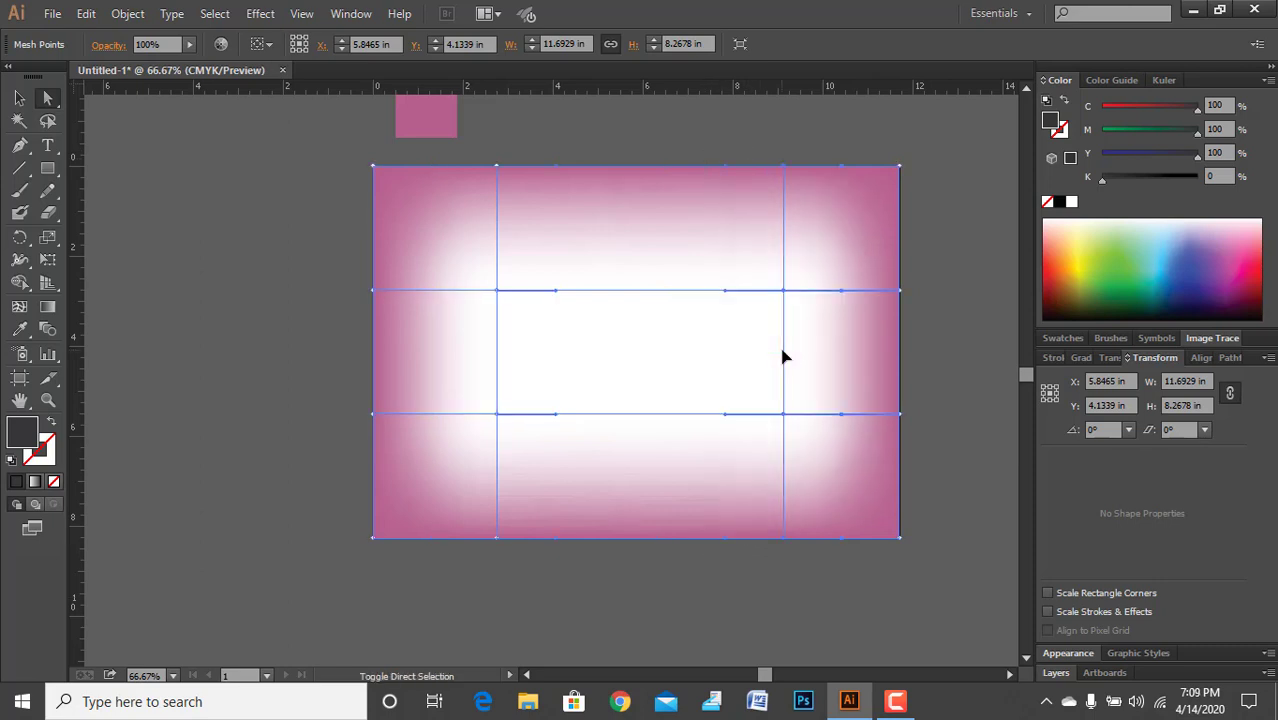
left_click(19, 97)
left_click(296, 385)
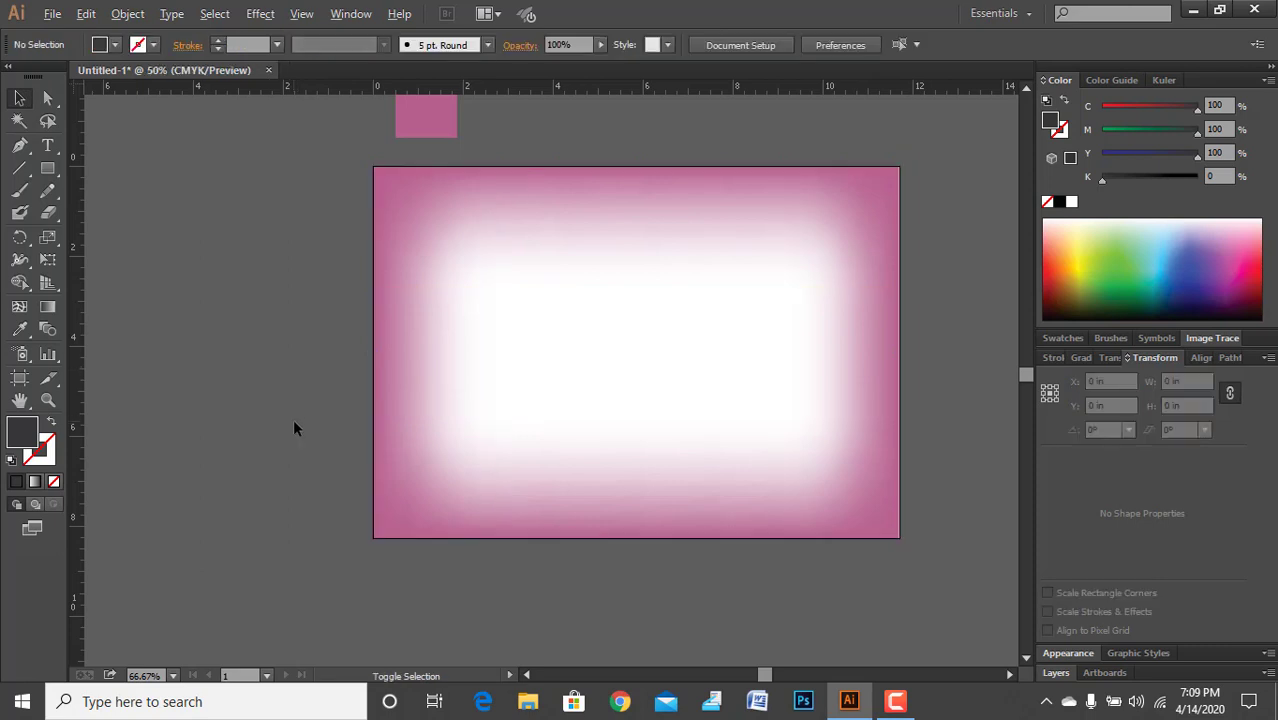
Paste the grouped Yoga logo back over the gradient background and deselect it
scroll(293, 428, "down", 1)
left_click(576, 385)
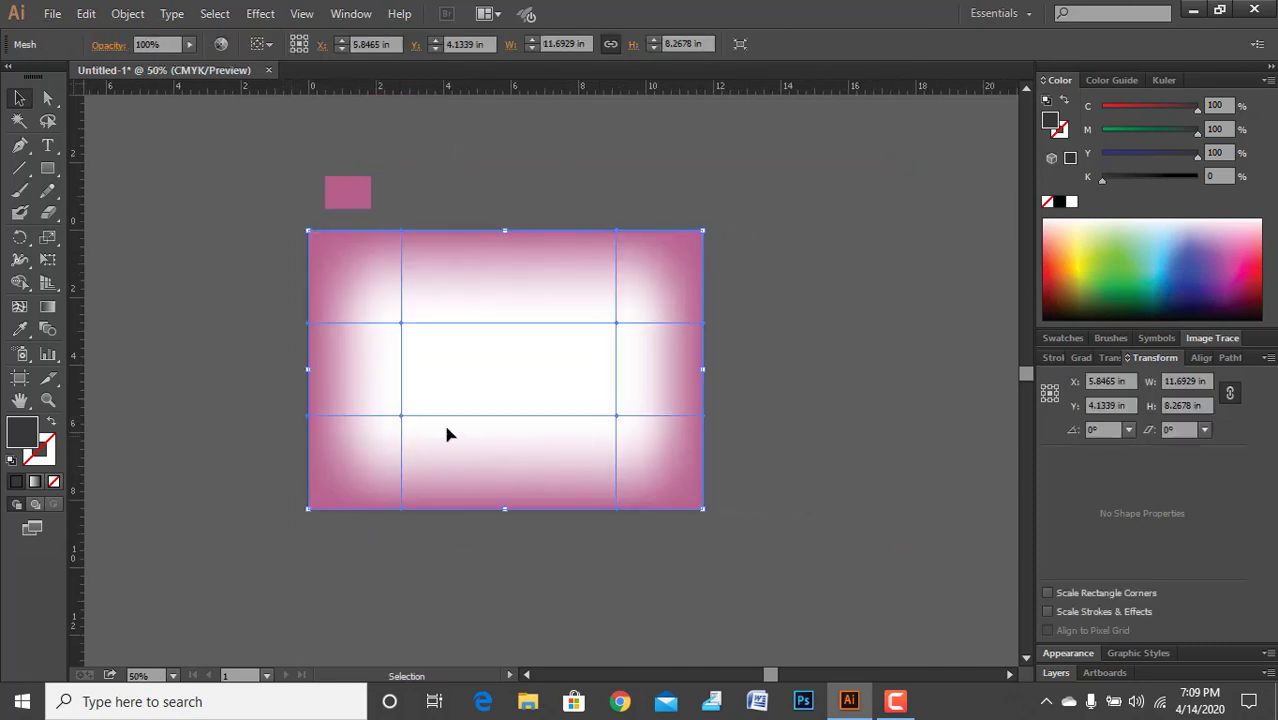
left_click(255, 360)
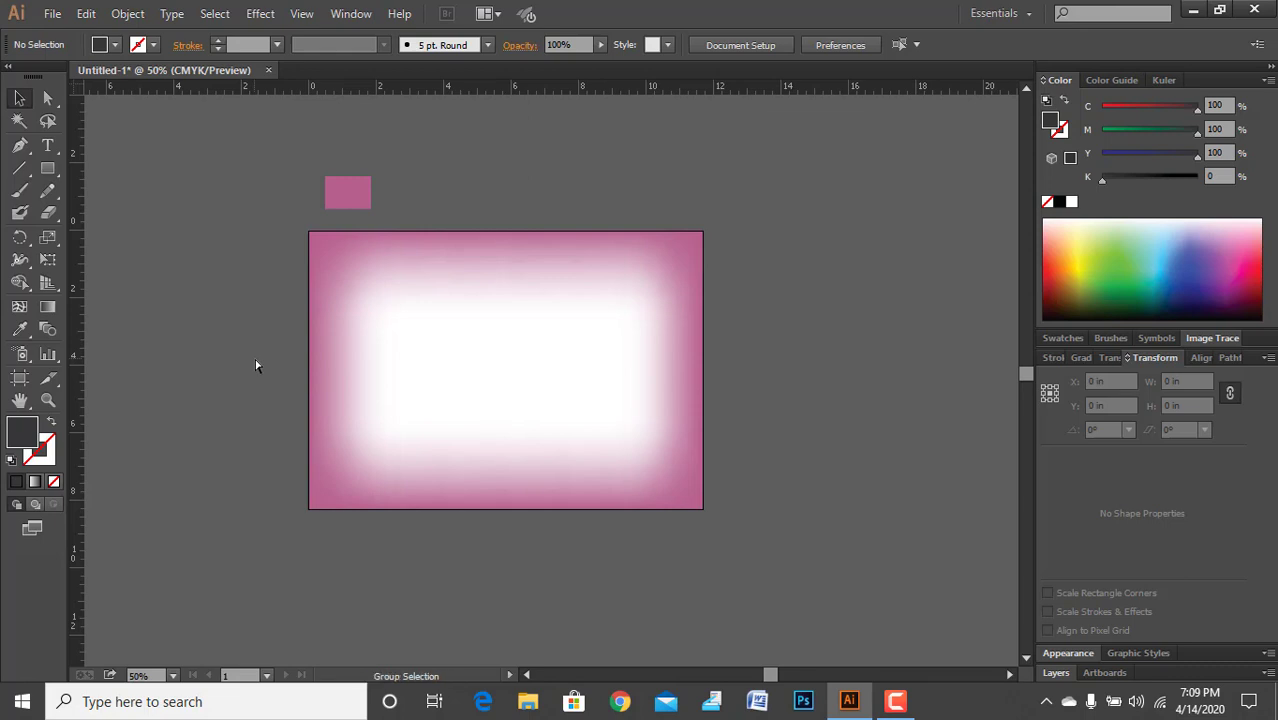
key("ctrl+v")
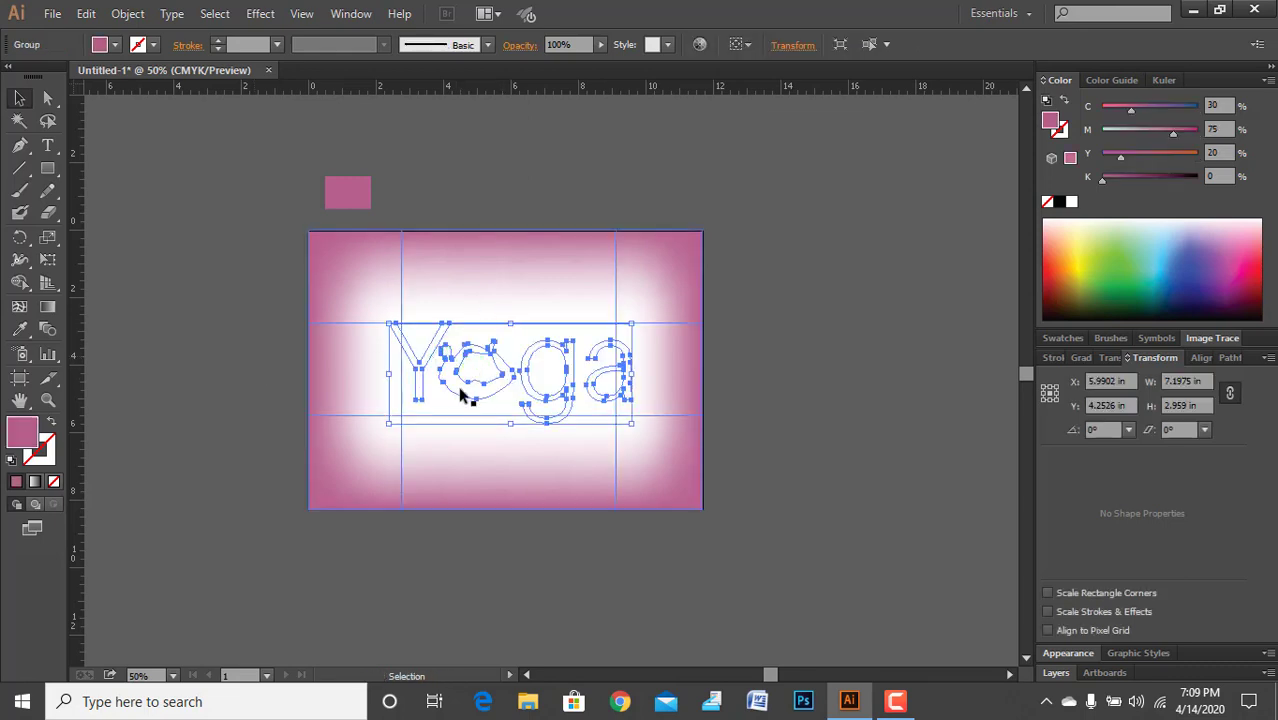
left_click(218, 273)
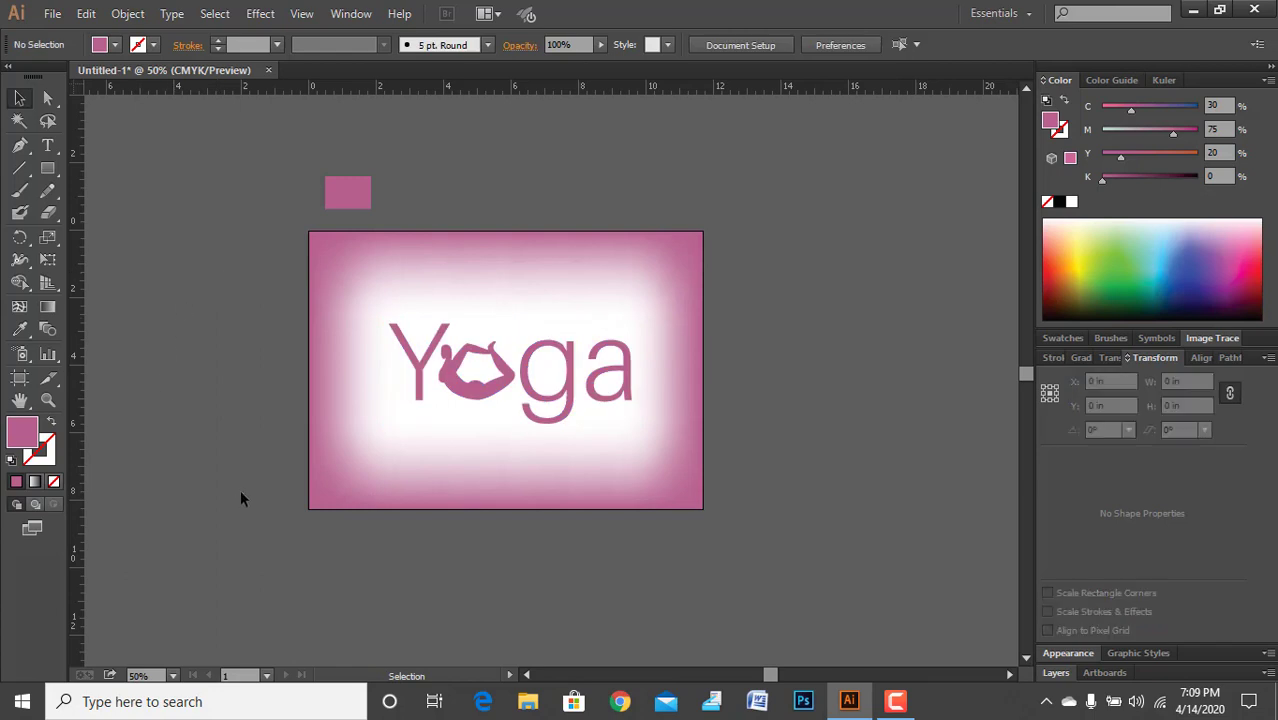
Scale the Yoga logo group down slightly about its center so it fits within the white area, and deselect it
scroll(596, 433, "up", 1)
left_click(556, 376)
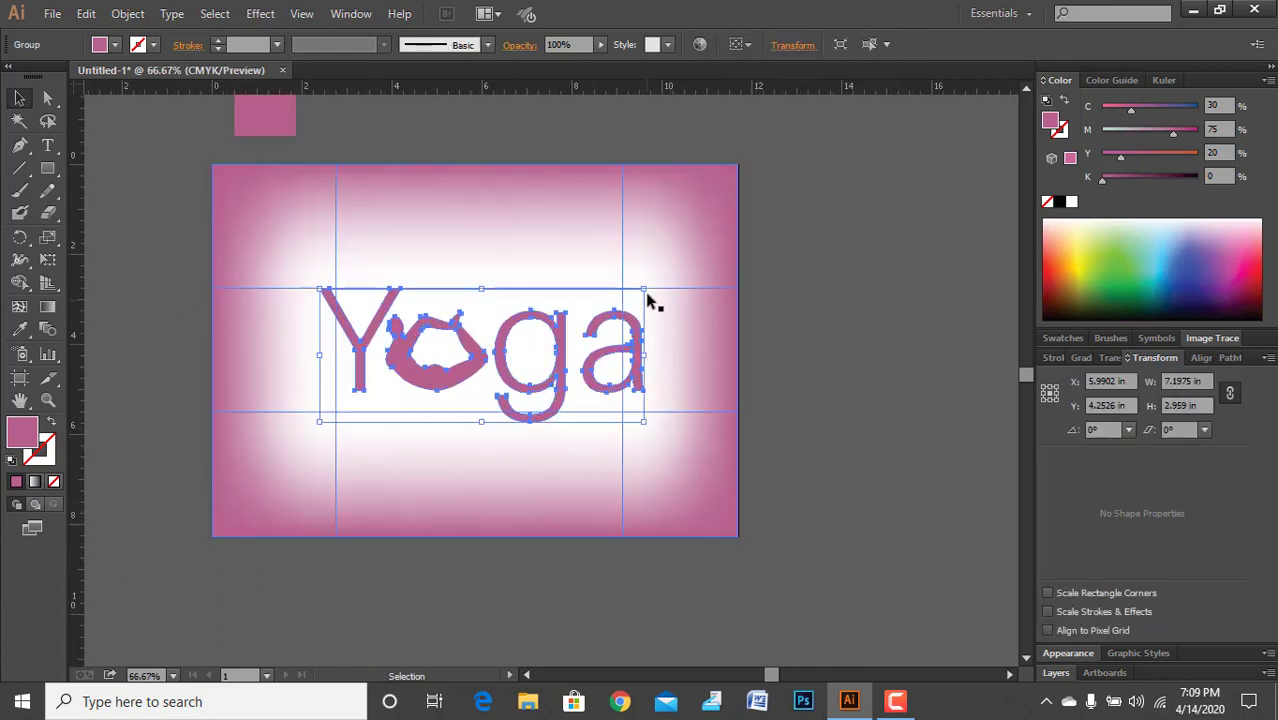
left_click_drag(646, 288, 628, 291)
left_click(852, 290)
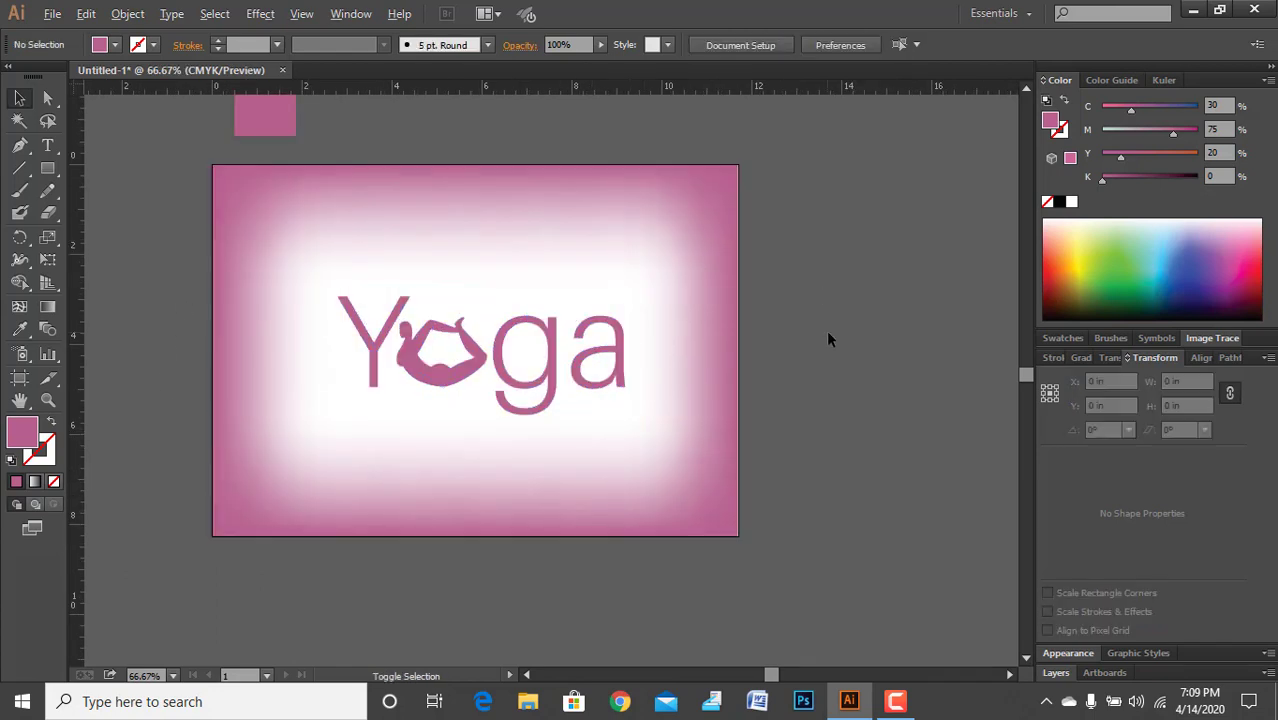
Delete the leftover pinkish-purple sample rectangle above the artboard and show the guides
scroll(830, 337, "down", 1)
key("ctrl+;")
left_click(479, 178)
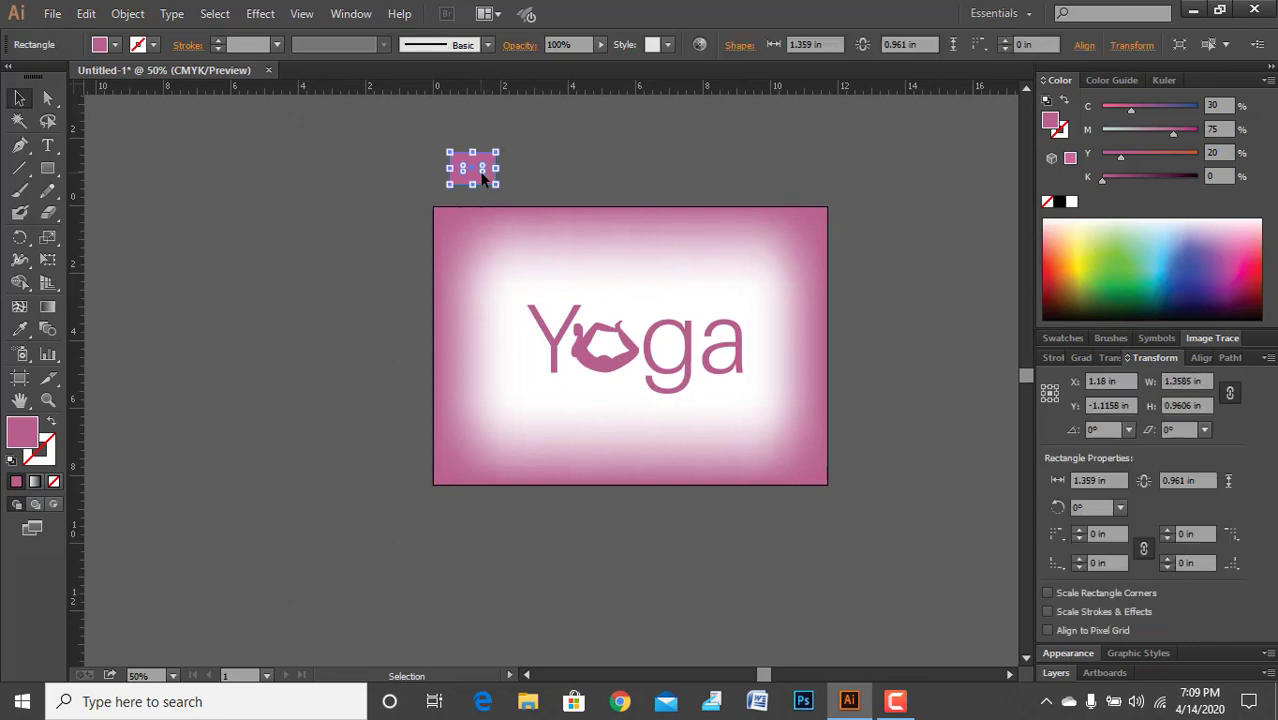
key("Delete")
key("ctrl+1")
key("ctrl+;")
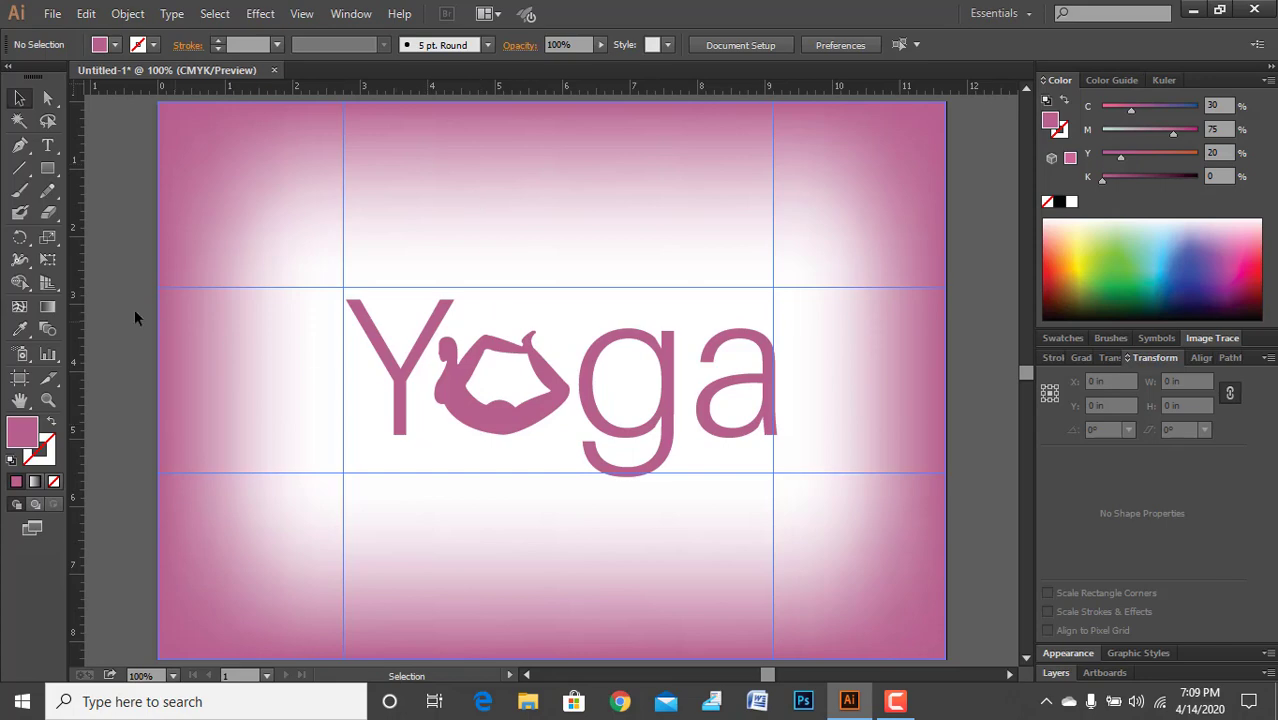
Draw a circle about 0.1 in across at the upper back of the yoga figure's head as a hair bun, and deselect it
scroll(422, 371, "up", 4)
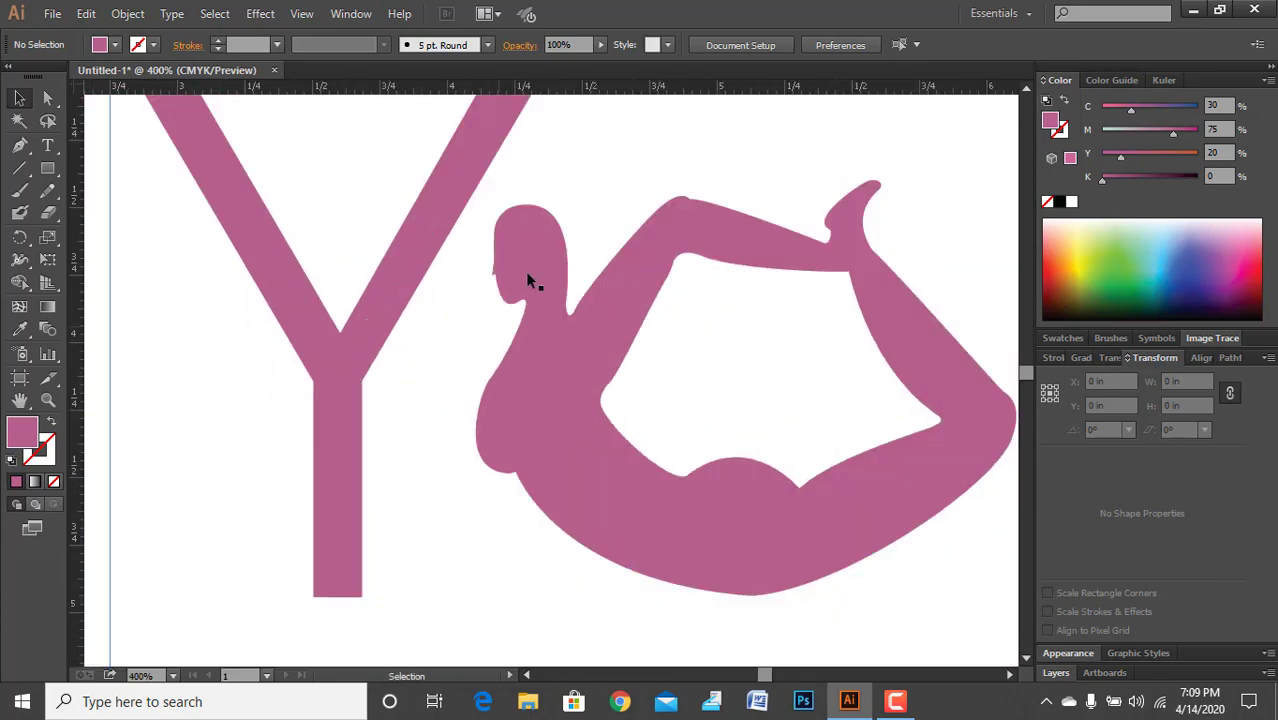
scroll(562, 217, "up", 1)
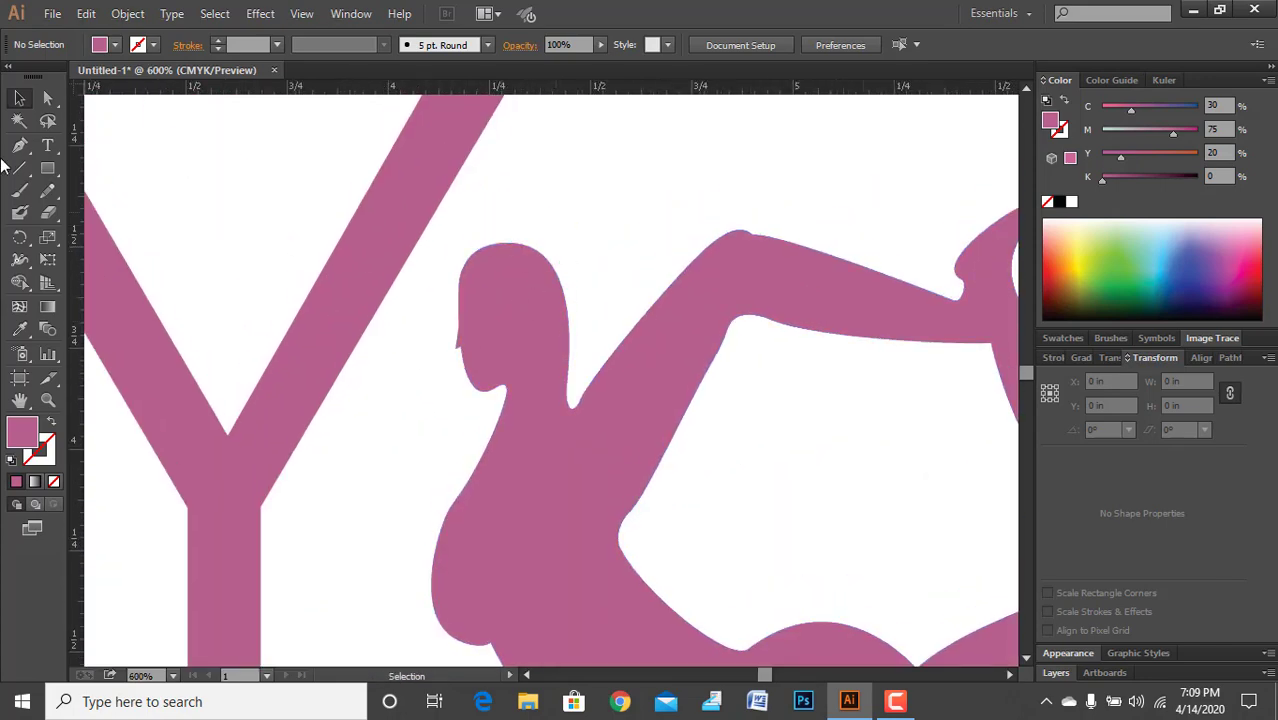
left_click_drag(47, 168, 120, 216)
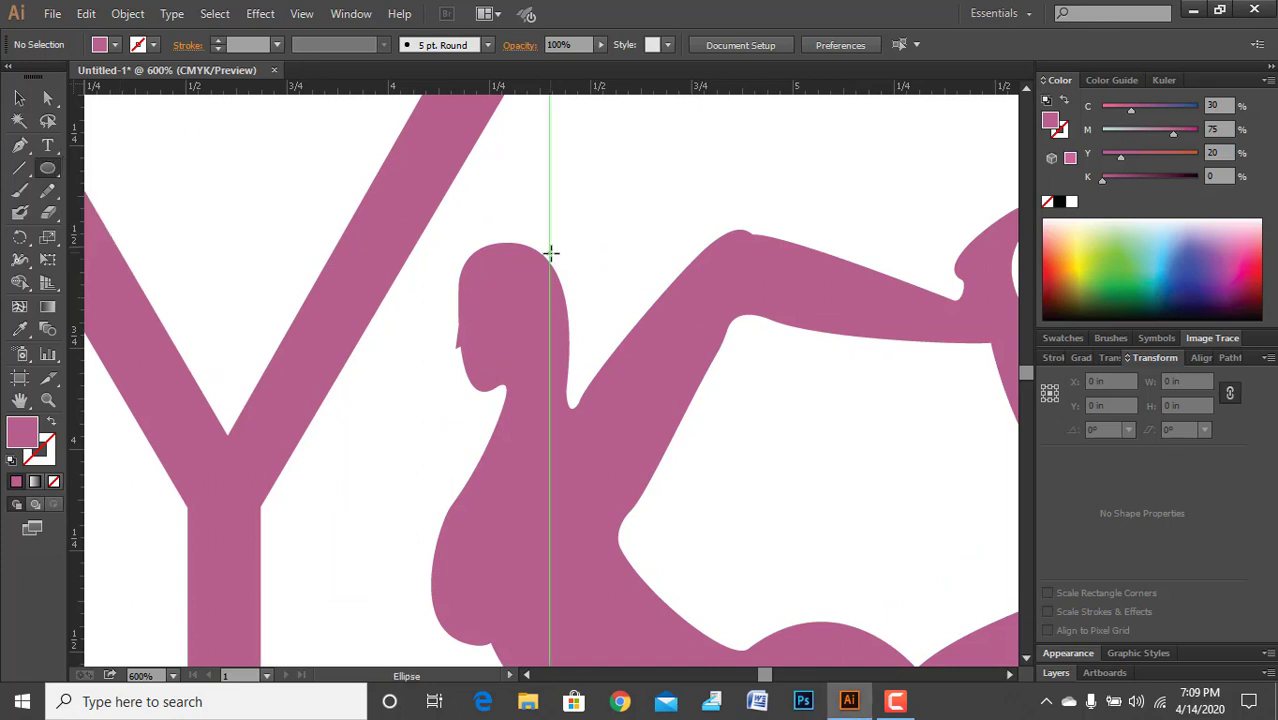
left_click_drag(551, 252, 563, 273)
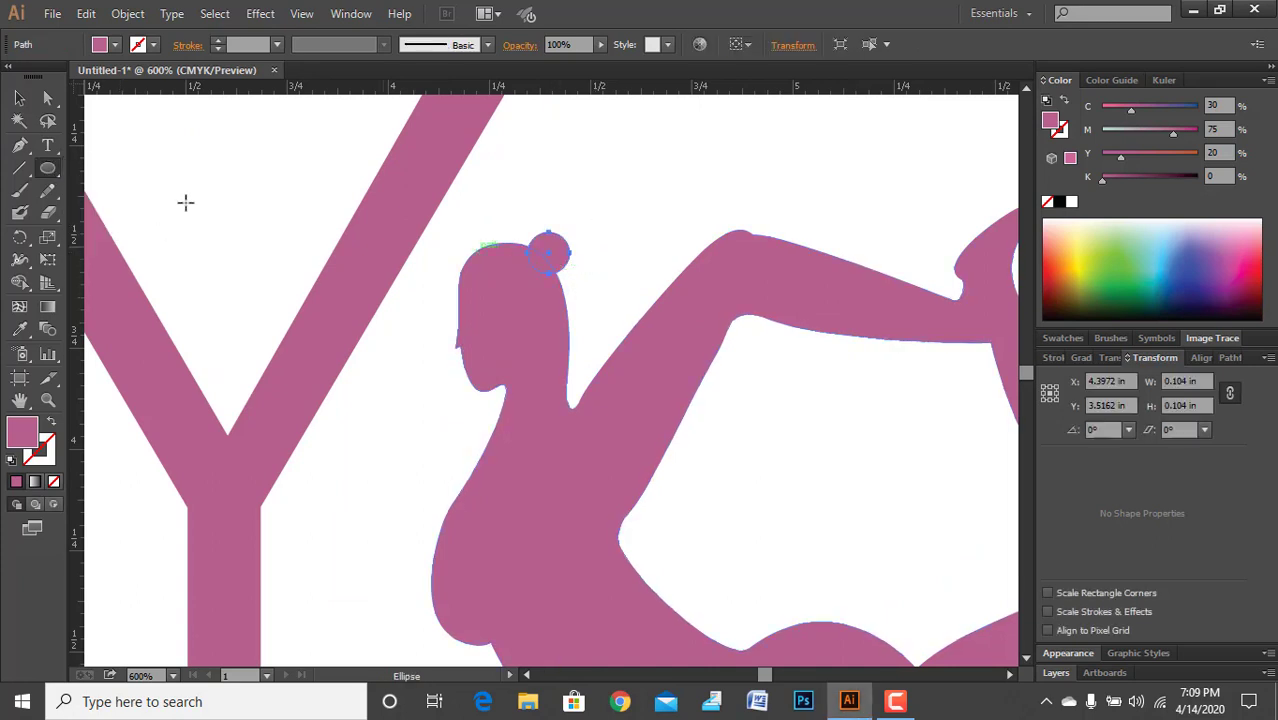
left_click(19, 97)
key("ctrl+1")
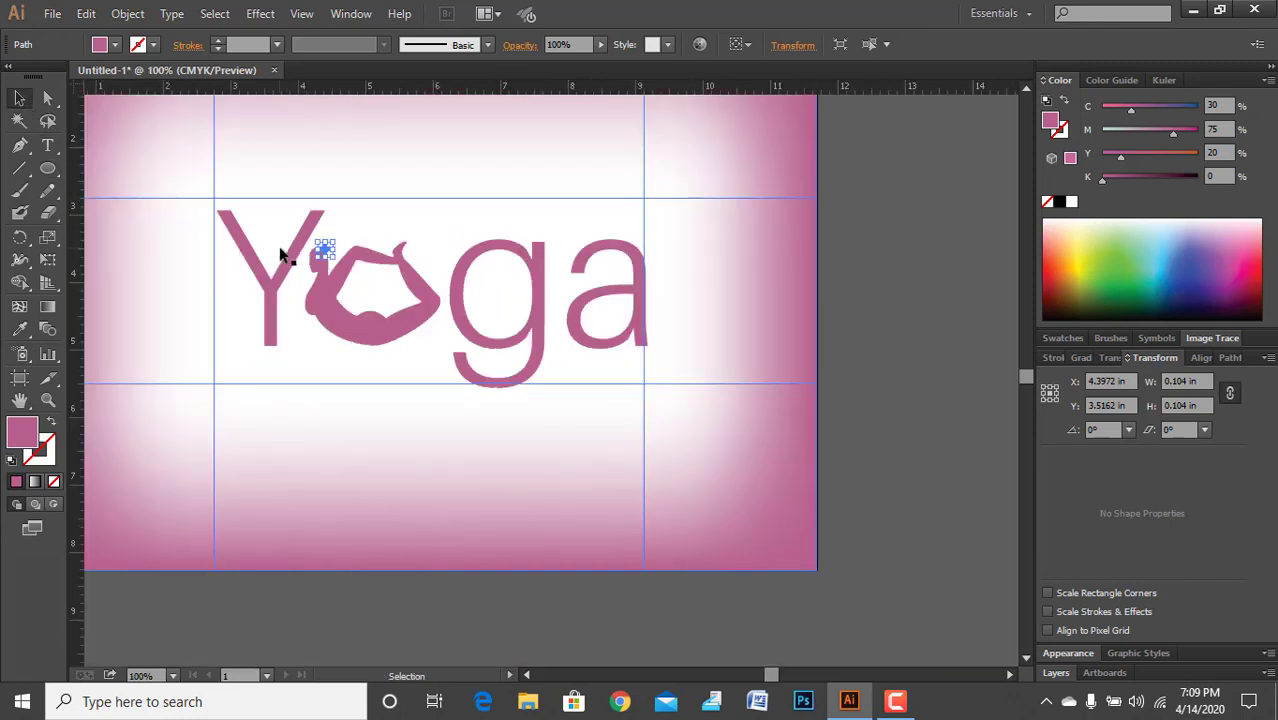
left_click(922, 237)
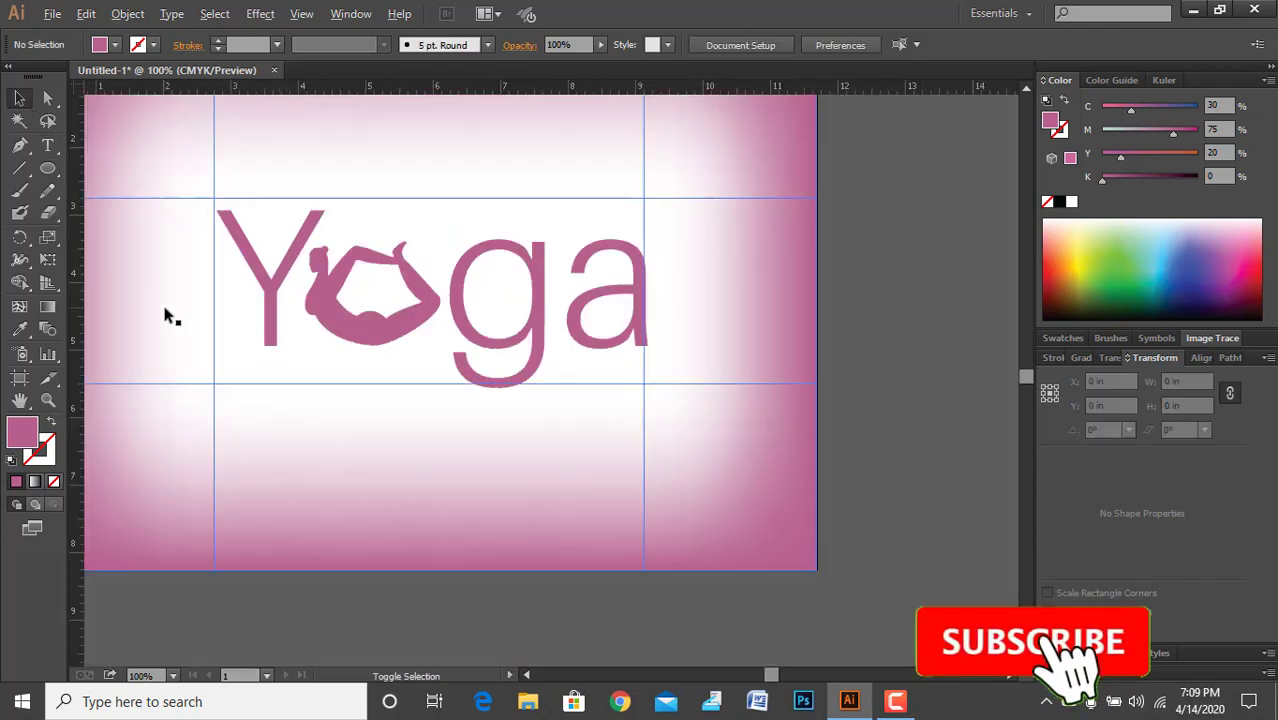
key("ctrl+0")
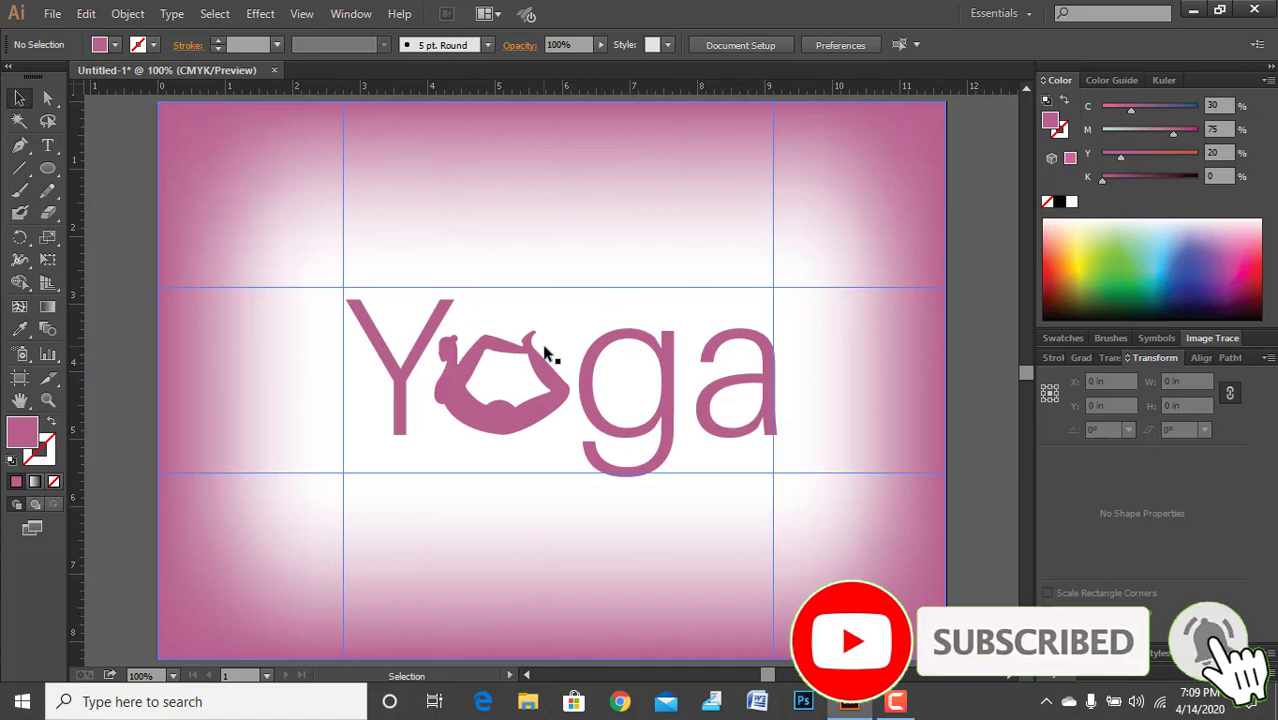